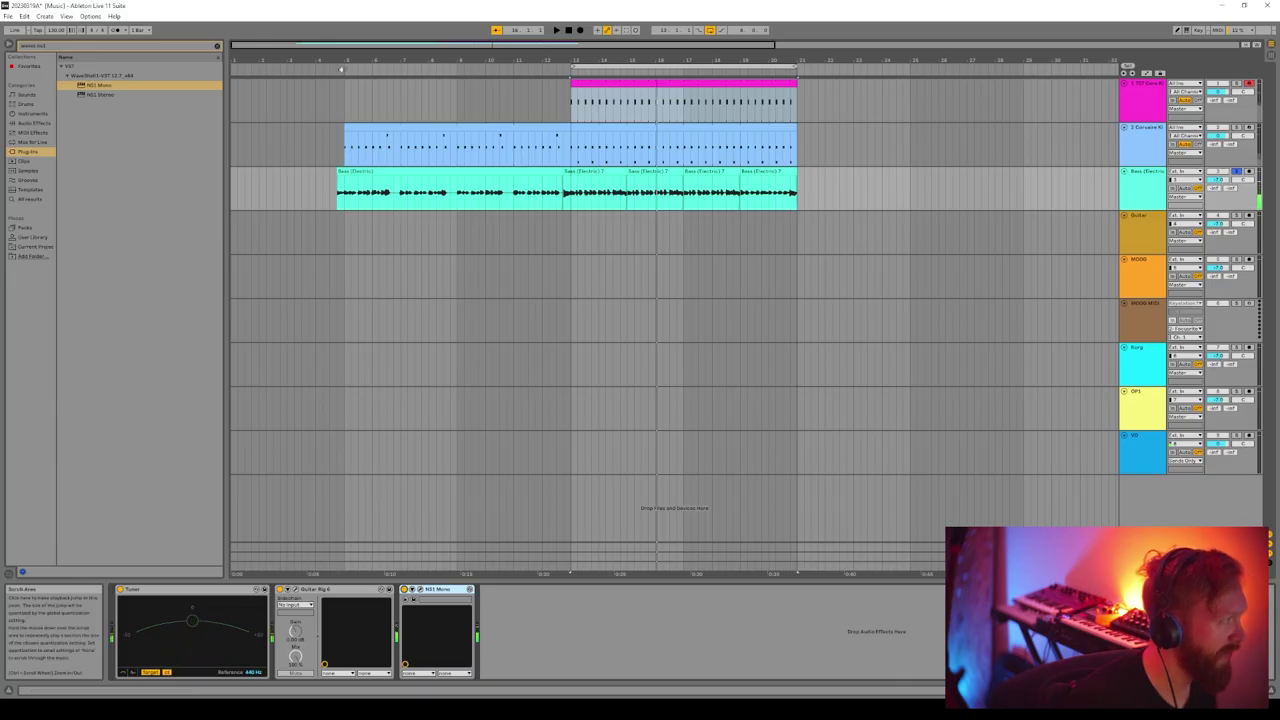
Play back the bass and Corvaire Kit tracks and search the plug-ins for "izo"
left_click(480, 330)
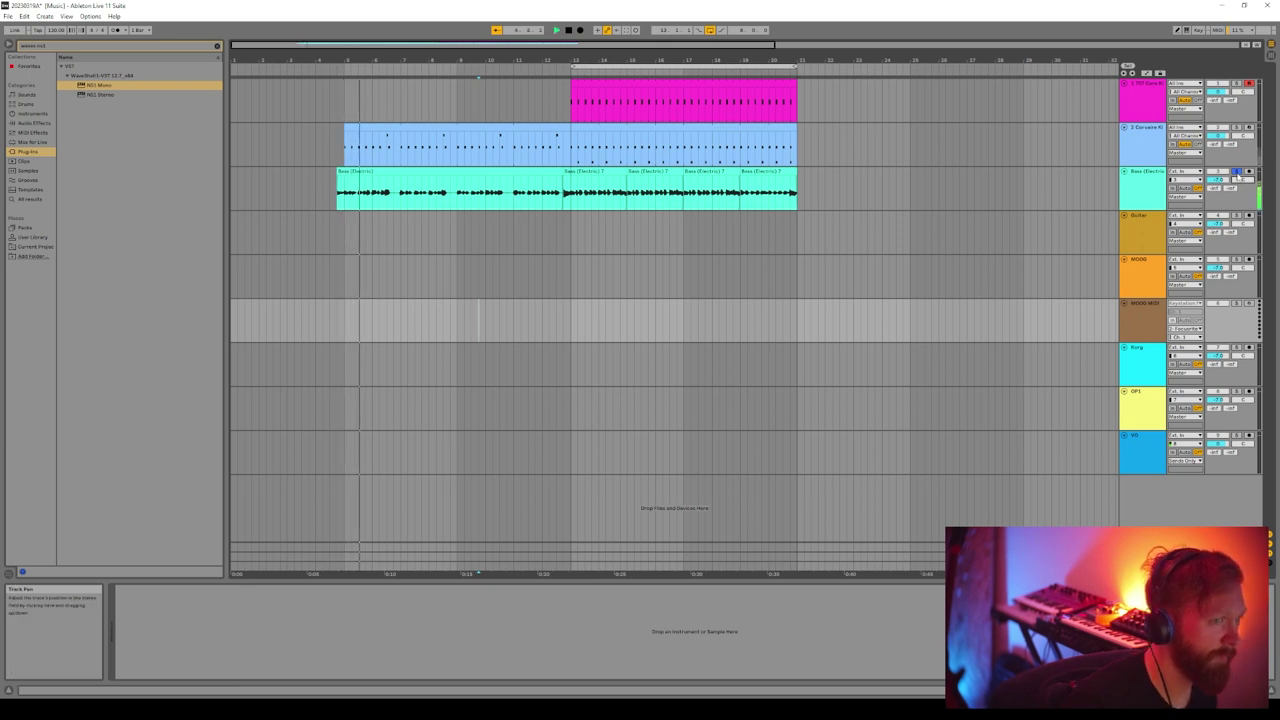
left_click(421, 250)
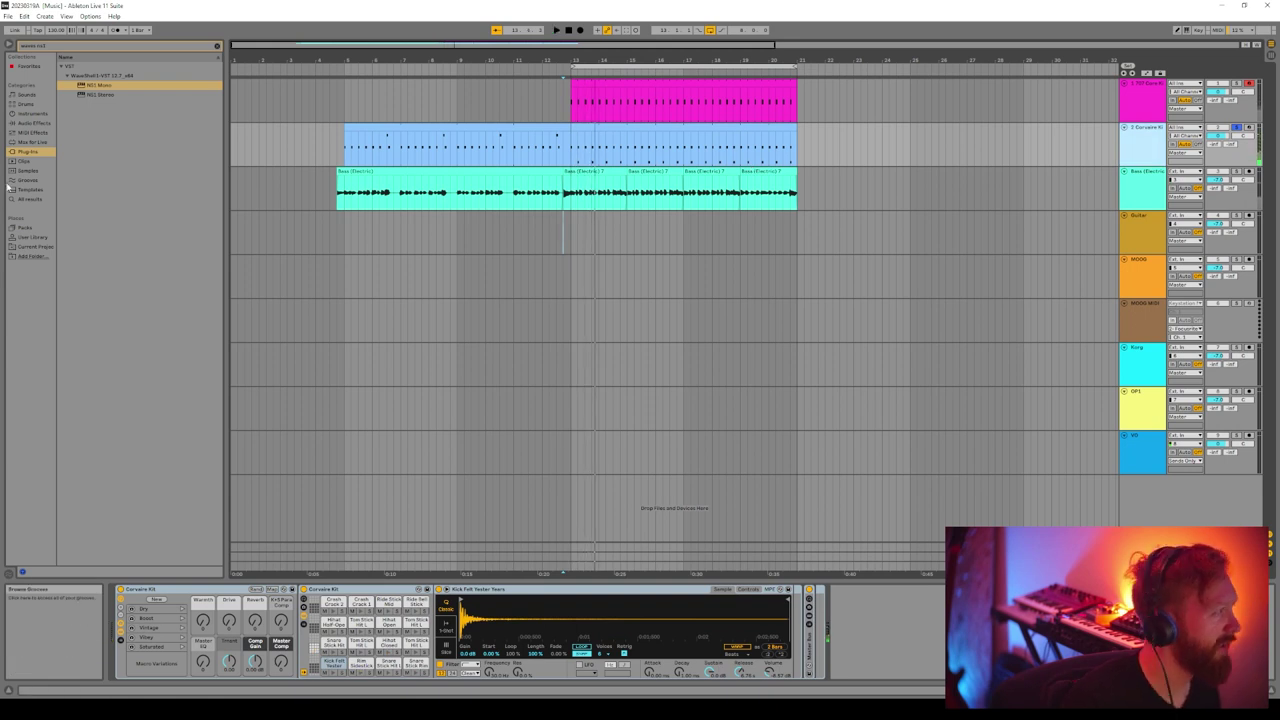
left_click(61, 47)
key("BackSpace")
key("BackSpace")
key("BackSpace")
key("BackSpace")
key("BackSpace")
key("BackSpace")
key("BackSpace")
key("BackSpace")
key("BackSpace")
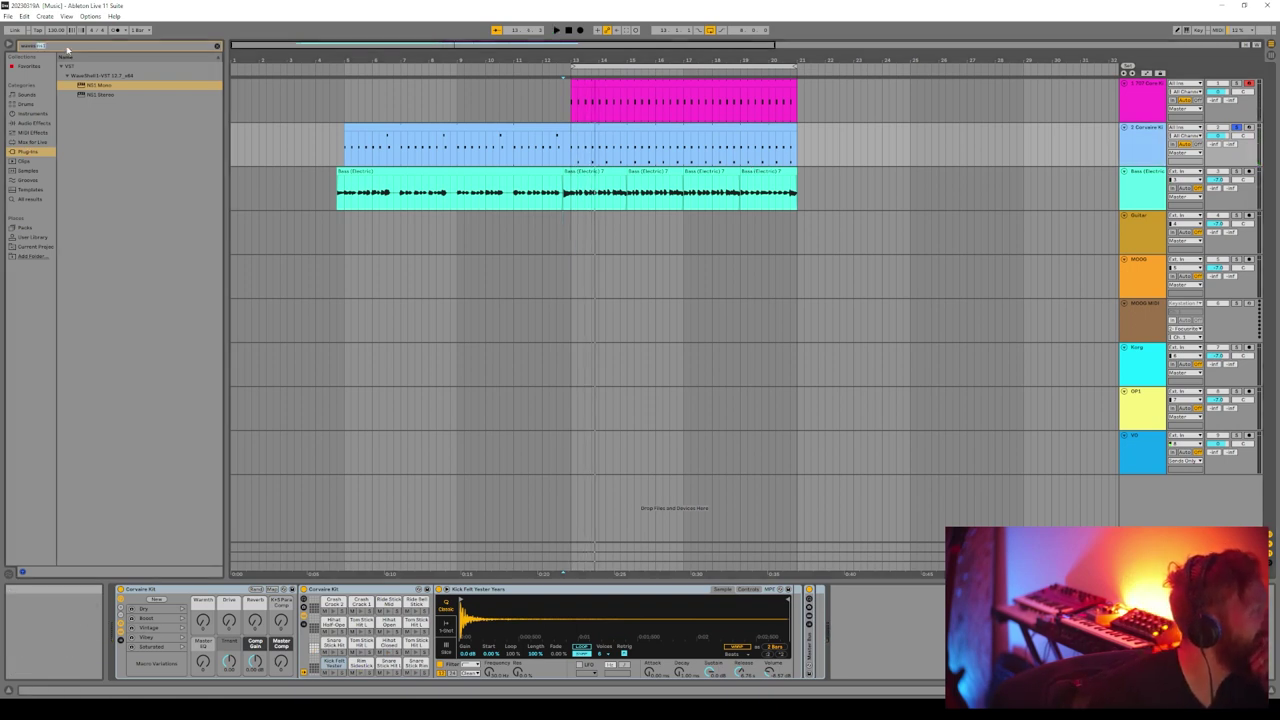
type("izo")
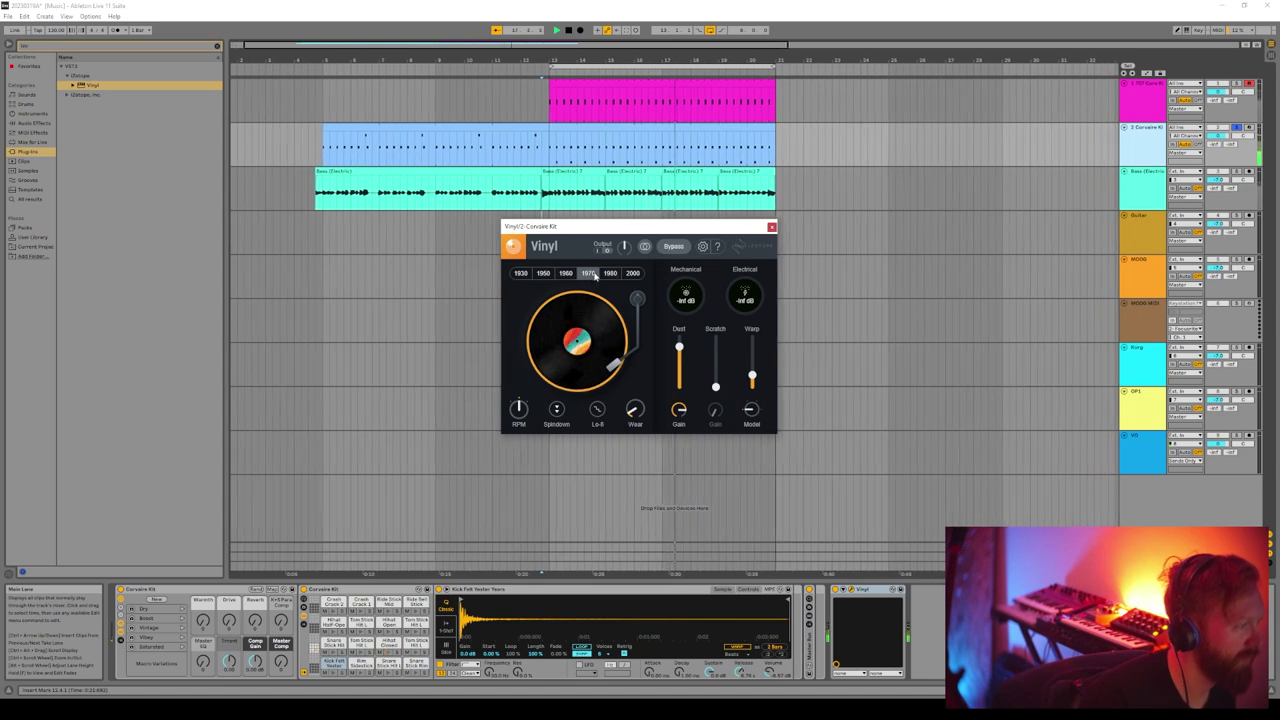
Lower the dust amount and raise the warp depth in the Corvaire Kit's Vinyl effect, and close its window
left_click_drag(680, 348, 687, 440)
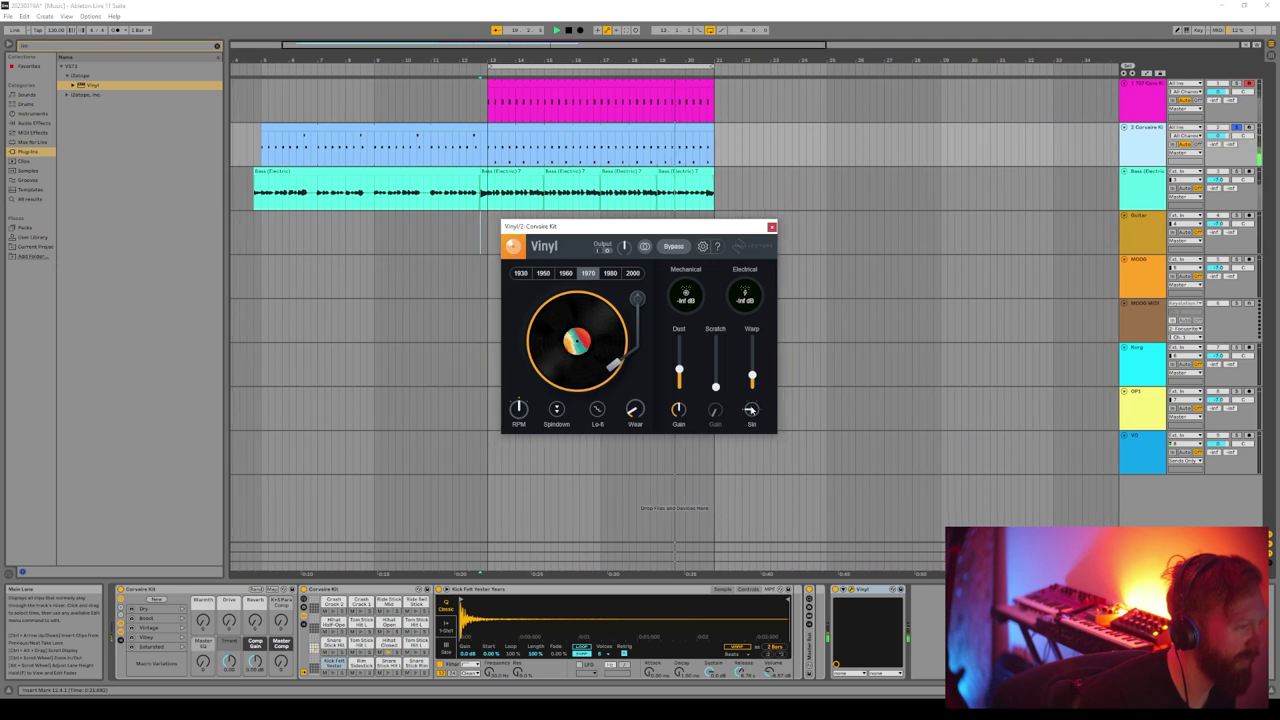
mouse_move(519, 405)
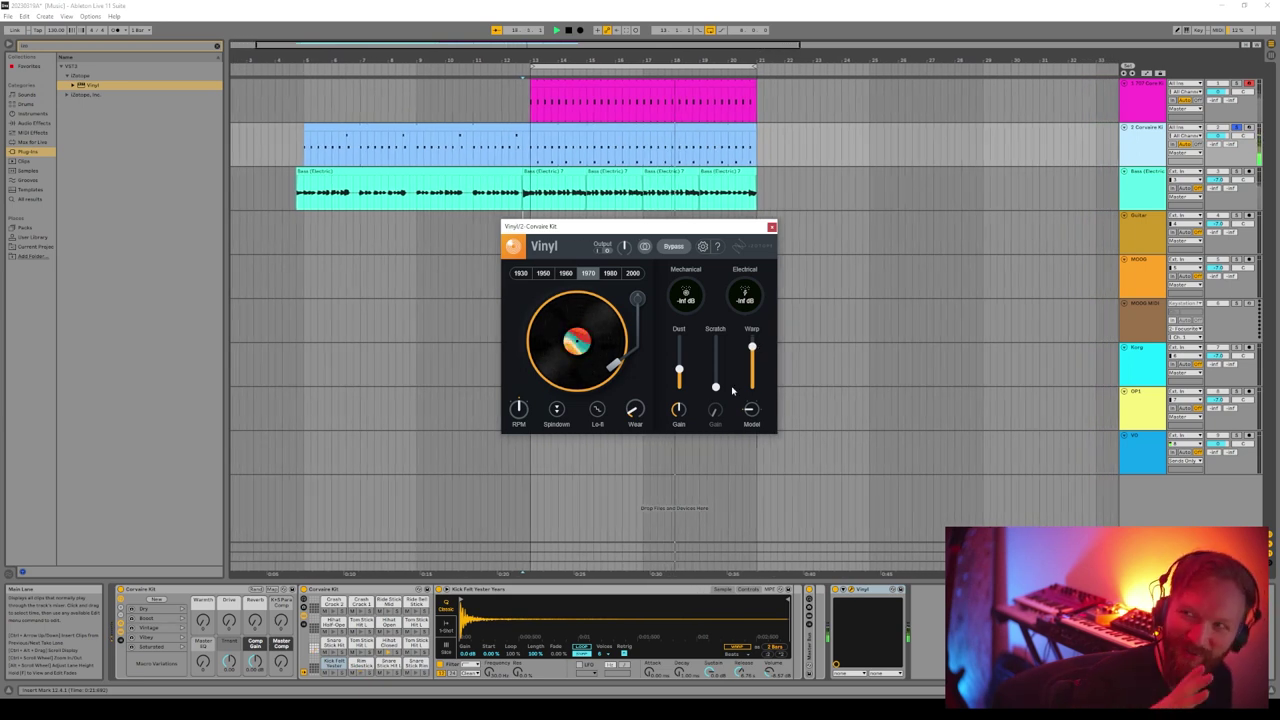
left_click(771, 227)
Clear the browser search and add the Gate audio effect to the bass track between Tuner and Guitar Rig 6
left_click(30, 114)
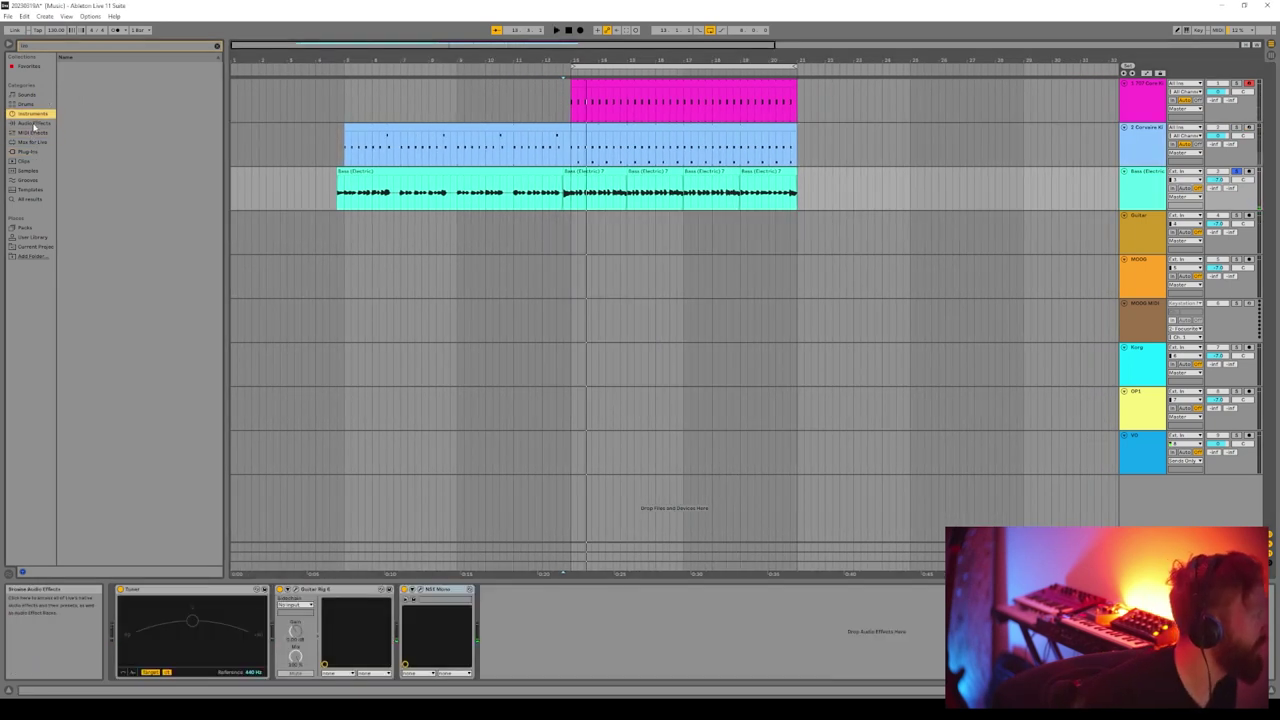
left_click(36, 152)
key("BackSpace")
left_click(38, 123)
left_click_drag(88, 104, 292, 636)
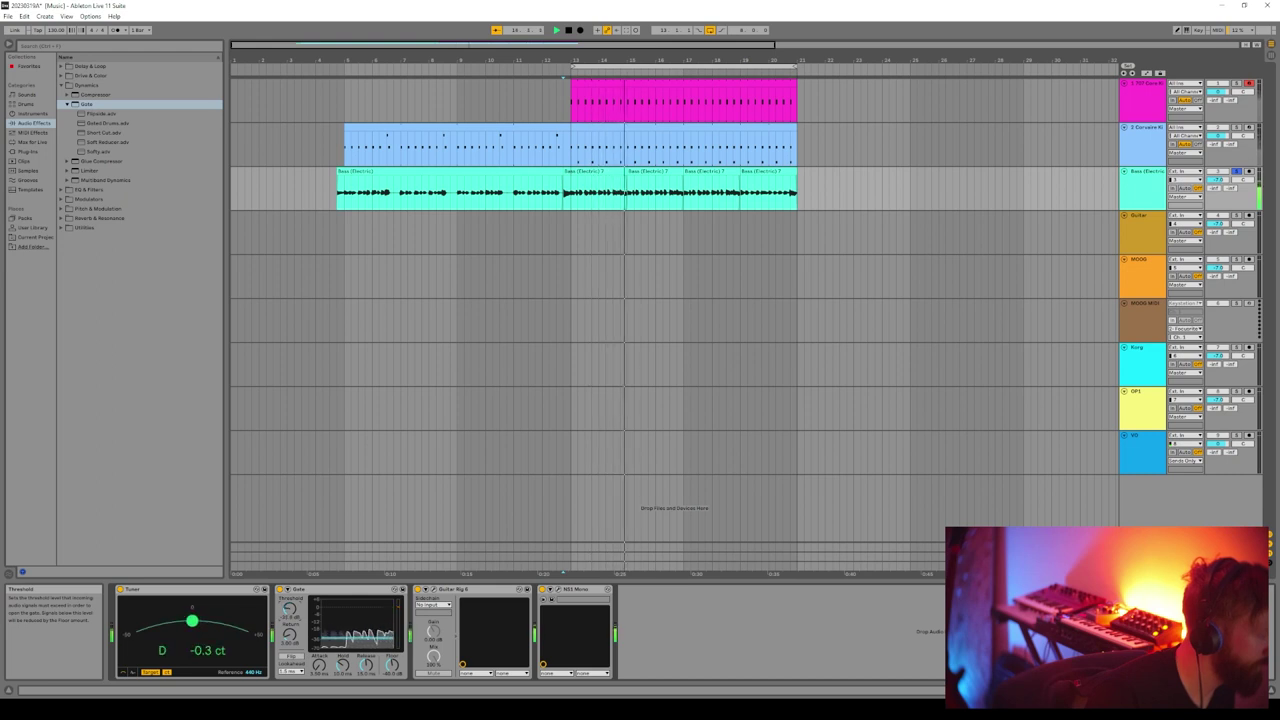
Play the arrangement from about bar 5 and save the Live Set
key("space")
left_click(352, 62)
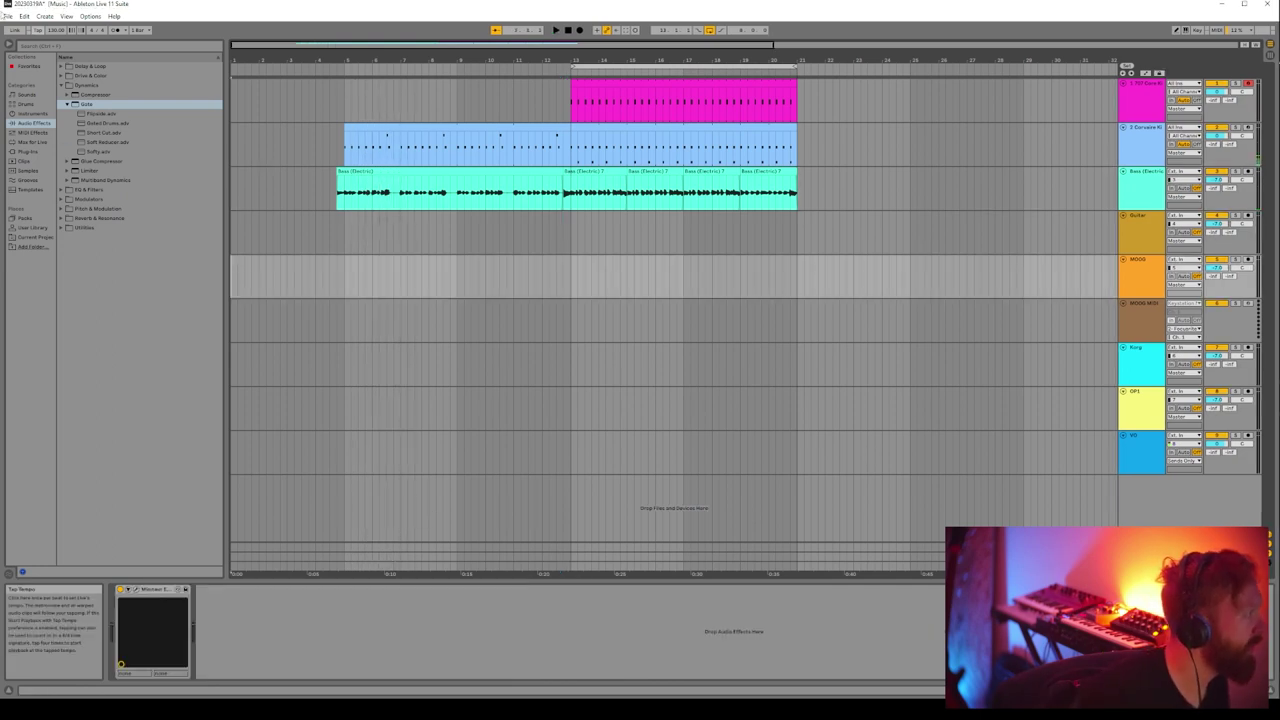
key("ctrl+s")
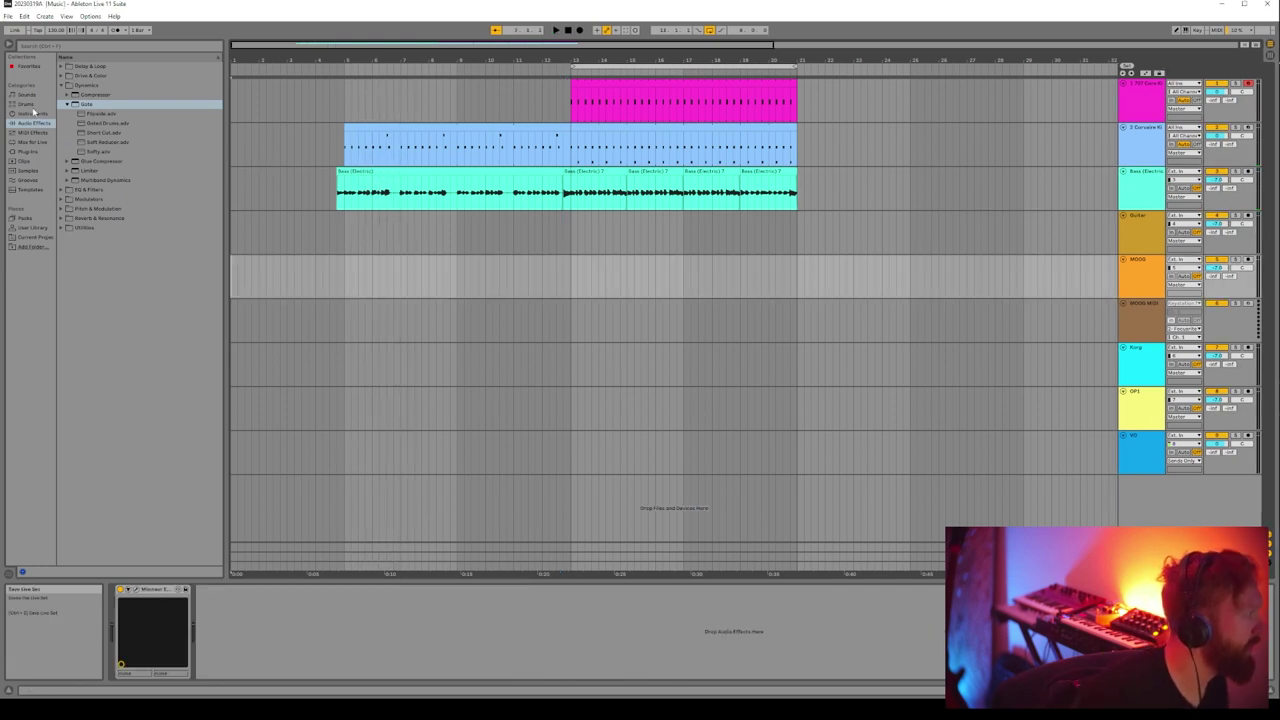
Search the sample library for "vinyl"
left_click(28, 95)
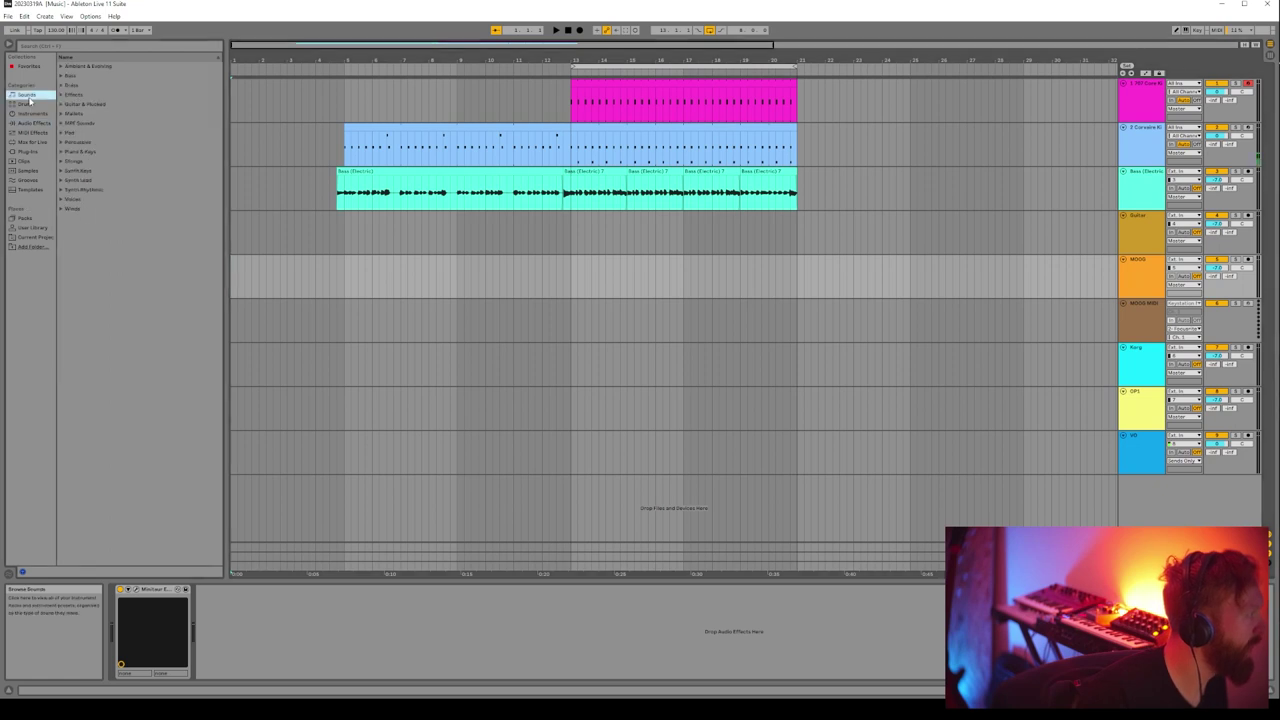
left_click(29, 171)
left_click(22, 163)
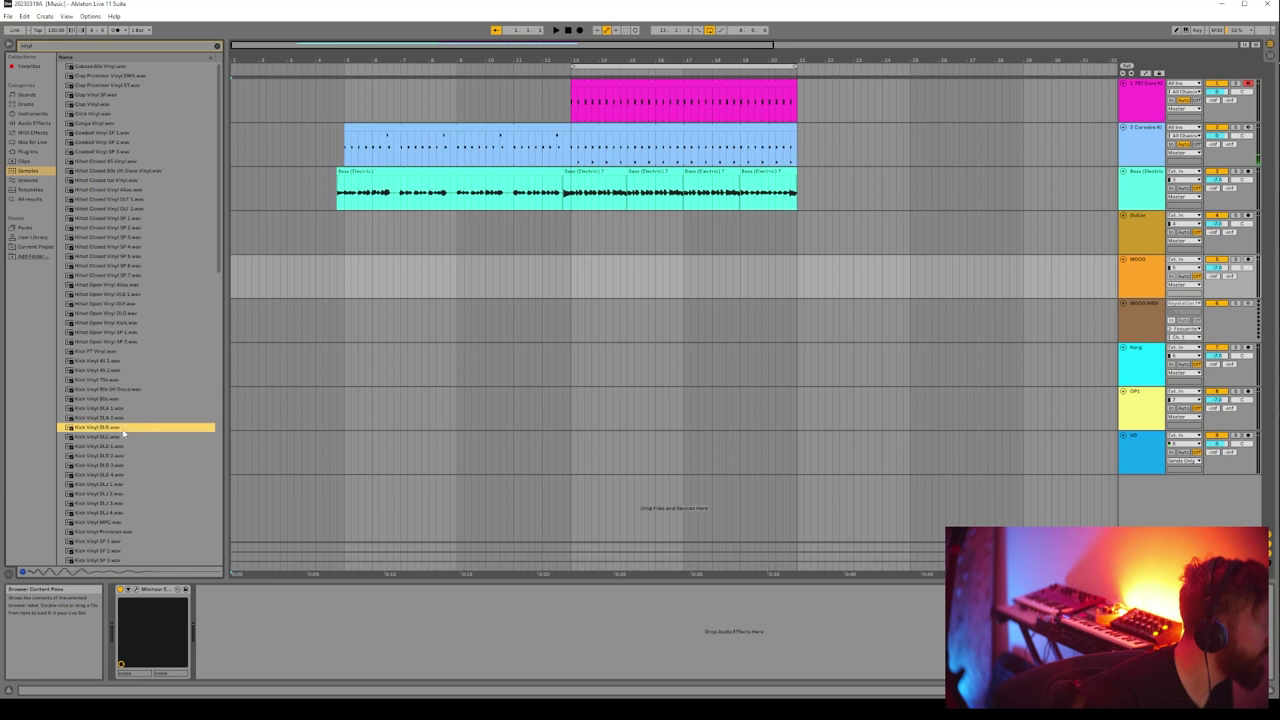
Audition the vinyl kick samples in the DLA, DLD and DLJ series, ending on Kick Vinyl DLJ 1.wav
left_click(127, 419)
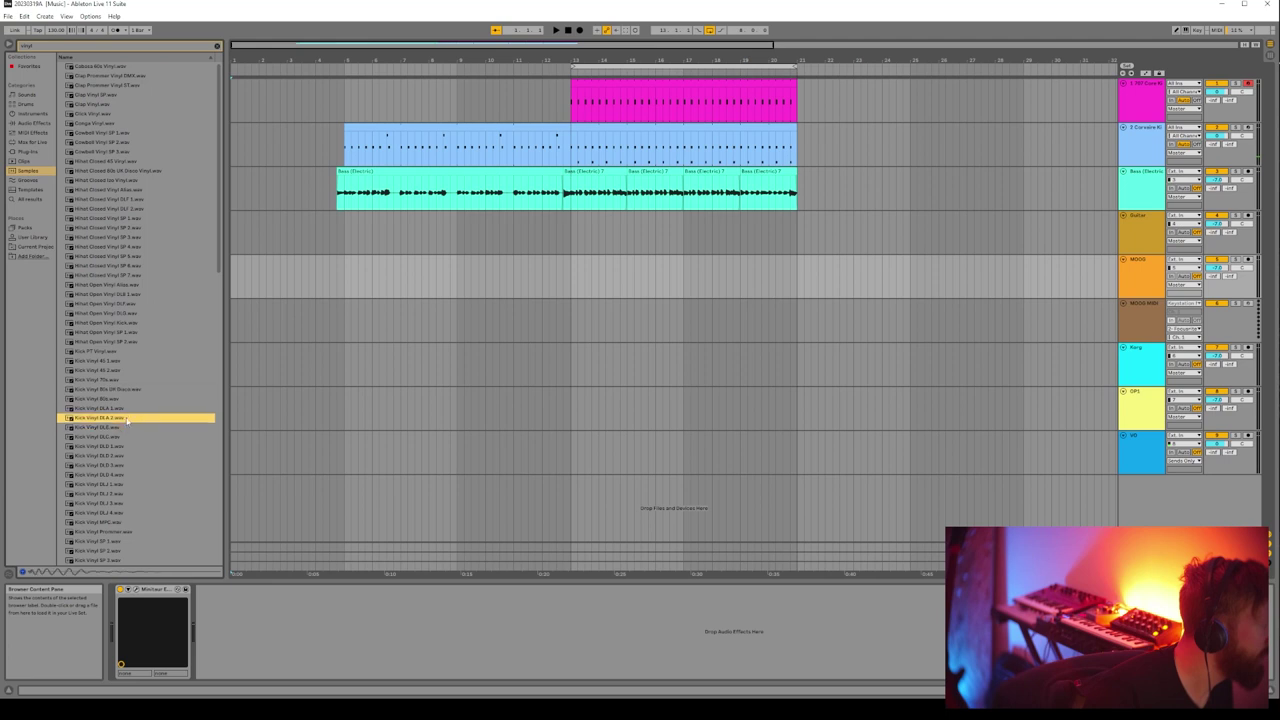
left_click(128, 408)
left_click(123, 485)
left_click(123, 513)
left_click(123, 485)
left_click(123, 496)
left_click(125, 484)
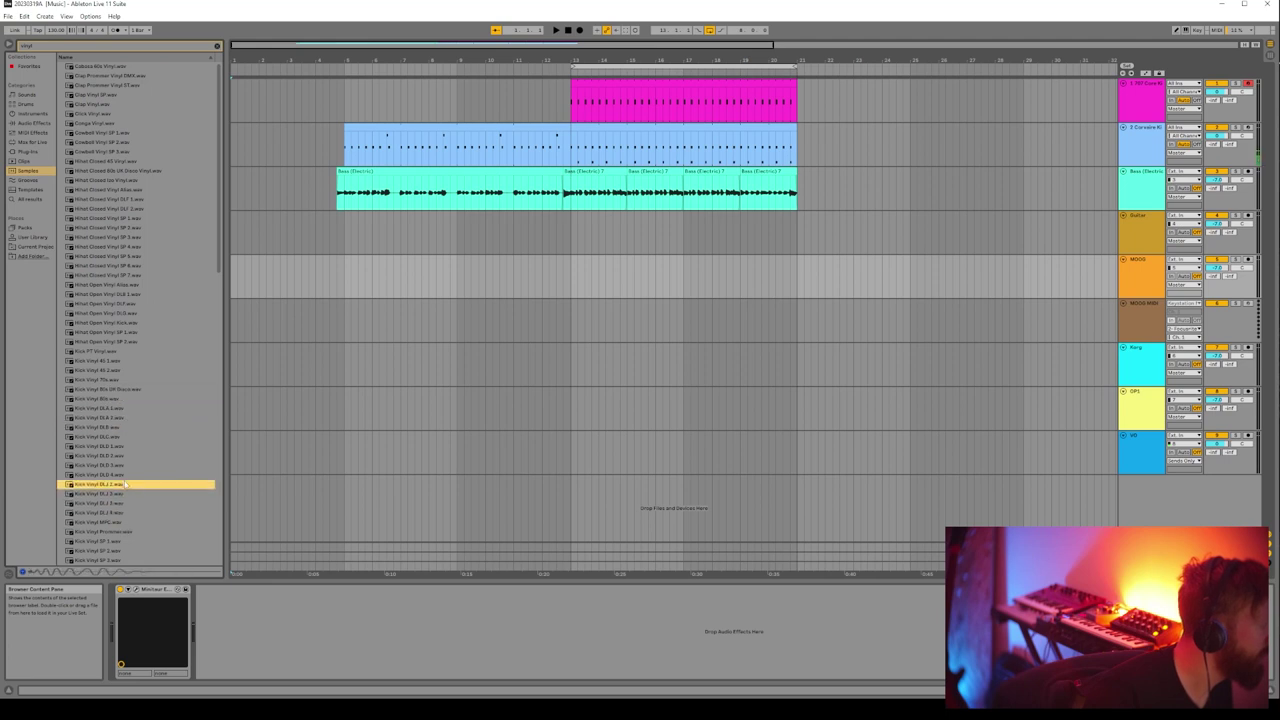
left_click(117, 466)
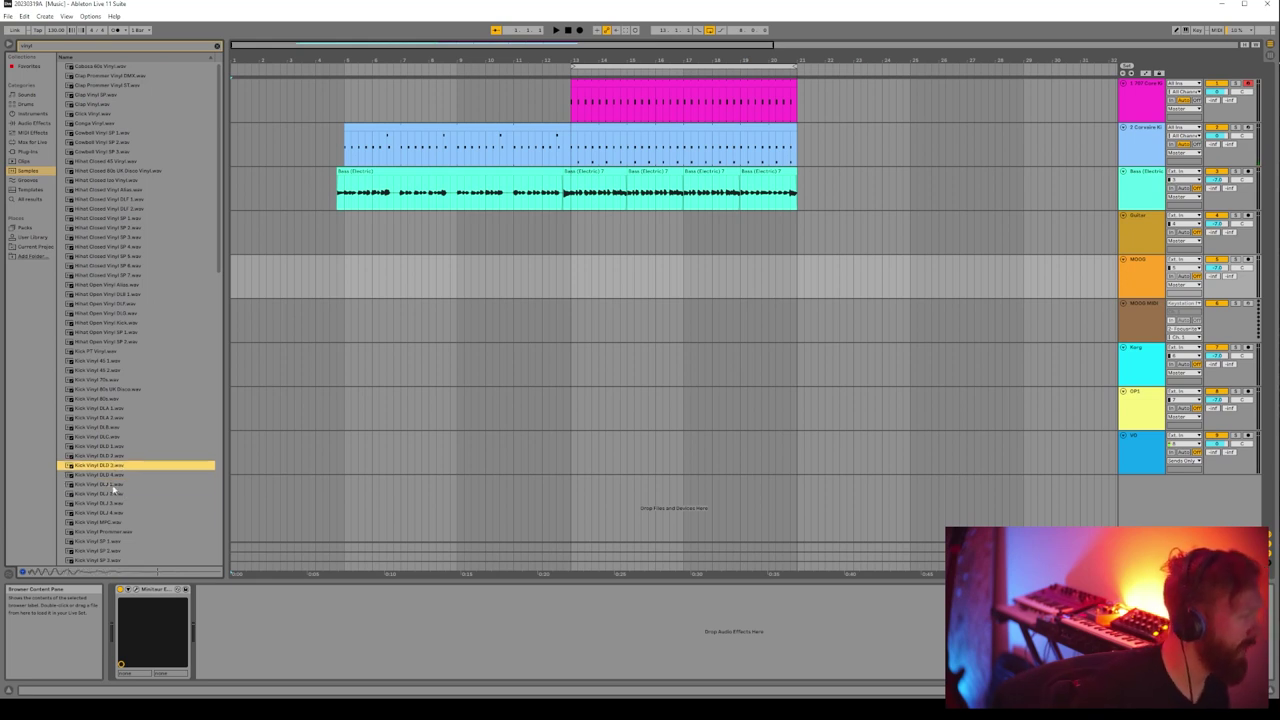
left_click(113, 486)
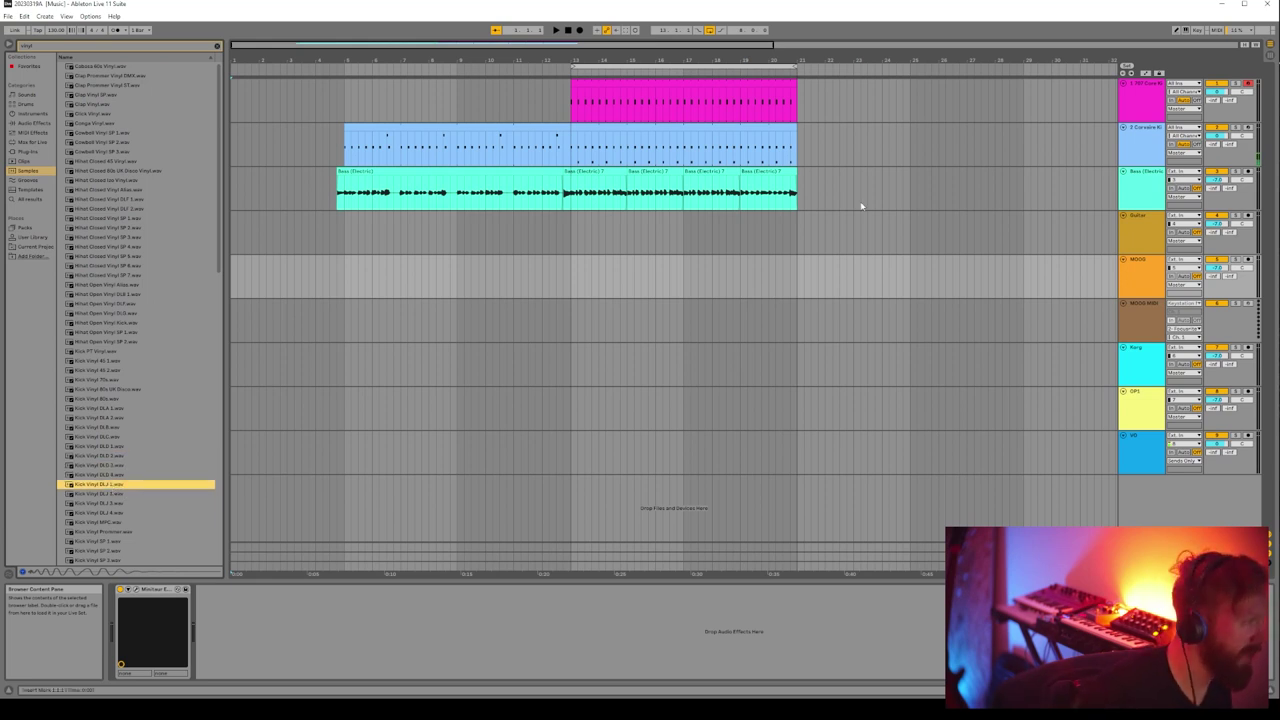
Insert an audio track below the first drum track and place the Kick Vinyl DLJ 1 sample on it at bar 13
right_click(1136, 98)
left_click(1158, 172)
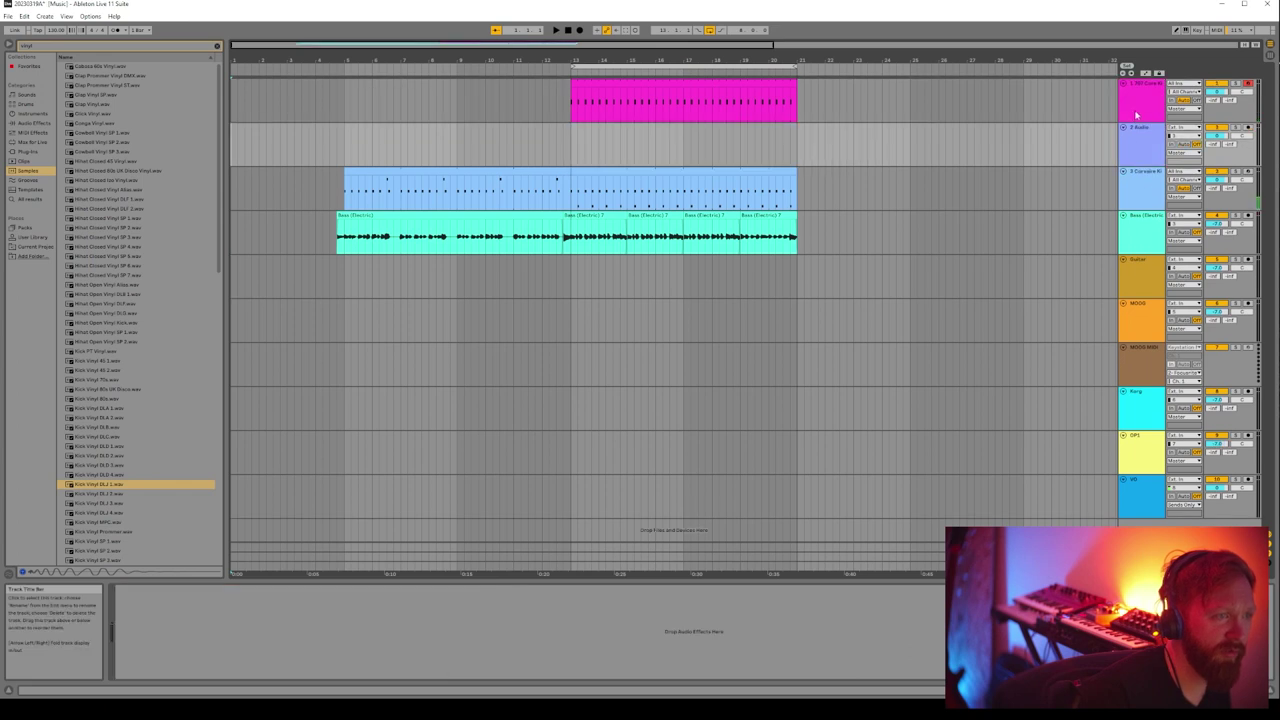
left_click(656, 150)
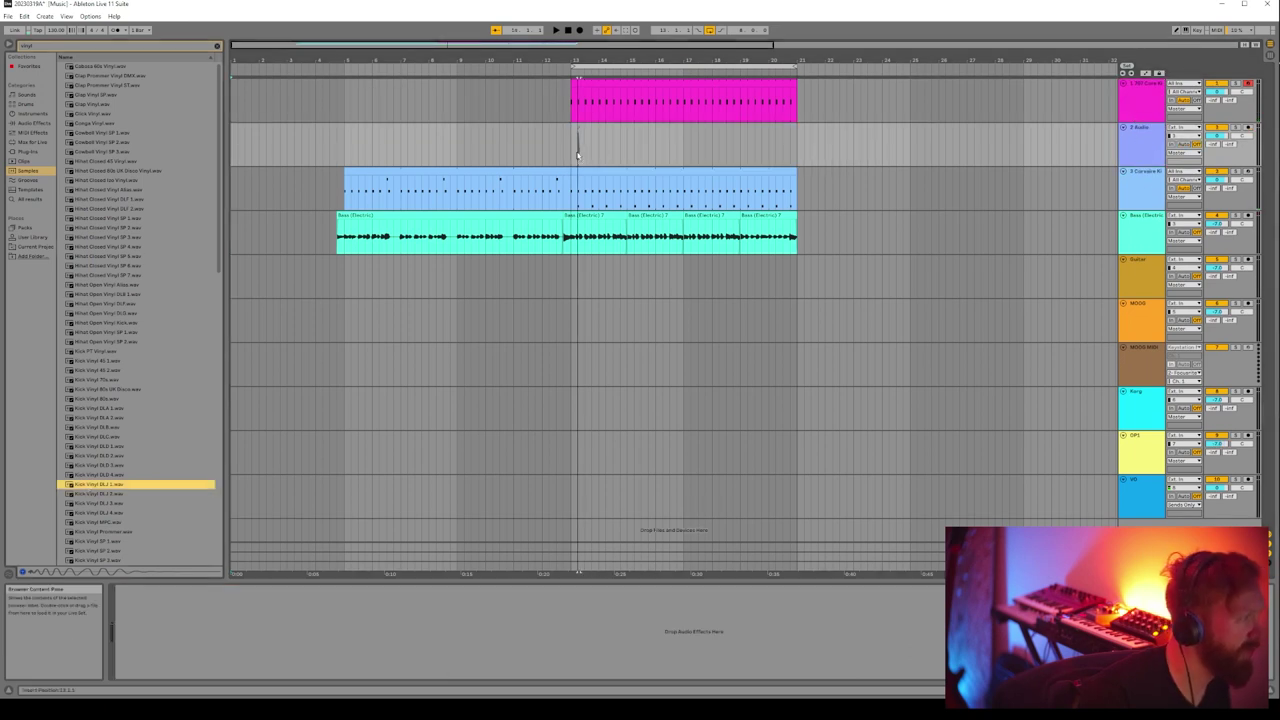
left_click_drag(572, 155, 572, 153)
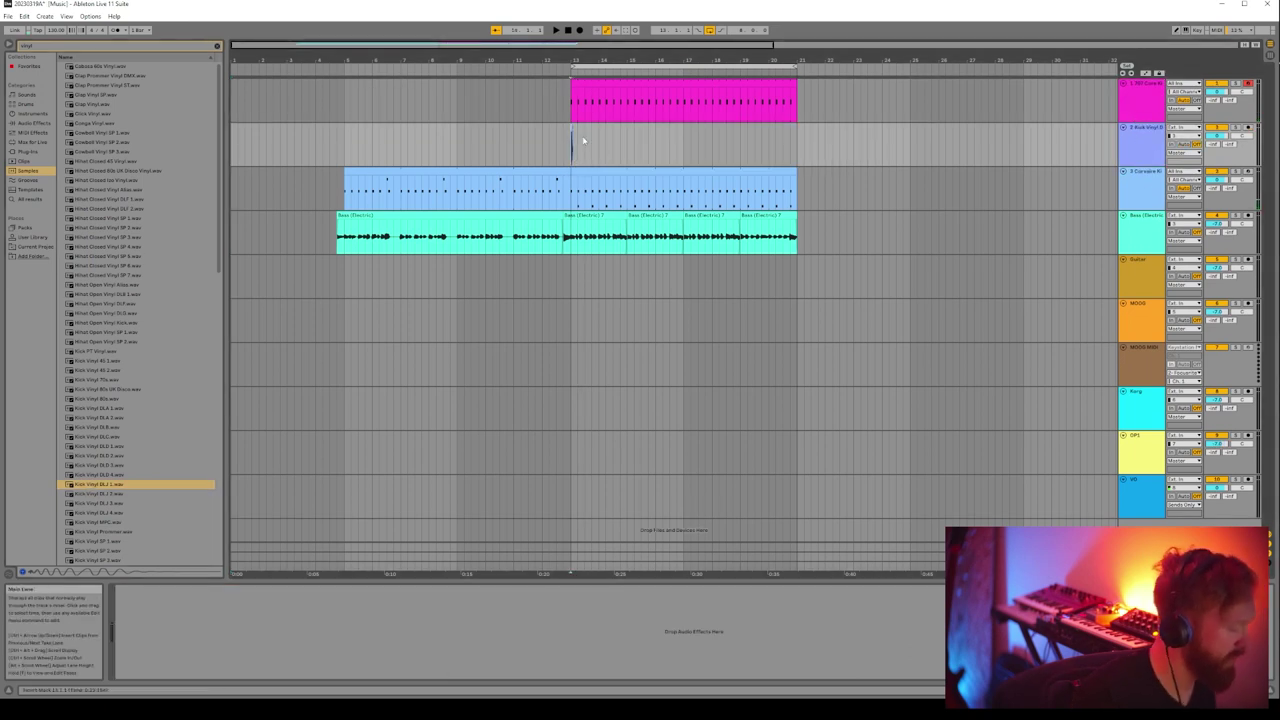
Repeat the kick sample on every beat from bar 13, lower the kick track's volume and play it back
left_click(569, 123)
scroll(584, 140, "up", 5)
left_click(519, 128)
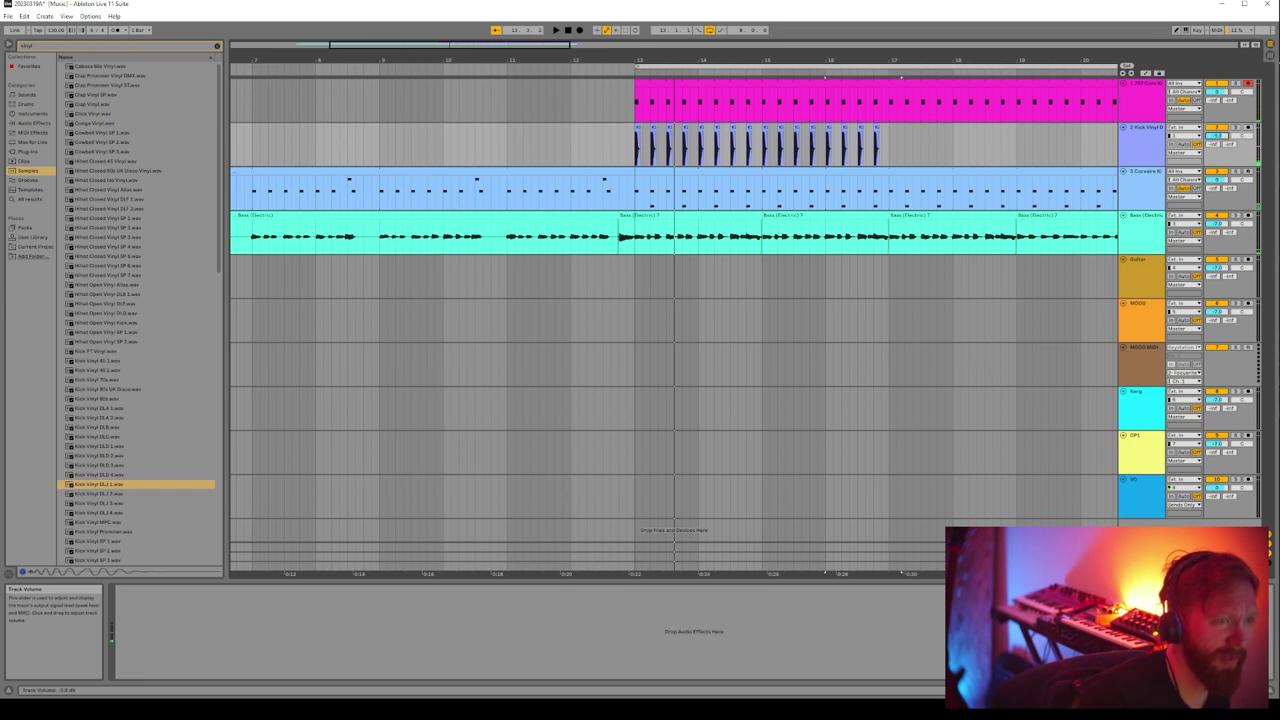
key("space")
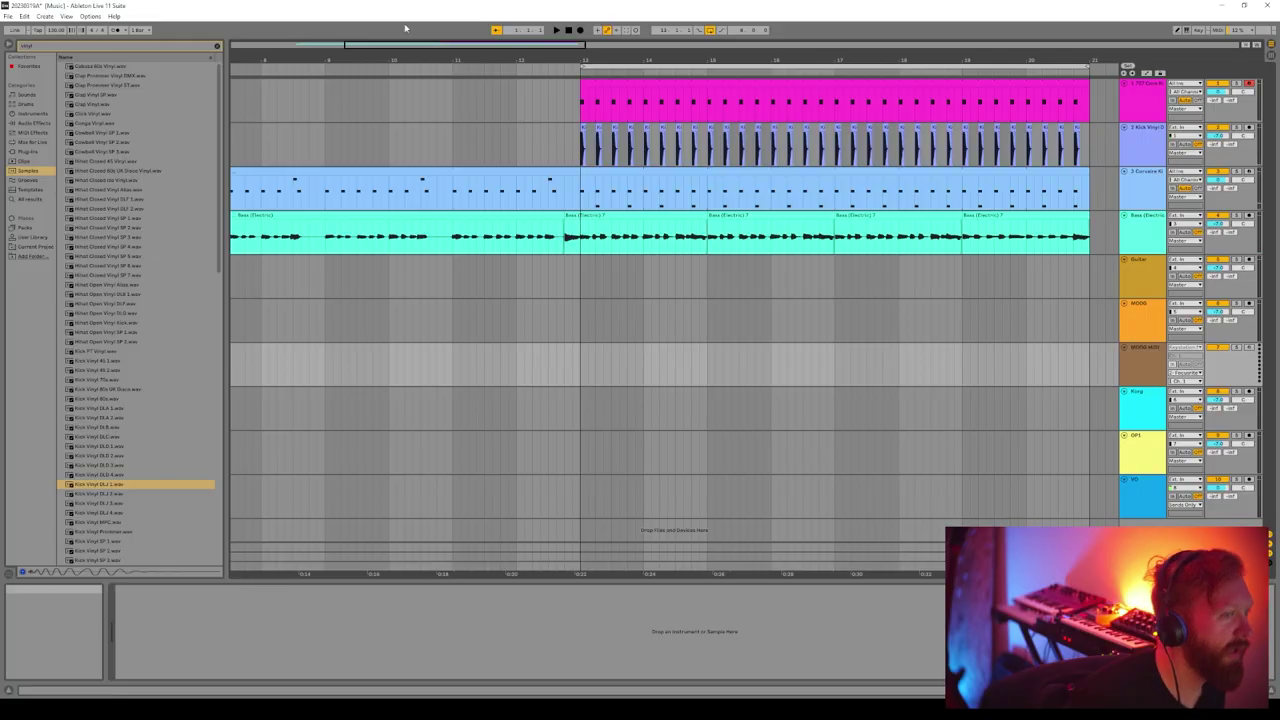
Audition the Cowbell Vinyl SP samples, ending on Cowbell Vinyl SP 2.wav
mouse_move(465, 45)
left_mouse_down()
mouse_move(445, 40)
mouse_move(480, 25)
left_mouse_up()
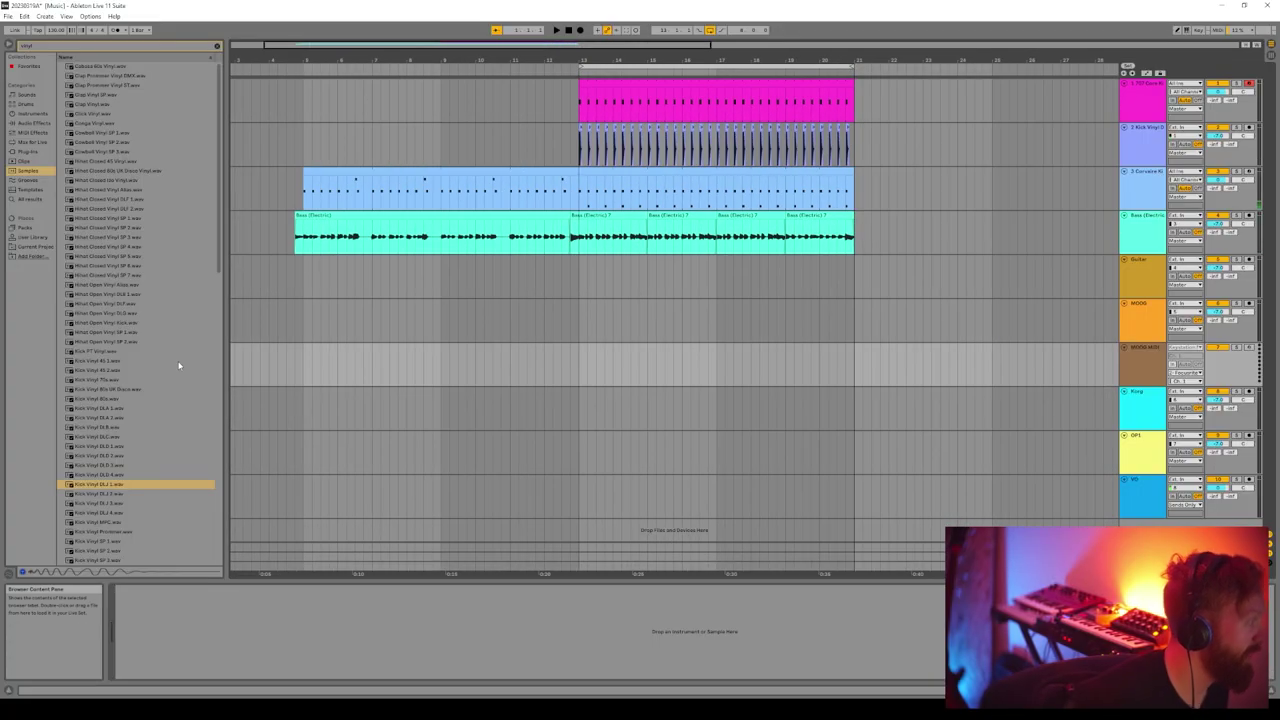
scroll(157, 366, "down", 3)
scroll(157, 366, "up", 3)
left_click(123, 151)
left_click(122, 134)
left_click(121, 145)
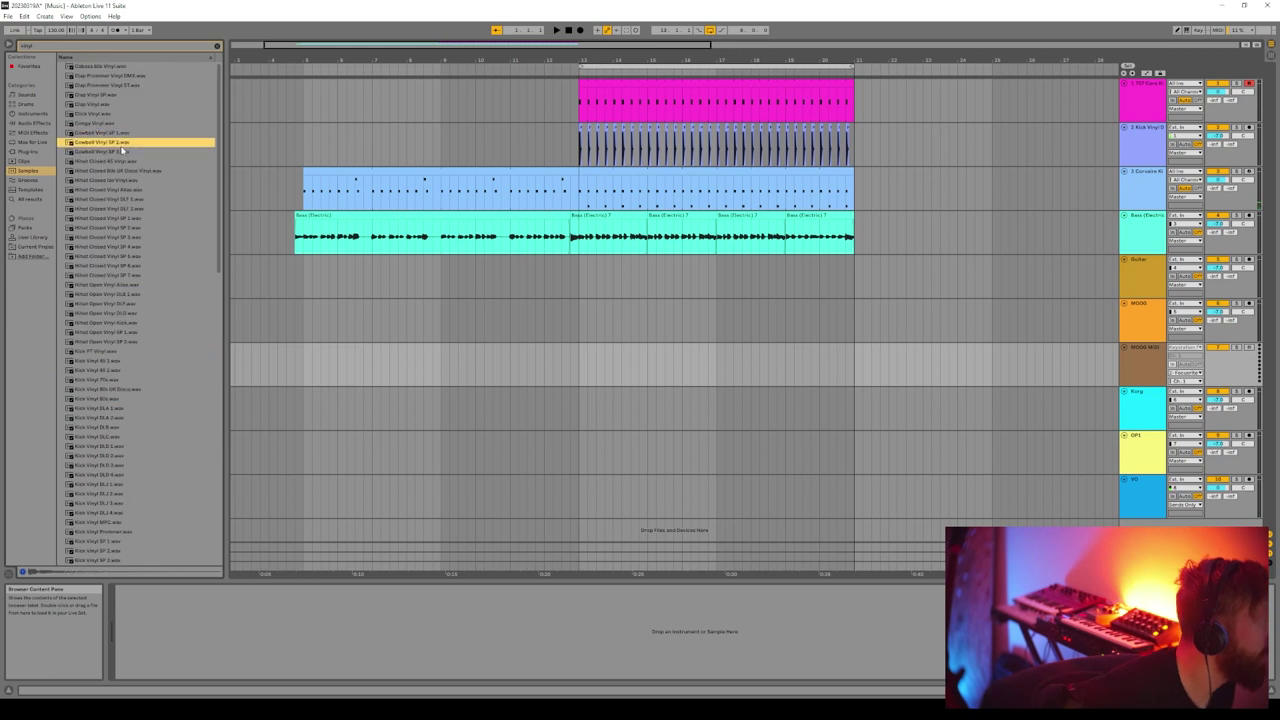
Add a track below the kick with Cowbell Vinyl SP 2 on the off-beats of bar 13, and duplicate that bar into bar 14
right_click(1142, 157)
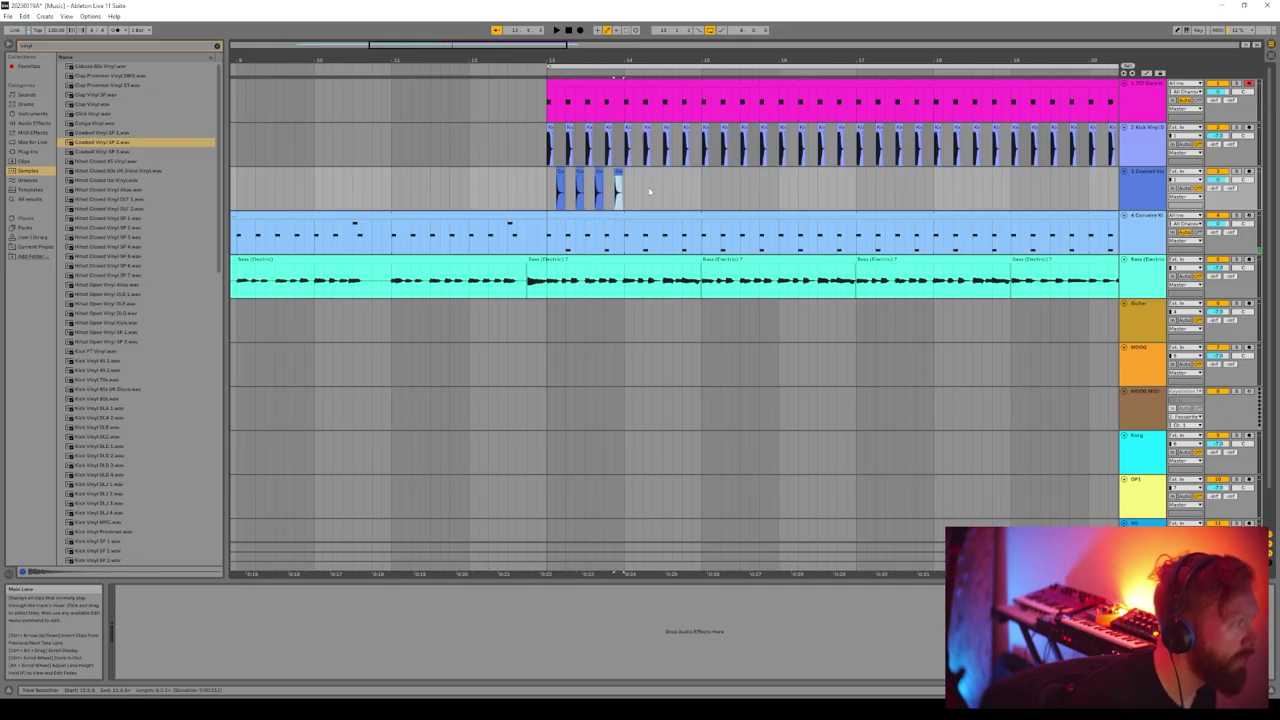
left_click_drag(549, 194, 615, 200)
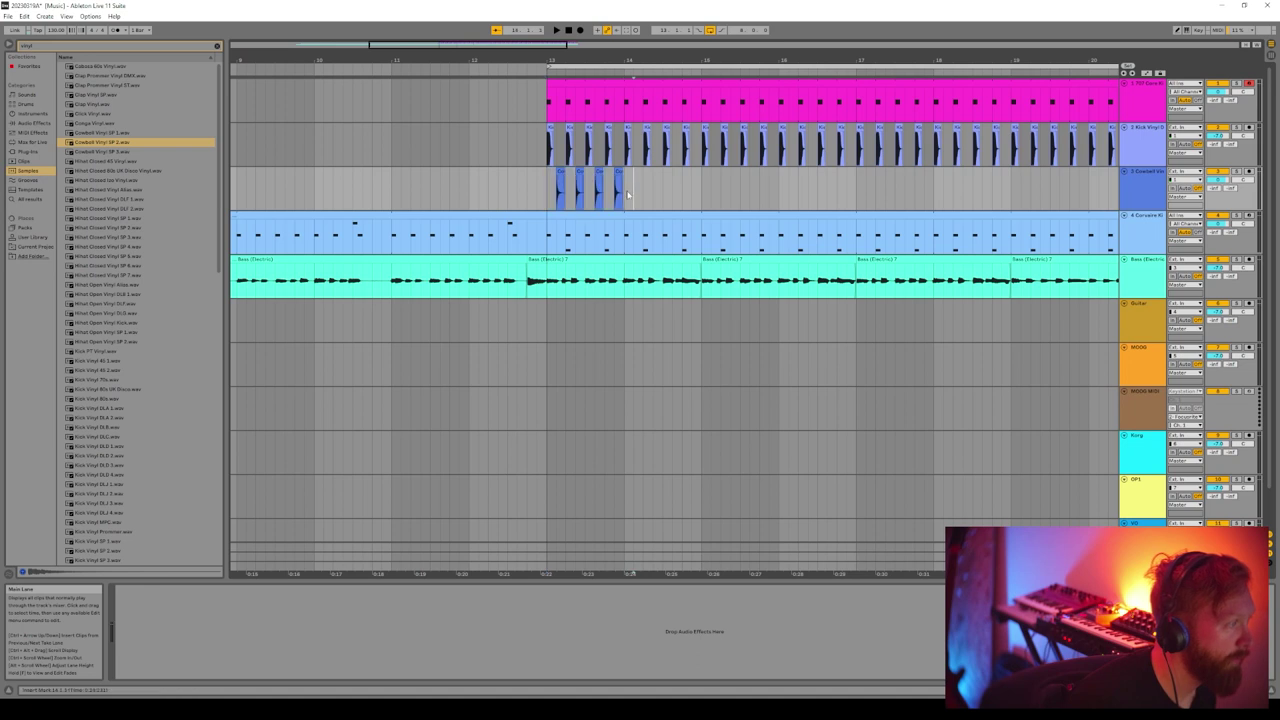
key("ctrl+d")
Loop the two-bar cowbell section from bar 13 to bar 15 and lower the cowbell track's volume
left_click_drag(553, 175, 700, 190)
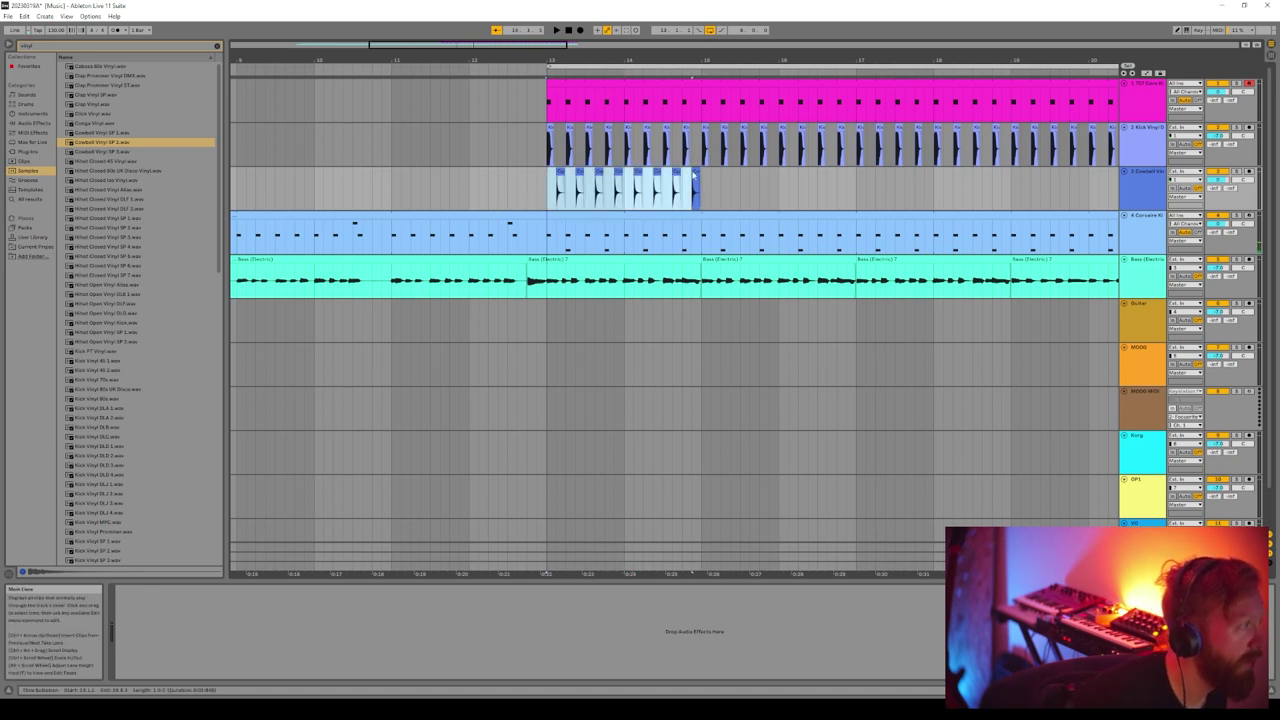
right_click(683, 189)
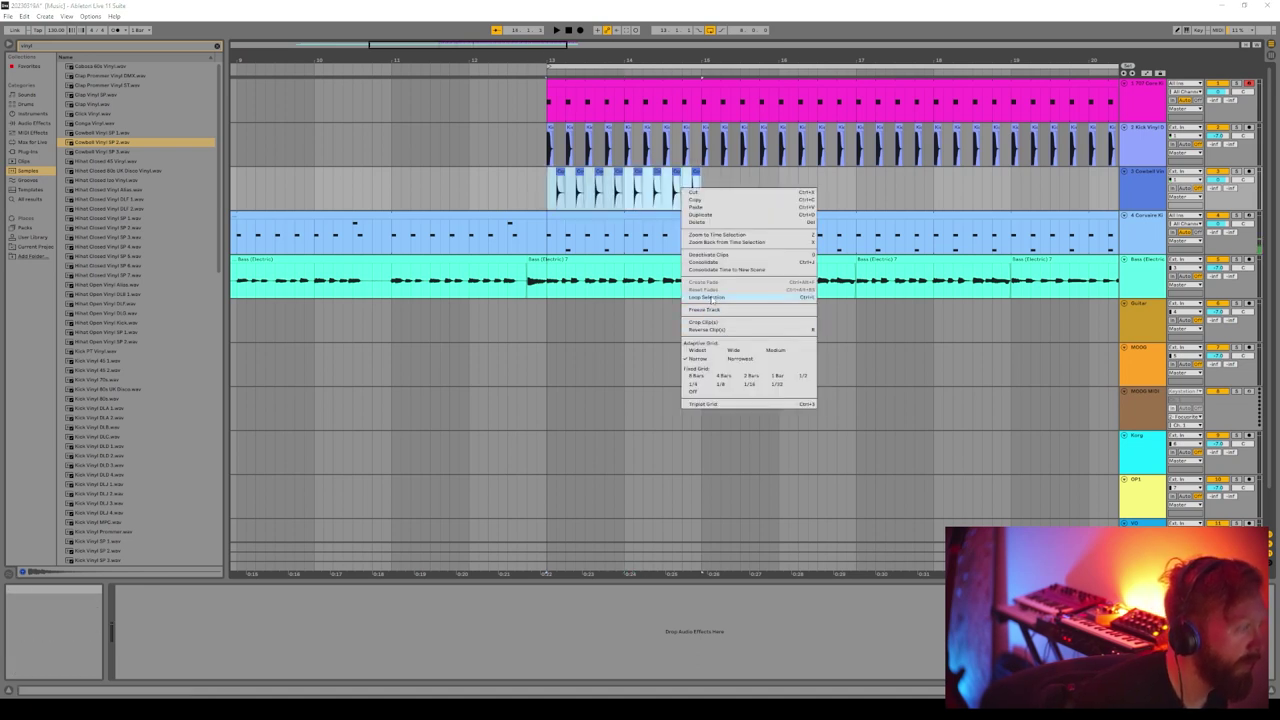
left_click(710, 298)
left_click_drag(1216, 180, 1216, 204)
Play back the two-bar loop with the syncopated cowbell pattern and save the Live Set
key("space")
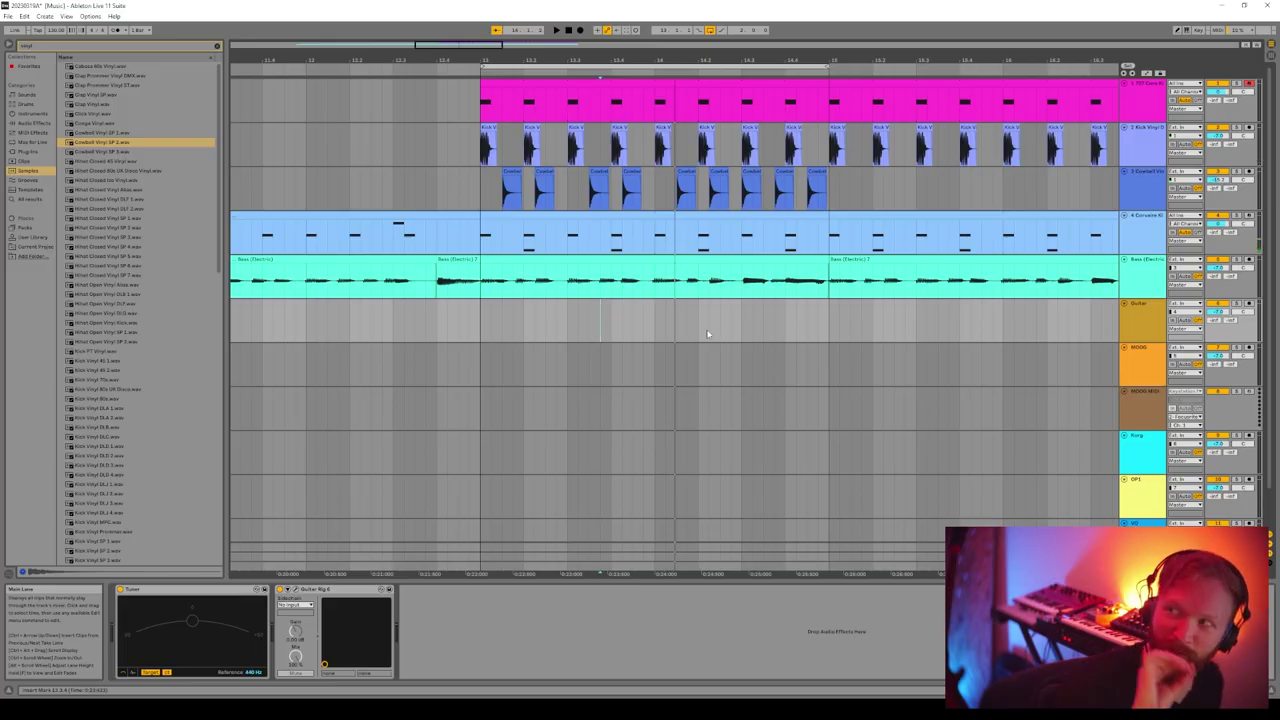
key("space")
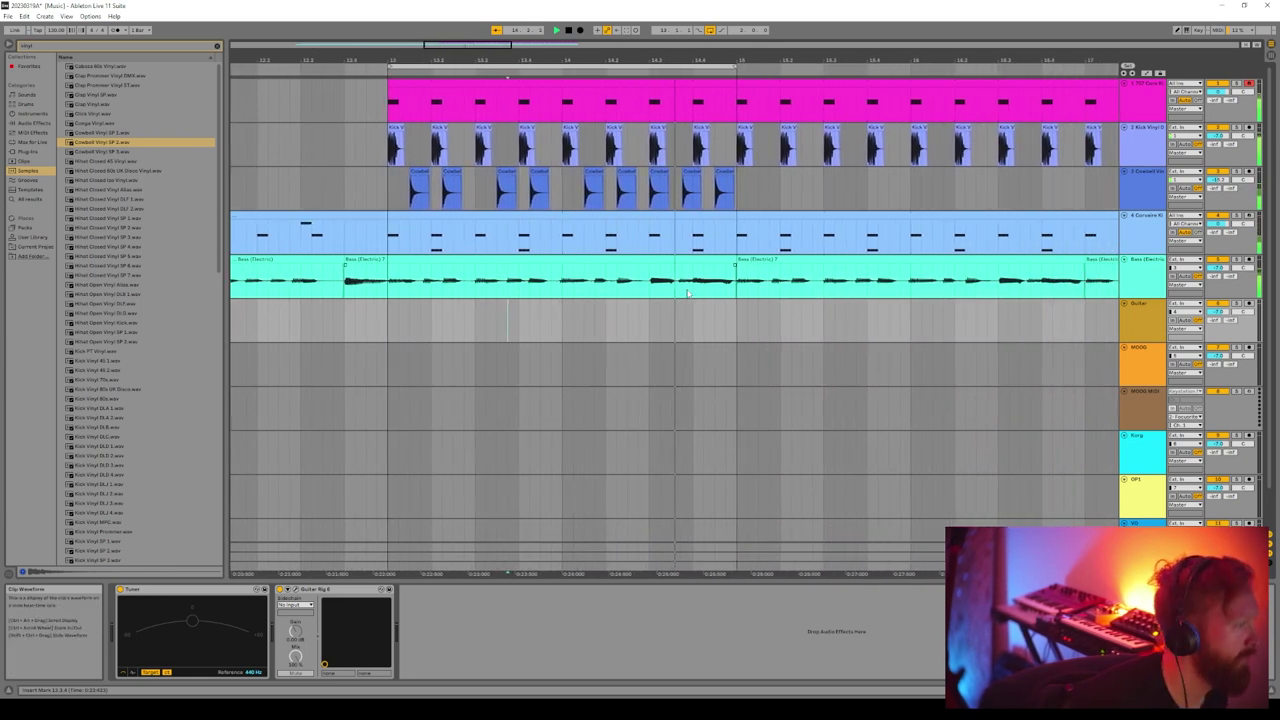
key("space")
key("ctrl+s")
Repeat the two-bar cowbell pattern at bars 17 and 19, filling the cowbell track up to bar 21
scroll(611, 184, "down", 8)
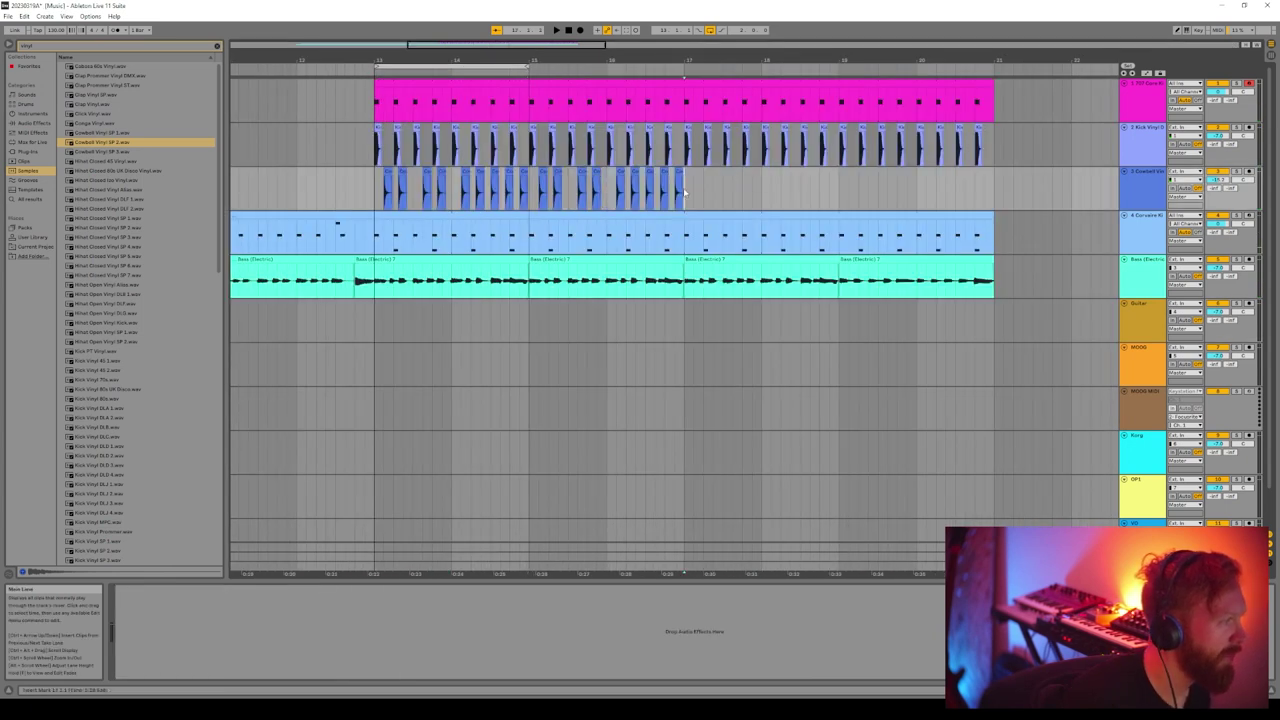
key("ctrl+v")
left_click(839, 195)
key("ctrl+d")
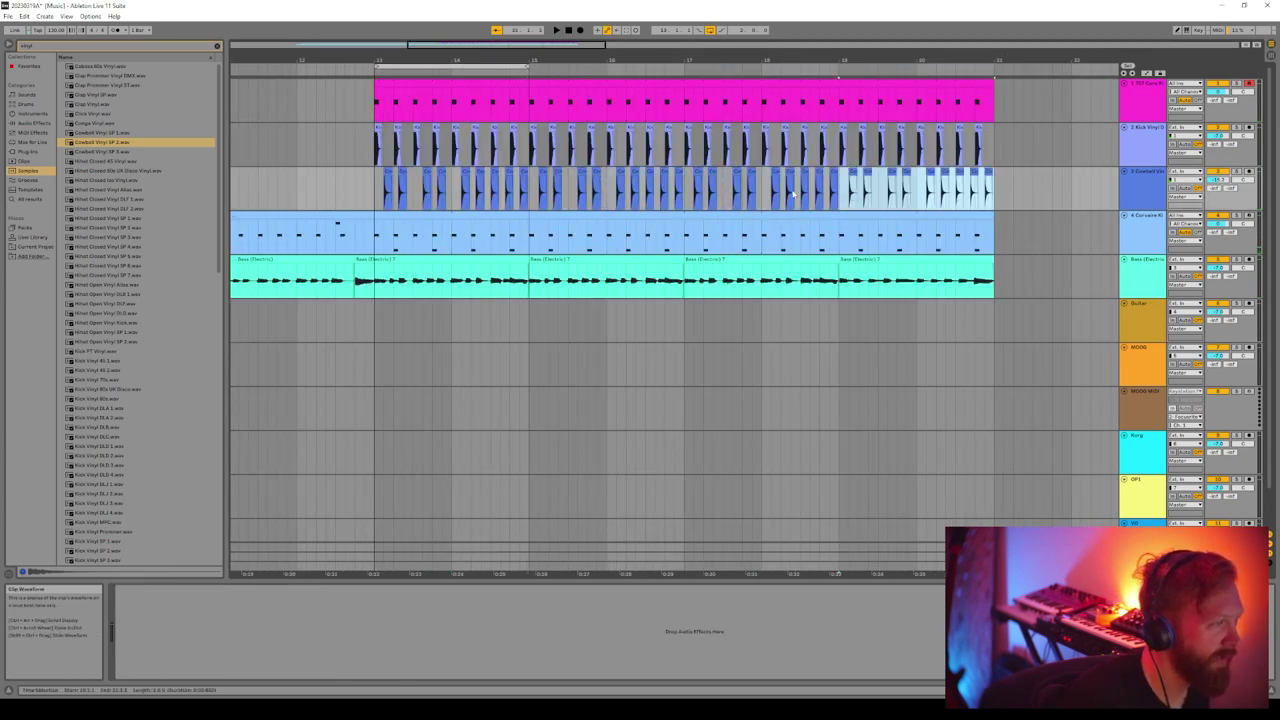
left_click(569, 31)
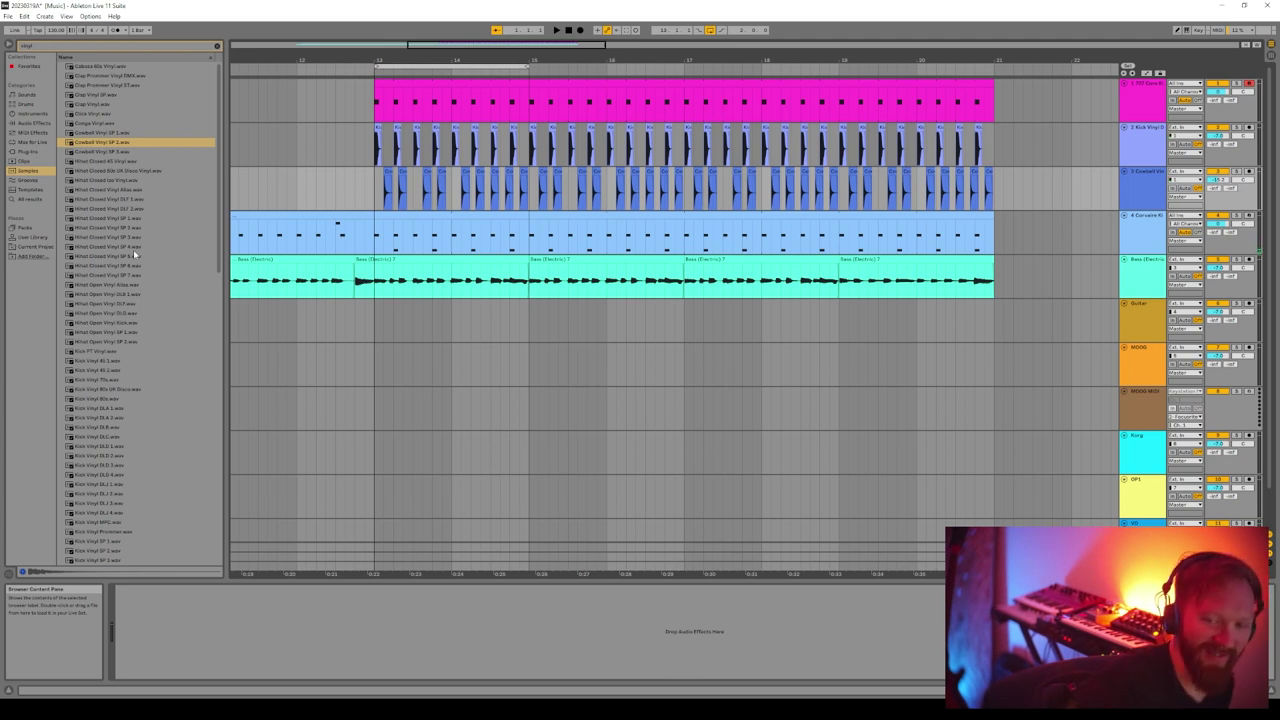
Audition the vinyl dirt samples at the end of the results, ending on Vinyl Dirt 2.wav
scroll(133, 249, "down", 15)
left_click(107, 532)
left_click(105, 541)
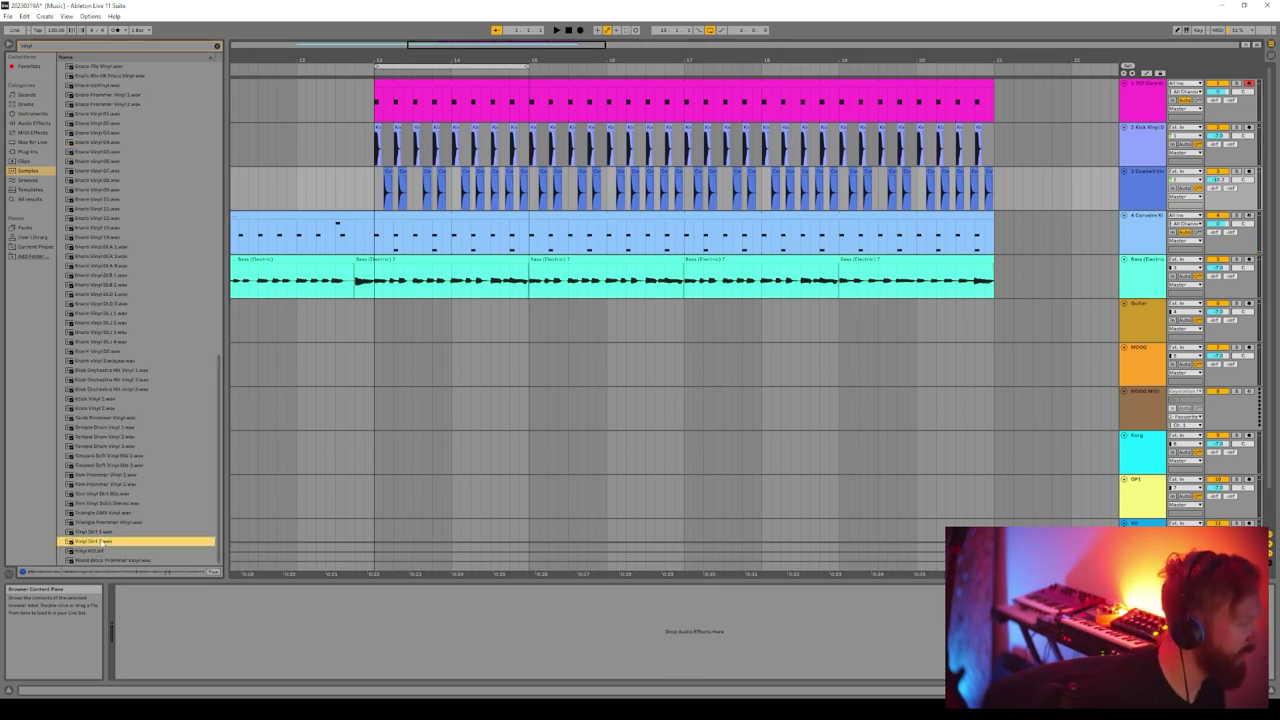
Insert an audio track between Bass and Guitar and place Vinyl Dirt 2.wav on it from about bar 4.5 to bar 13
left_click_drag(472, 44, 335, 32)
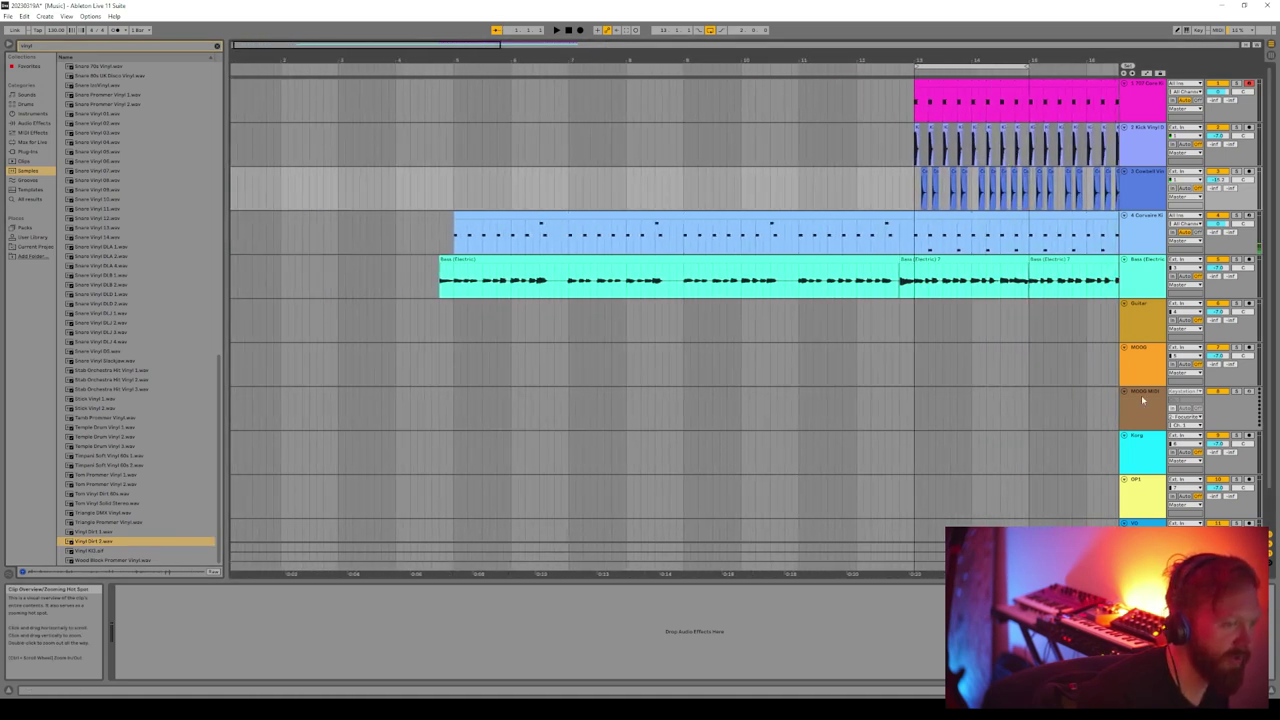
right_click(1155, 315)
left_click(1183, 387)
left_click_drag(105, 541, 914, 377)
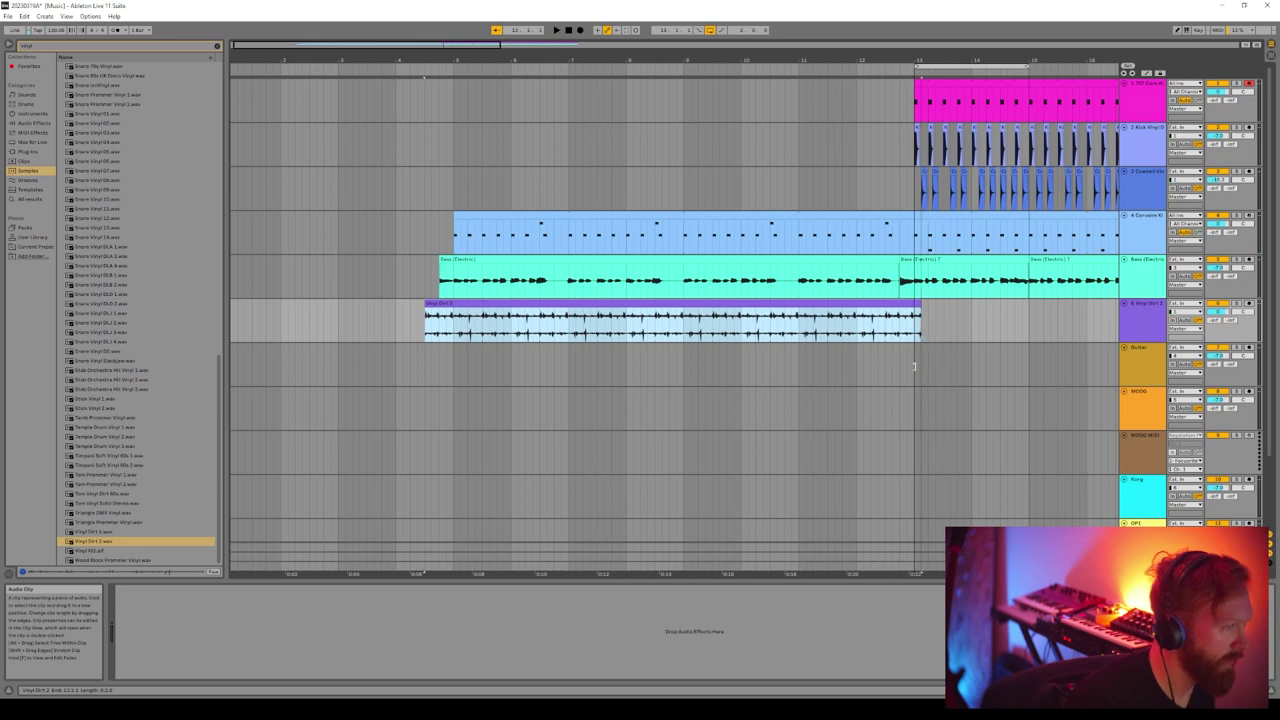
Play back the arrangement with the vinyl dirt and lower the volume of the Vinyl Dirt 2 track
key("space")
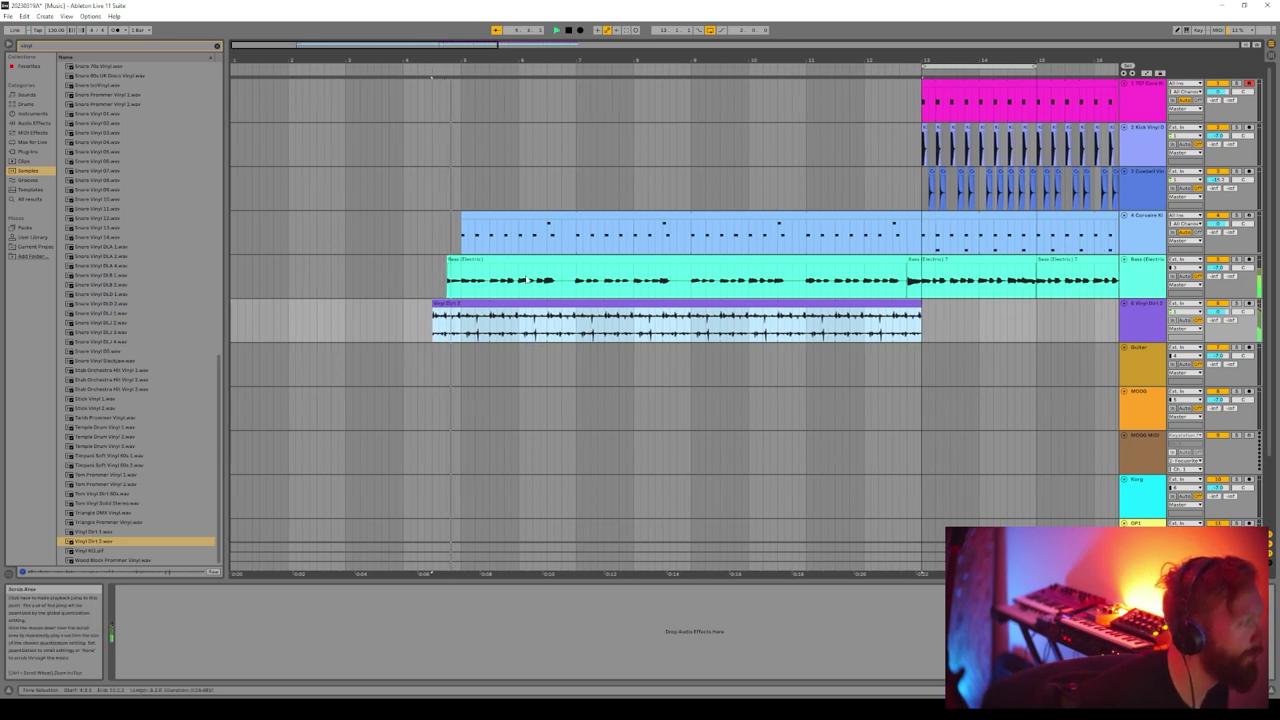
left_click(897, 348)
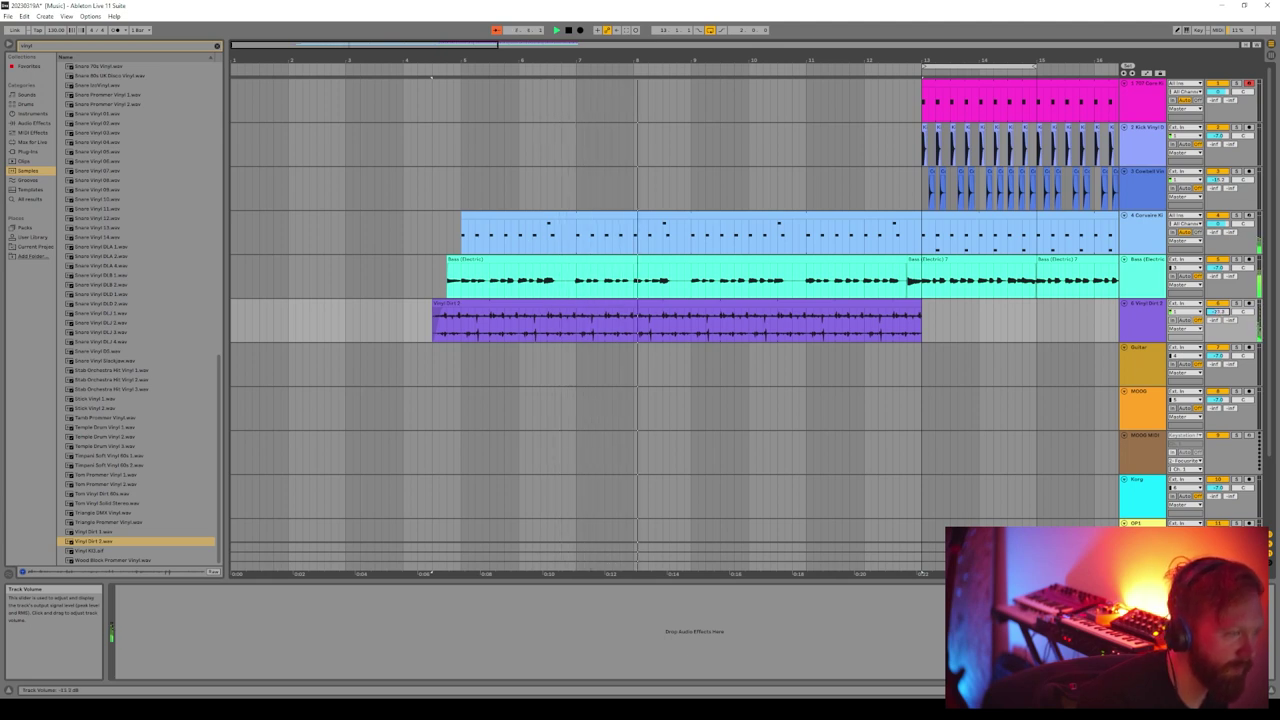
key("space")
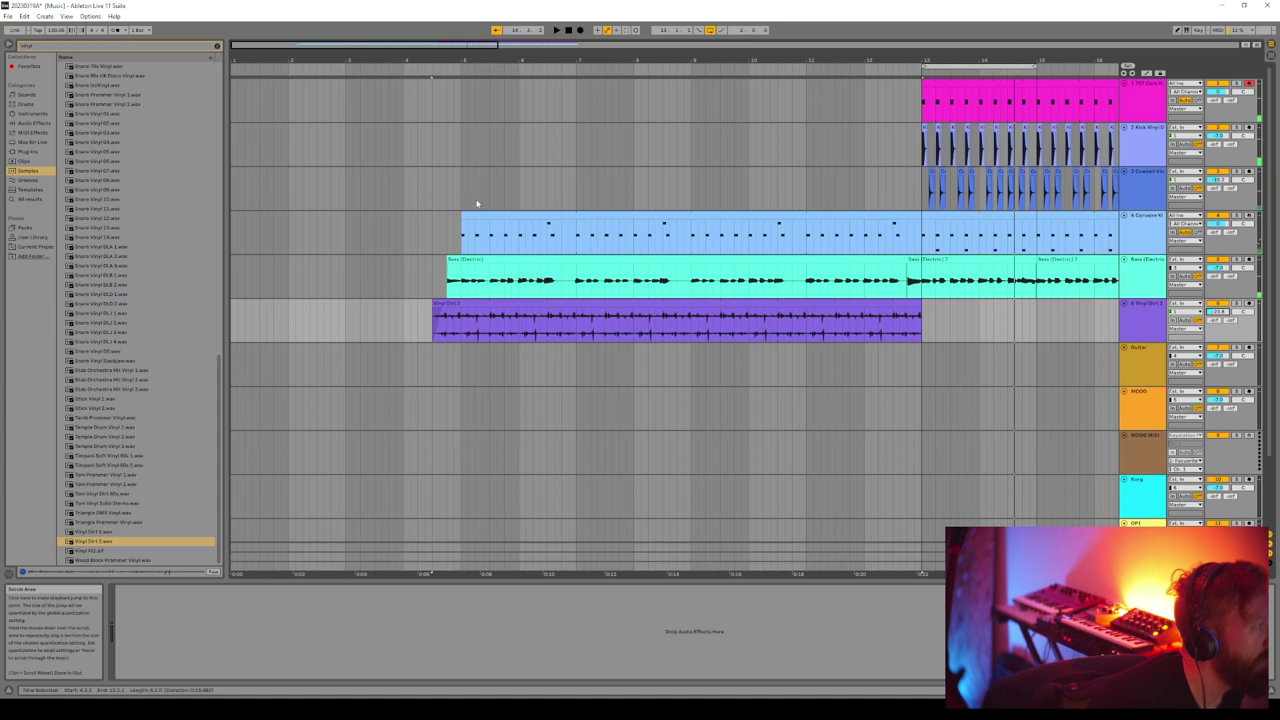
Find the iZotope Vinyl plug-in among the VST3 plug-ins and add it to the Bass (Electric) track
scroll(56, 229, "up", 5)
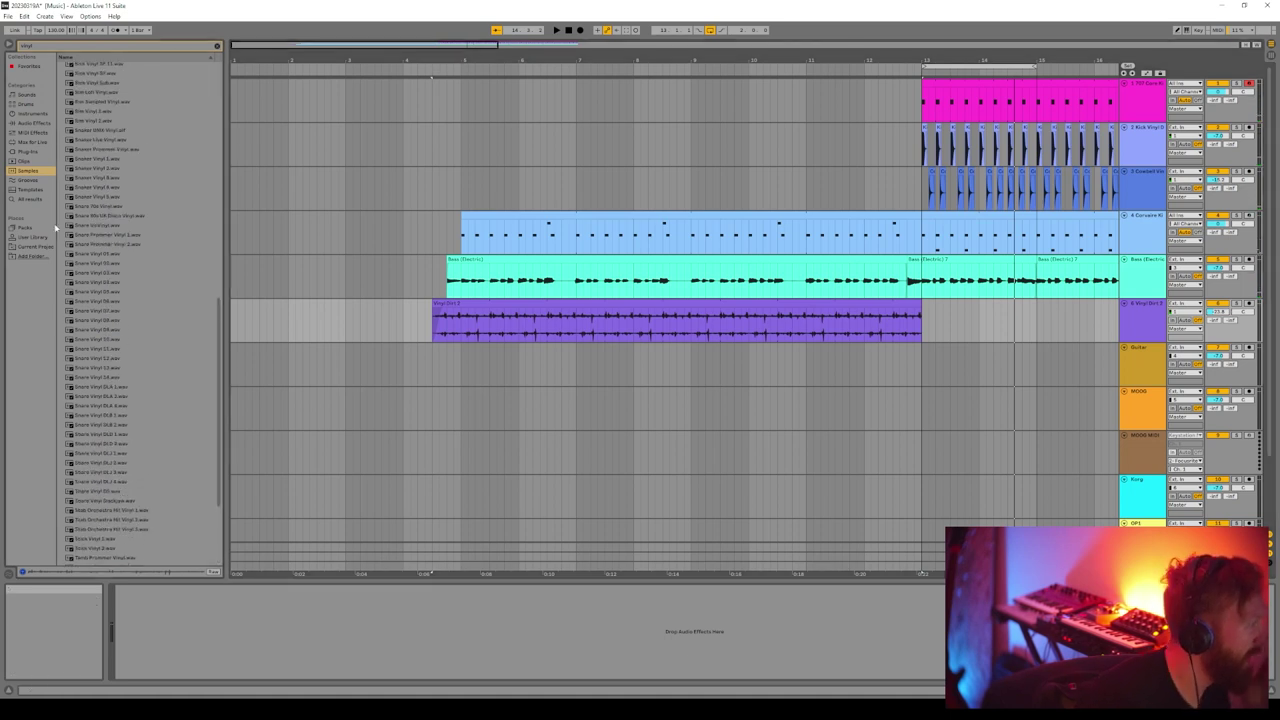
left_click(29, 152)
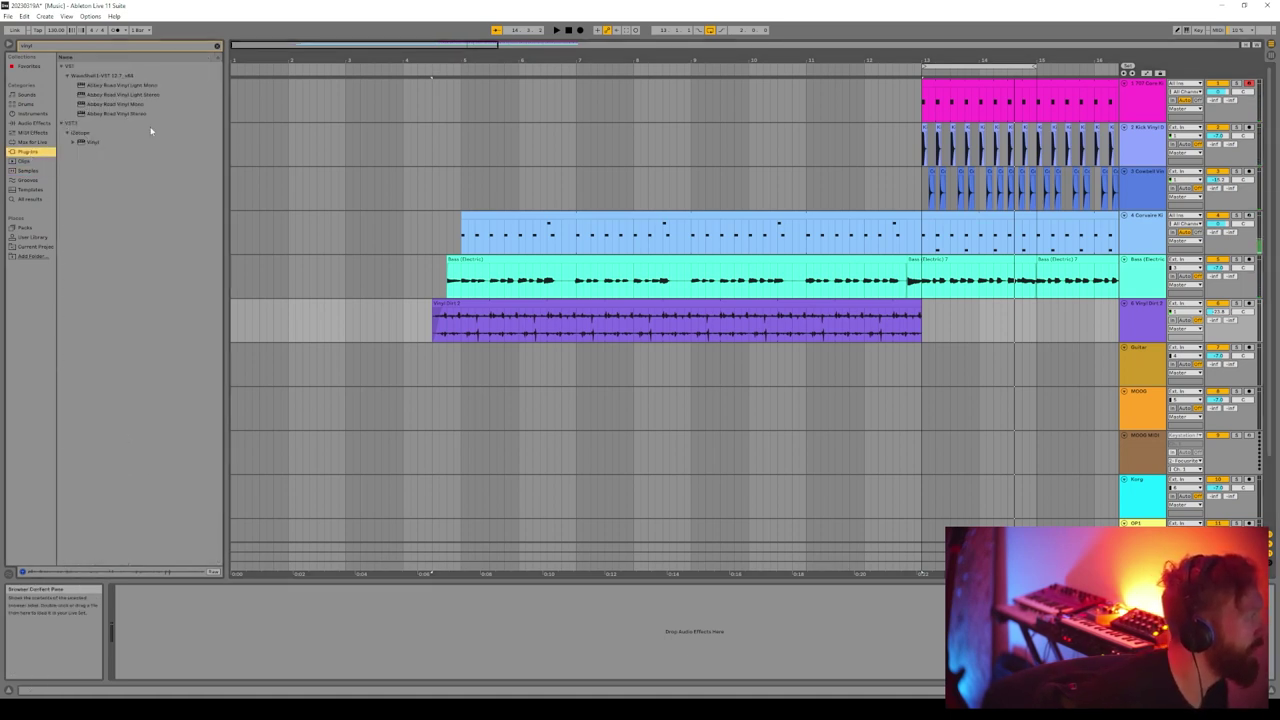
left_click(85, 143)
left_click_drag(83, 146, 545, 276)
left_click_drag(589, 232, 514, 378)
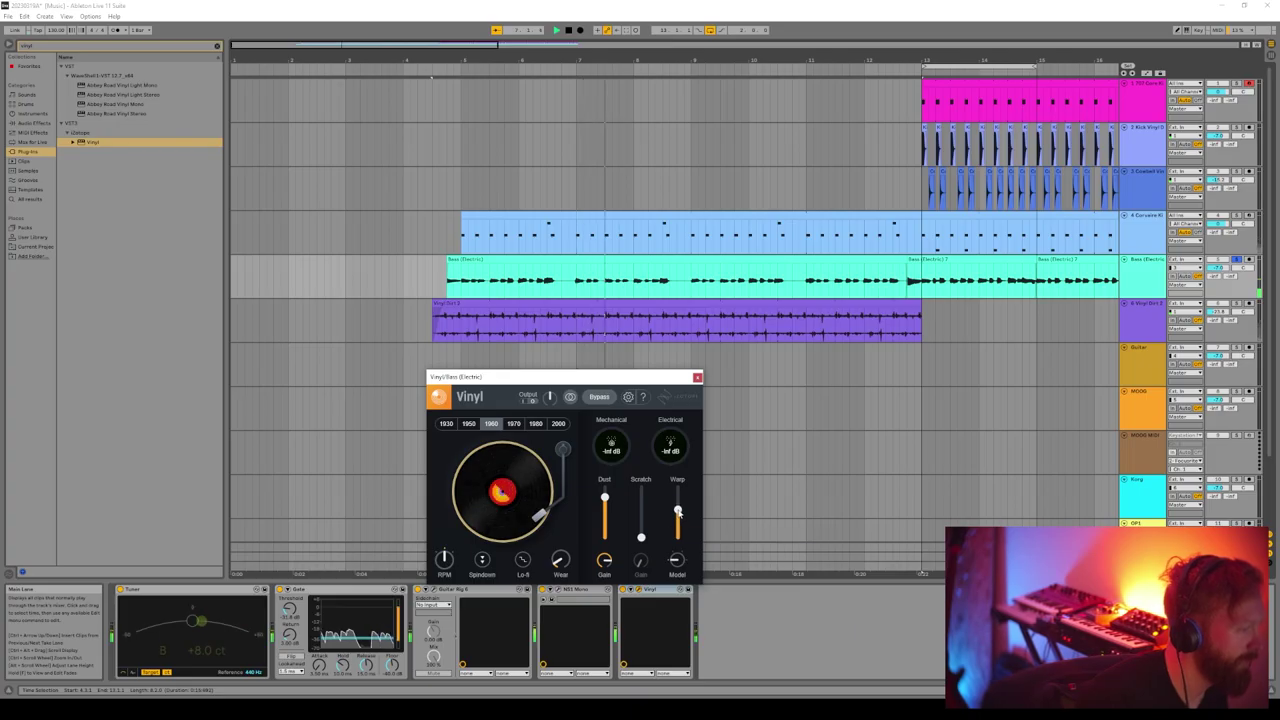
Raise Vinyl's Warp slightly and bring Dust down to zero on the Bass (Electric) track while listening
left_click_drag(678, 512, 678, 506)
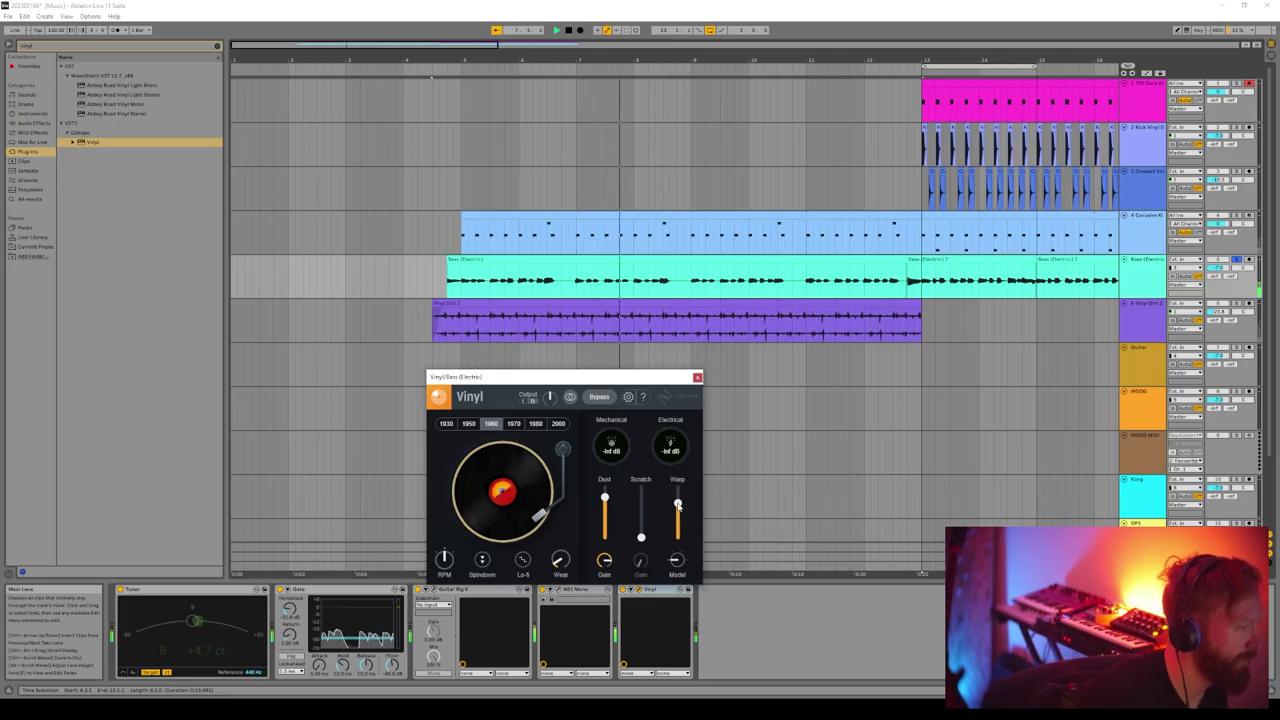
left_click_drag(604, 527, 605, 545)
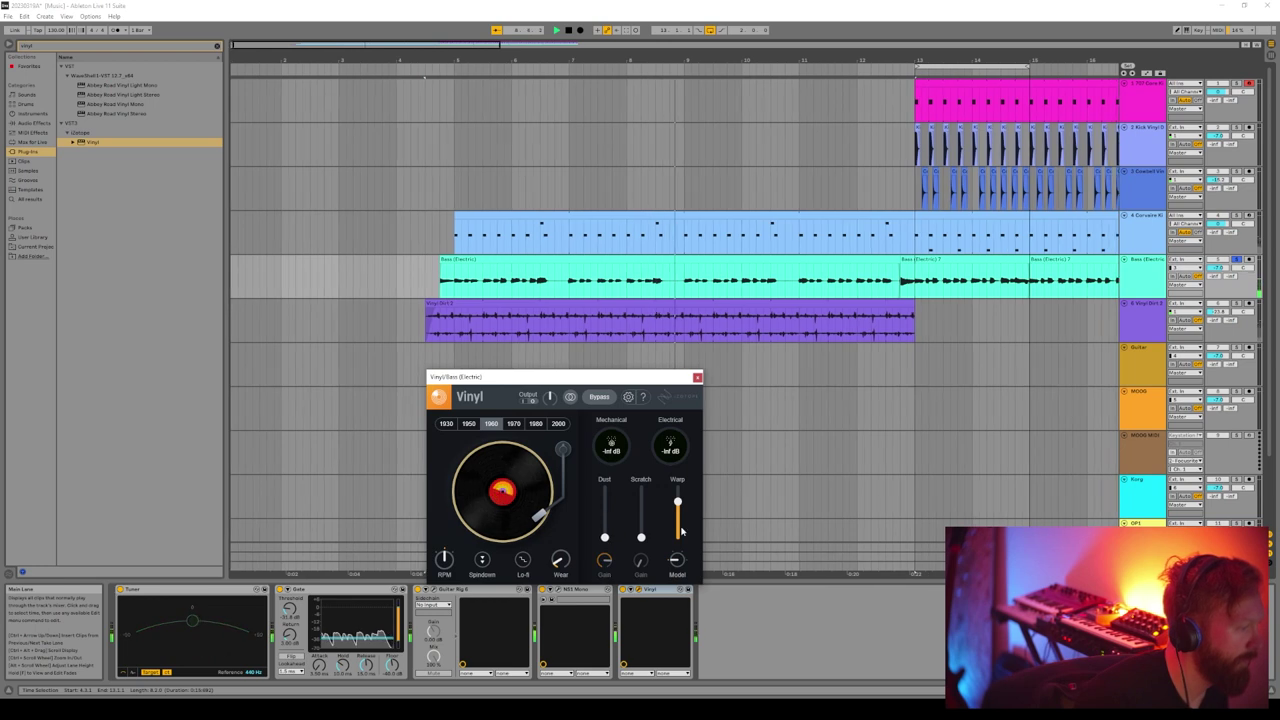
key("space")
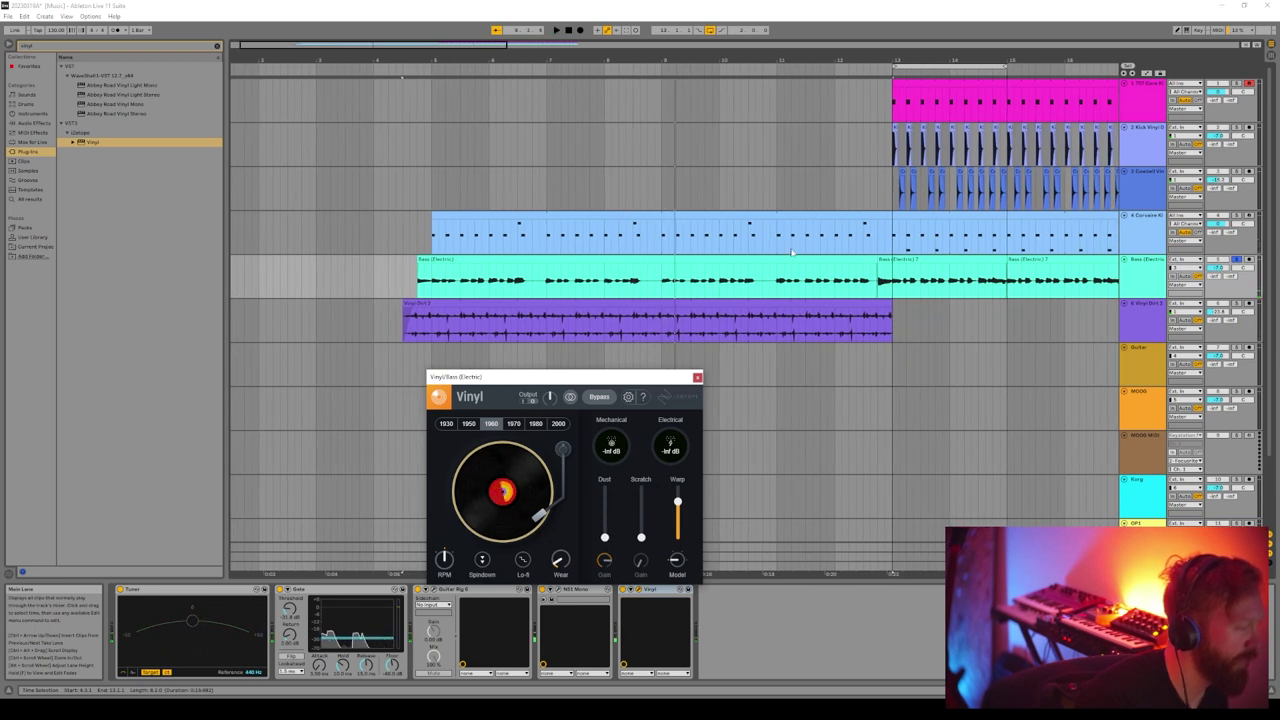
key("space")
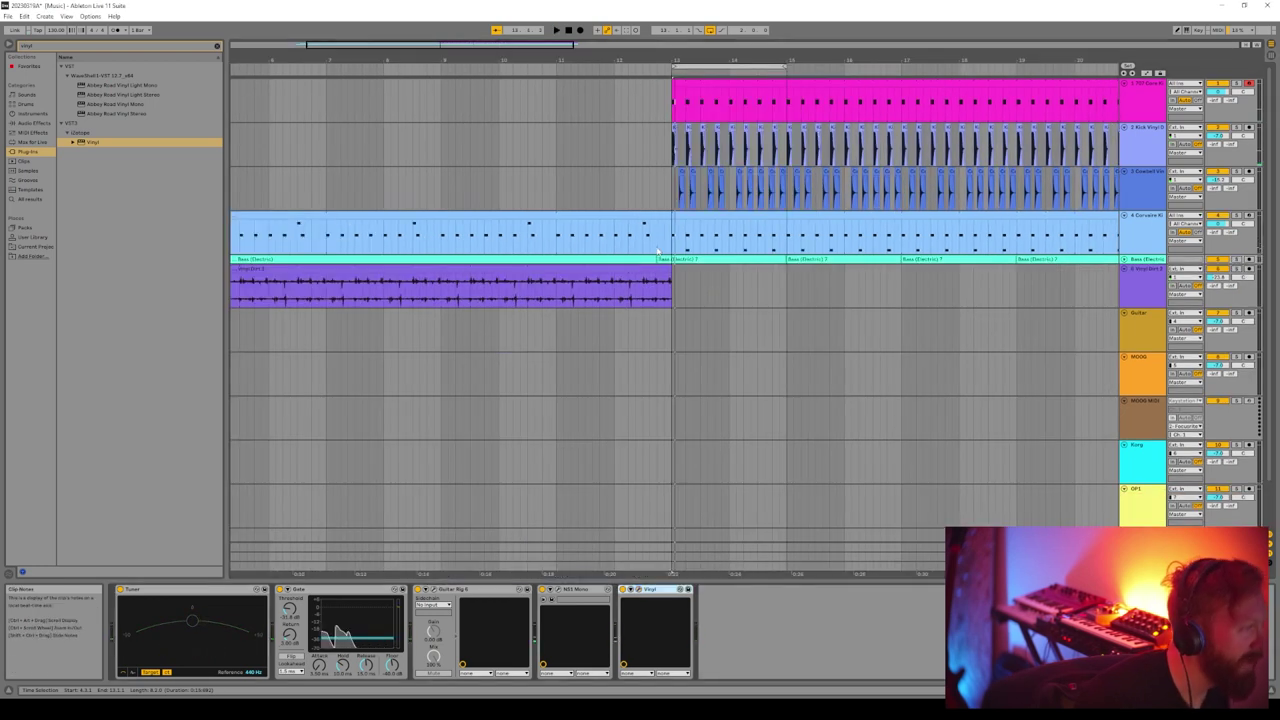
Automate the Vinyl device on the Bass (Electric) track to switch off at bar 12.4, and play back the transition
left_click(653, 248)
left_click(652, 259)
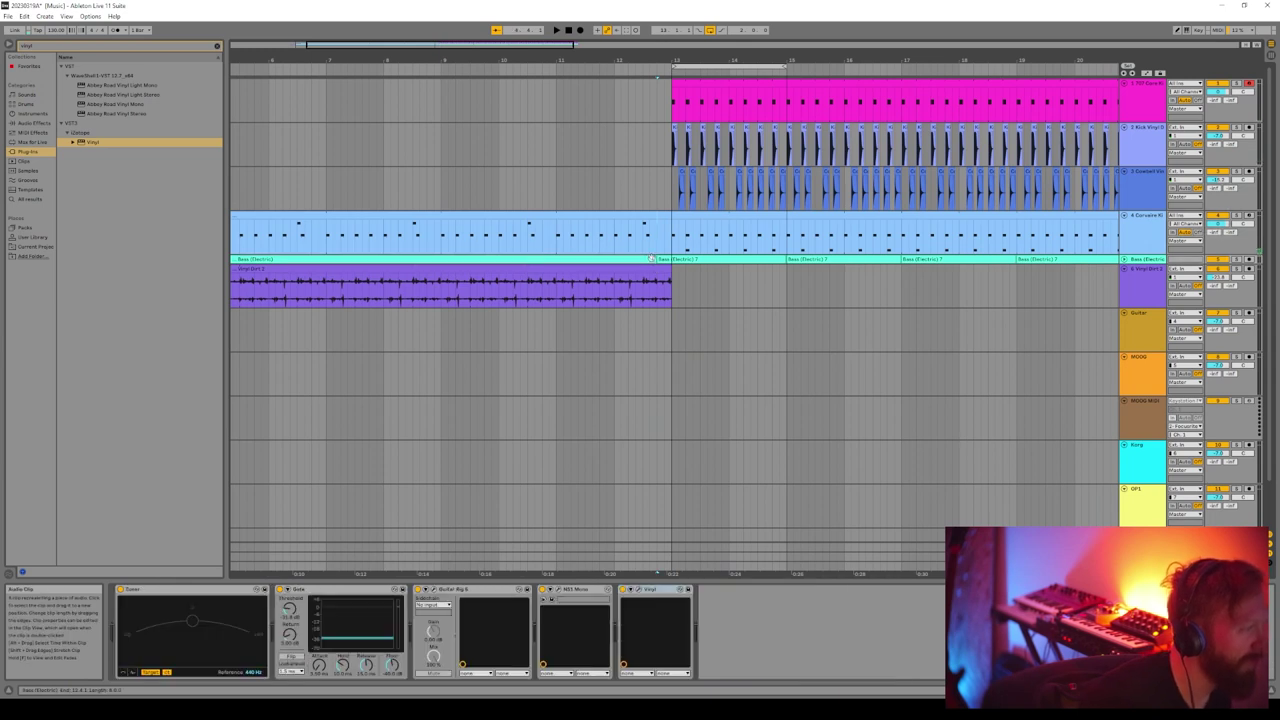
left_click(826, 250)
left_click(66, 16)
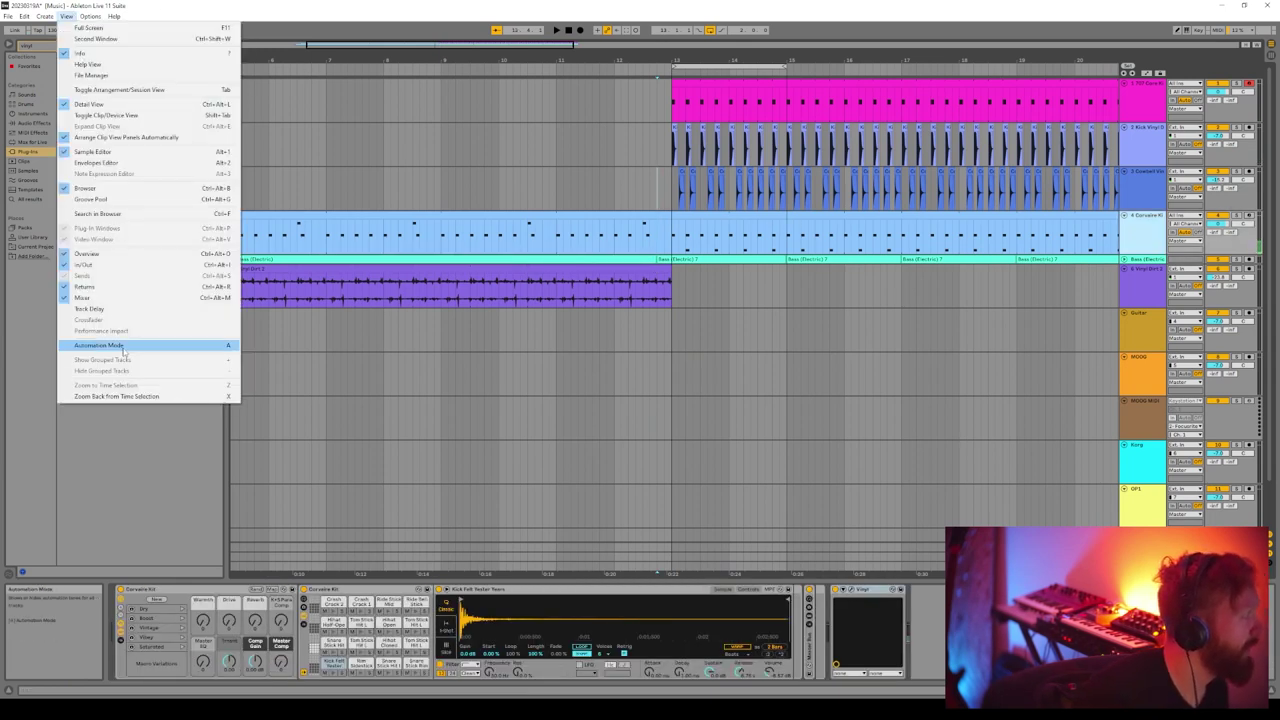
left_click(140, 345)
left_click(837, 591)
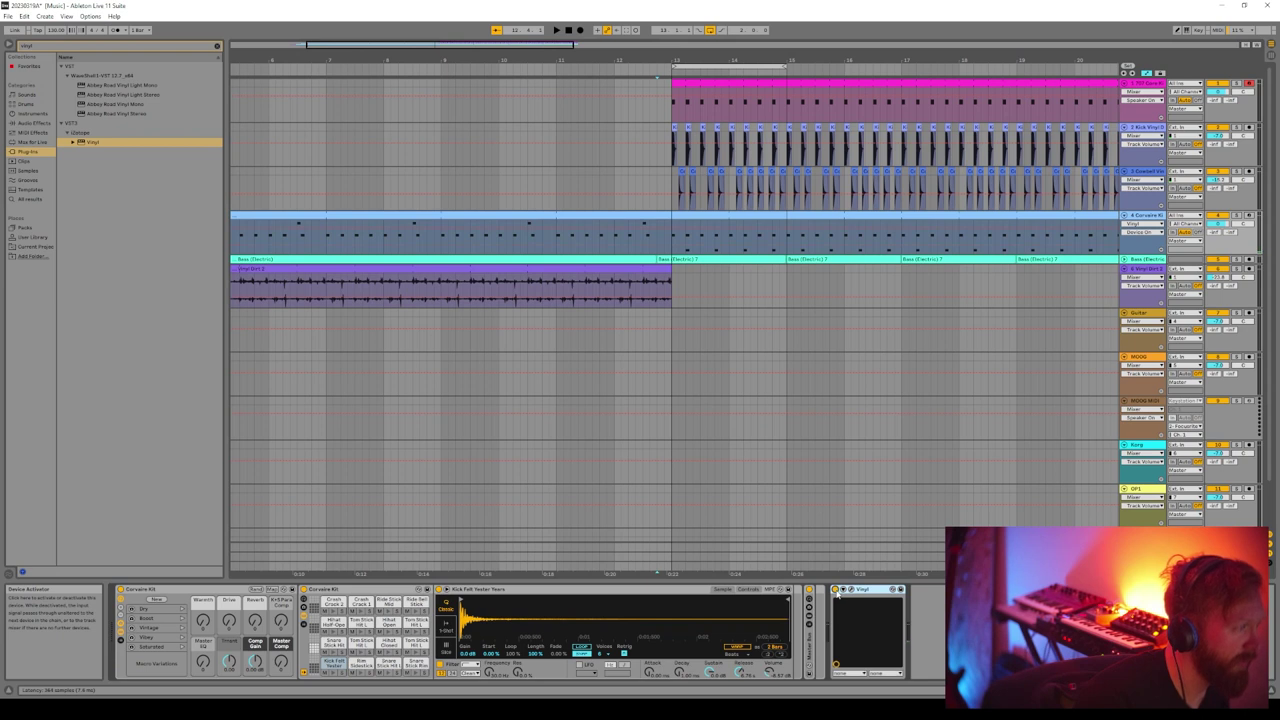
left_click(670, 262)
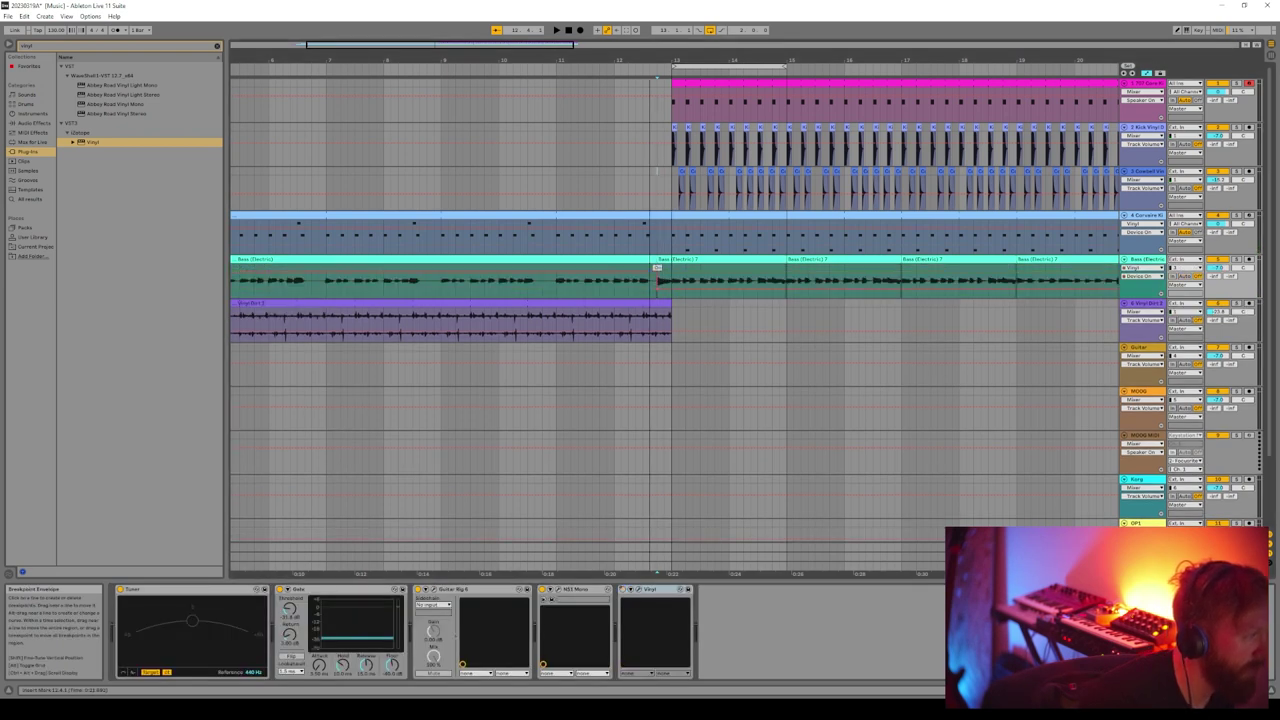
left_click(599, 68)
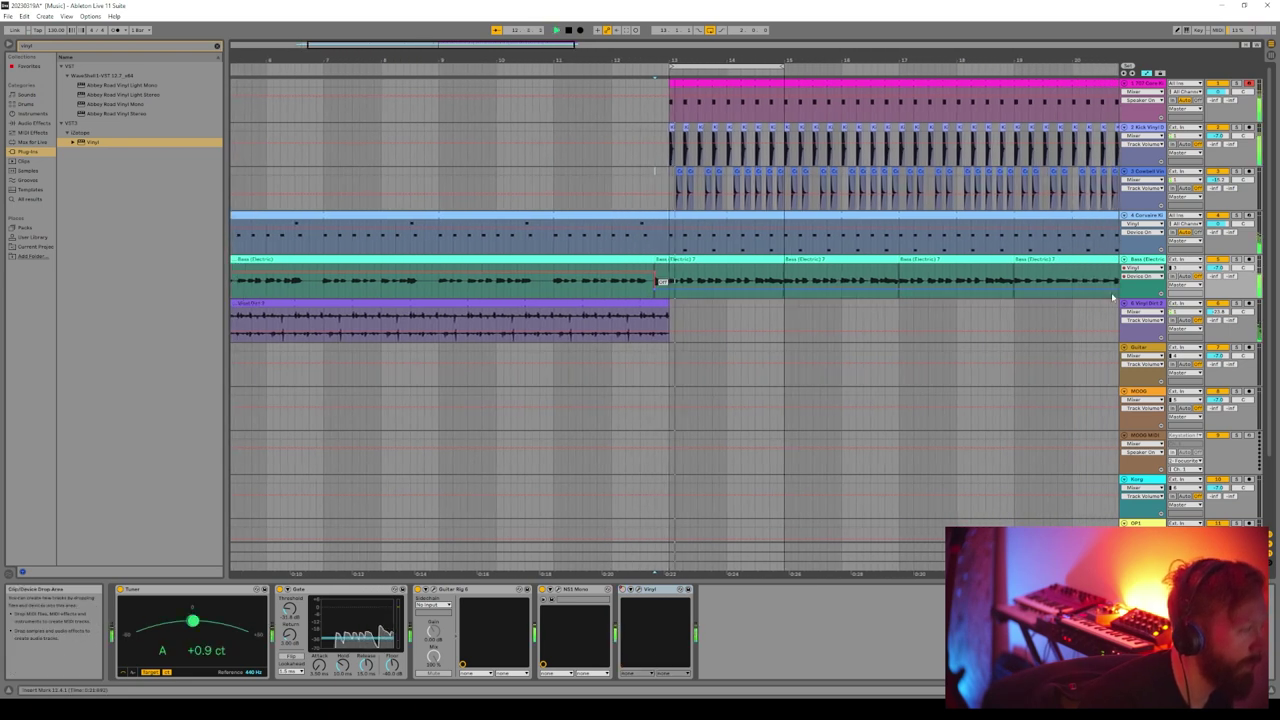
key("space")
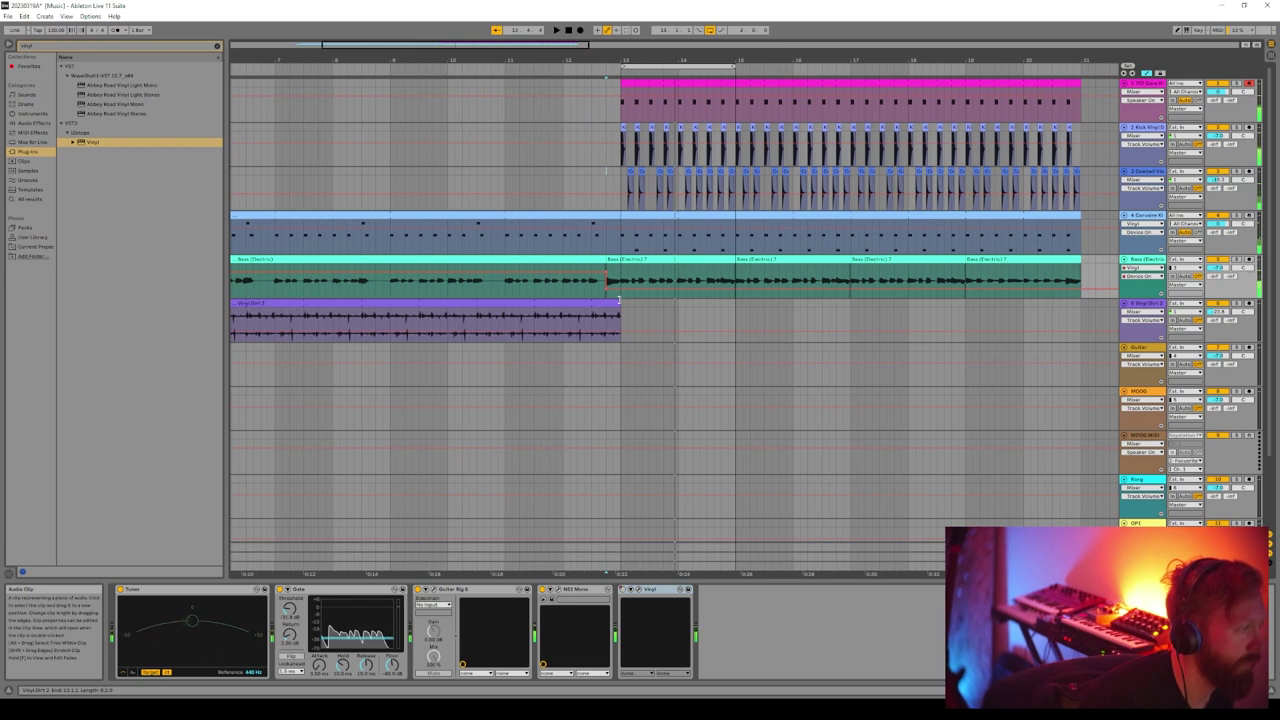
Trim the first Vinyl Dirt 2 clip to end at bar 12.4 and remove the first half beat of the clip starting at bar 13
left_click_drag(619, 298, 606, 299)
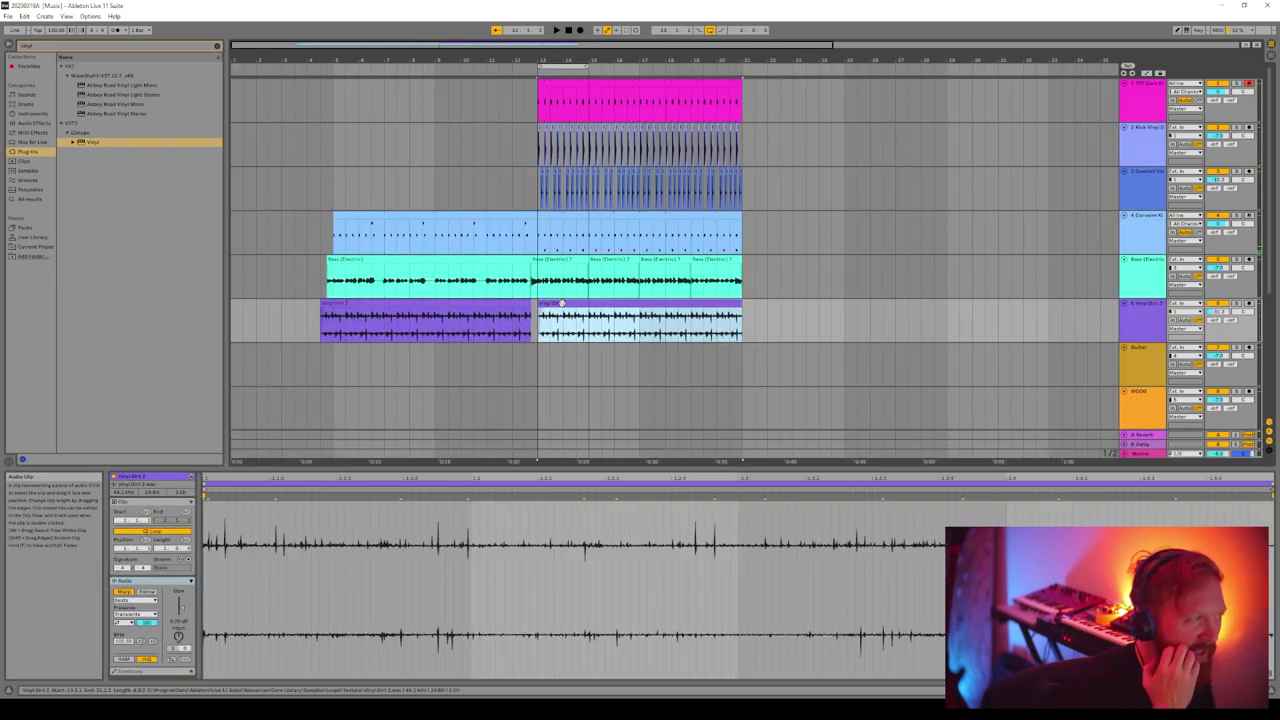
scroll(562, 303, "up", 4)
scroll(562, 303, "down", 1)
left_click(512, 330)
left_click_drag(513, 330, 507, 332)
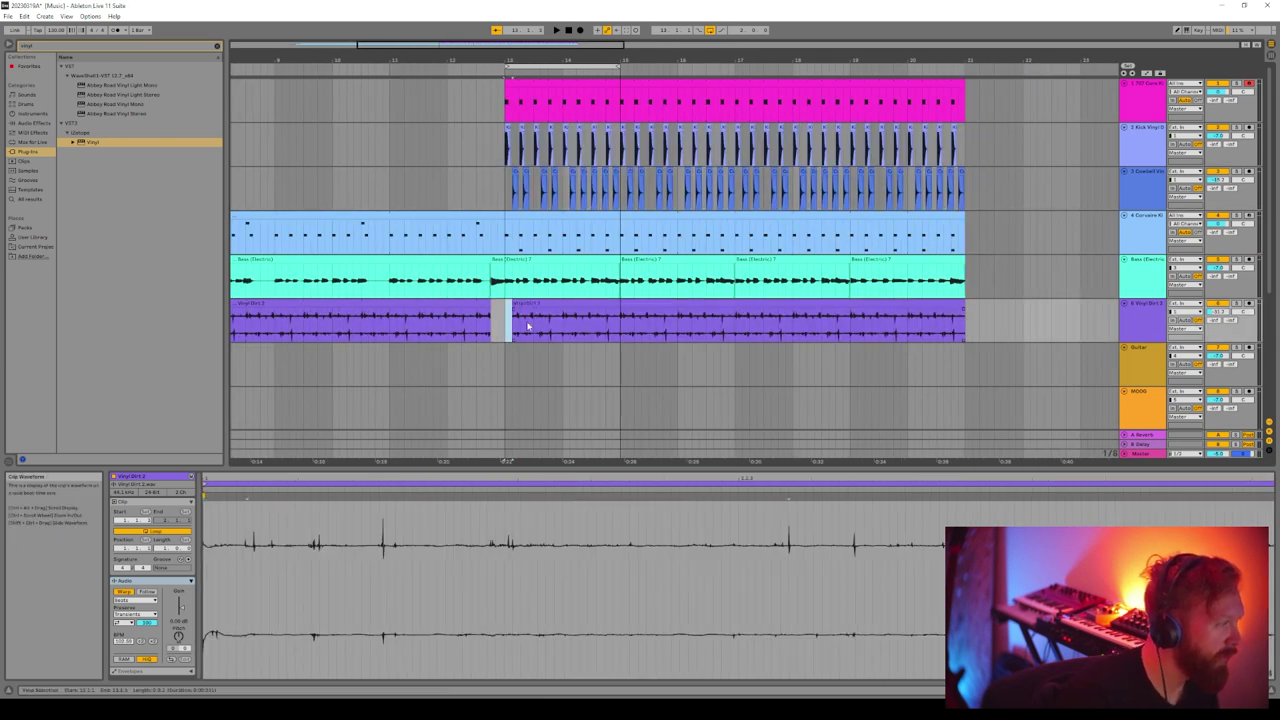
Cut gaps into the Vinyl Dirt 2 clip across bar 13, leaving short segments that start on the cowbell hits
scroll(528, 325, "up", 3)
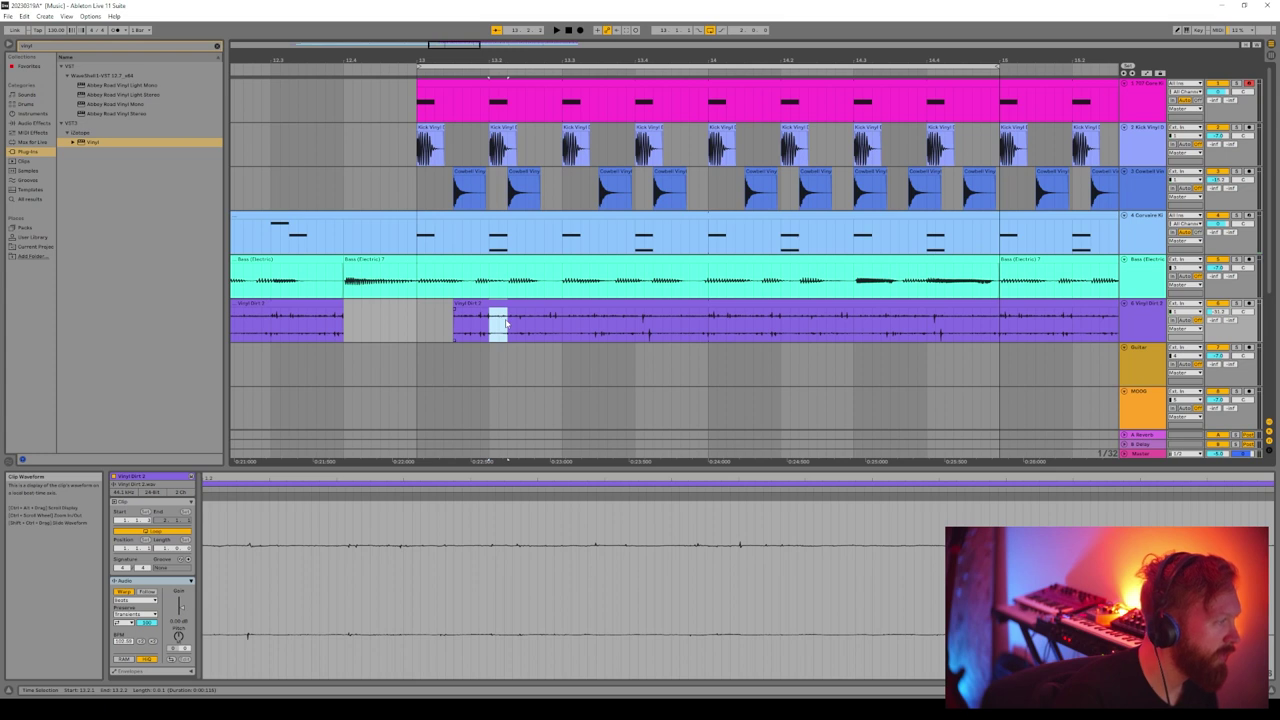
key("Delete")
left_click_drag(545, 322, 653, 325)
key("Delete")
key("Delete")
left_click(648, 333)
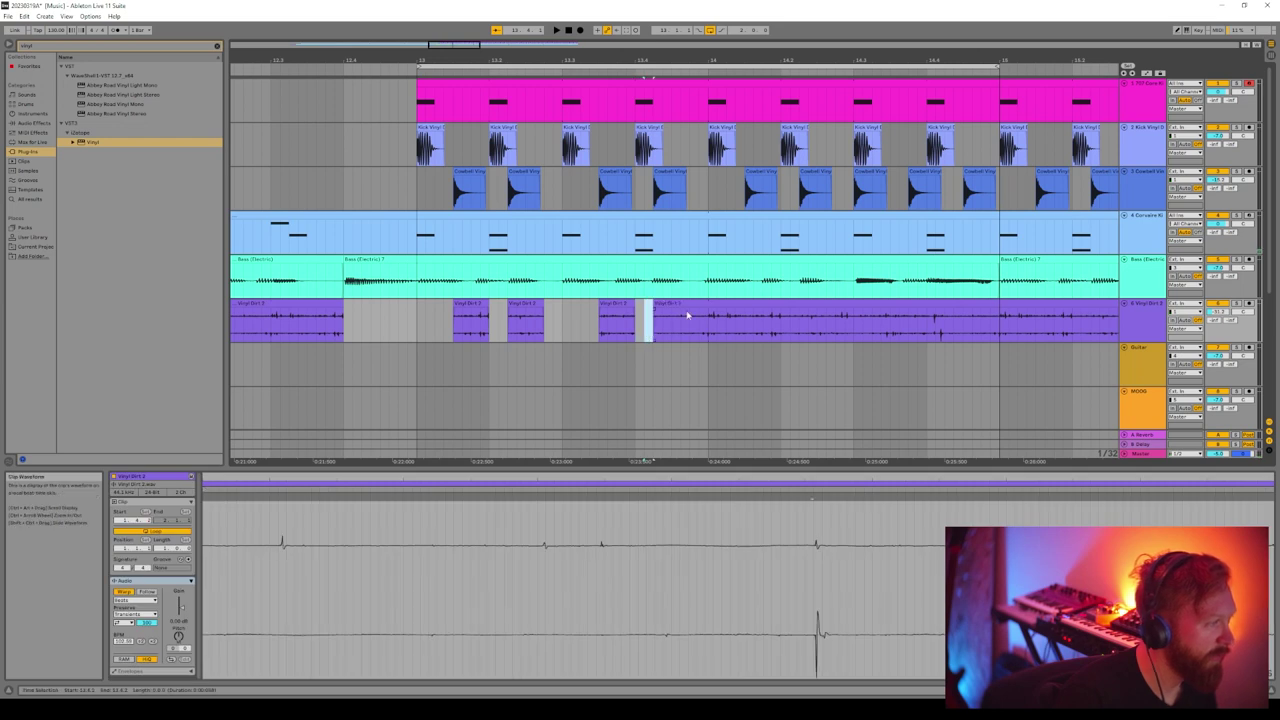
key("Delete")
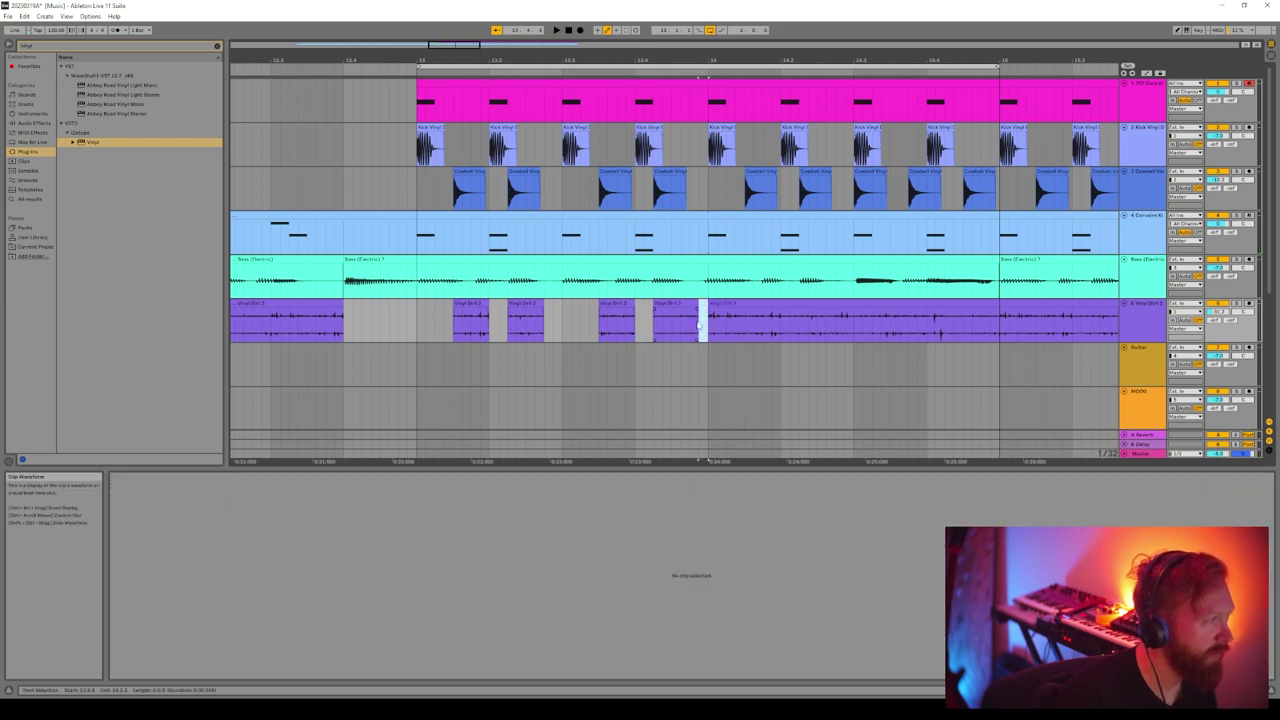
Play back the chopped vinyl dirt and delete the remaining Vinyl Dirt 2 clip from bar 14 onwards
scroll(397, 108, "right", 5)
key("space")
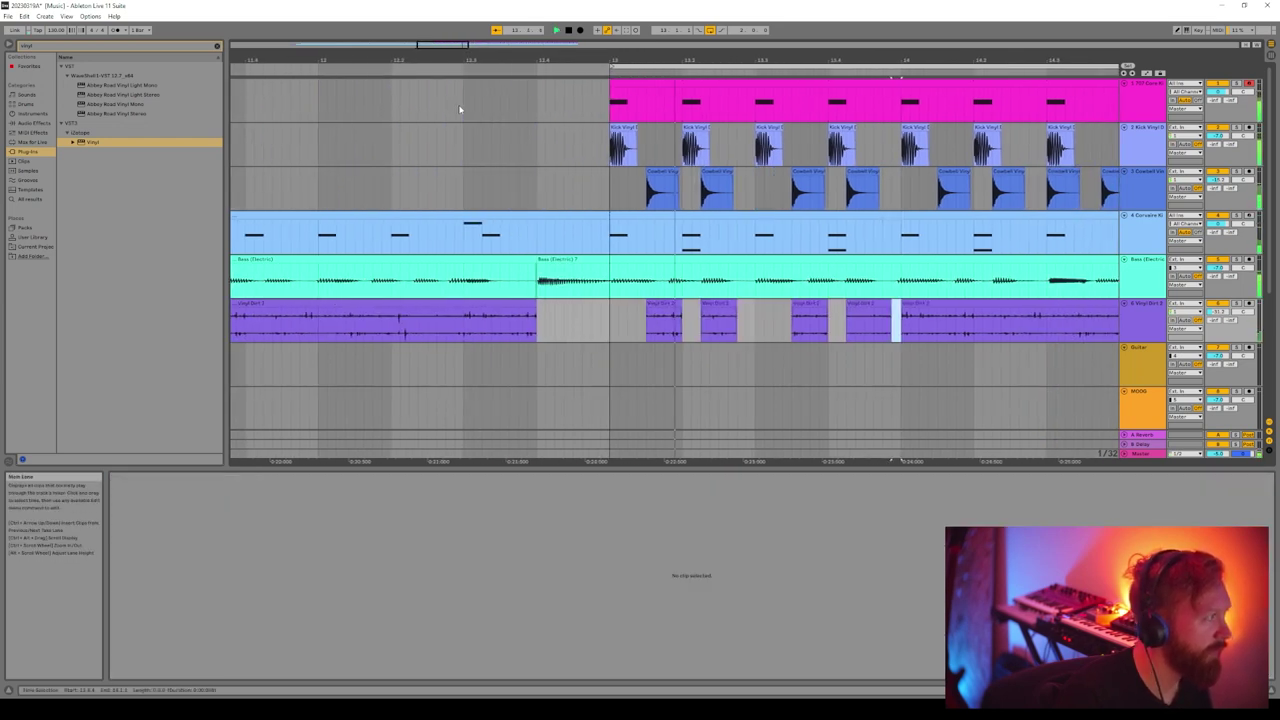
left_click(677, 303)
key("Delete")
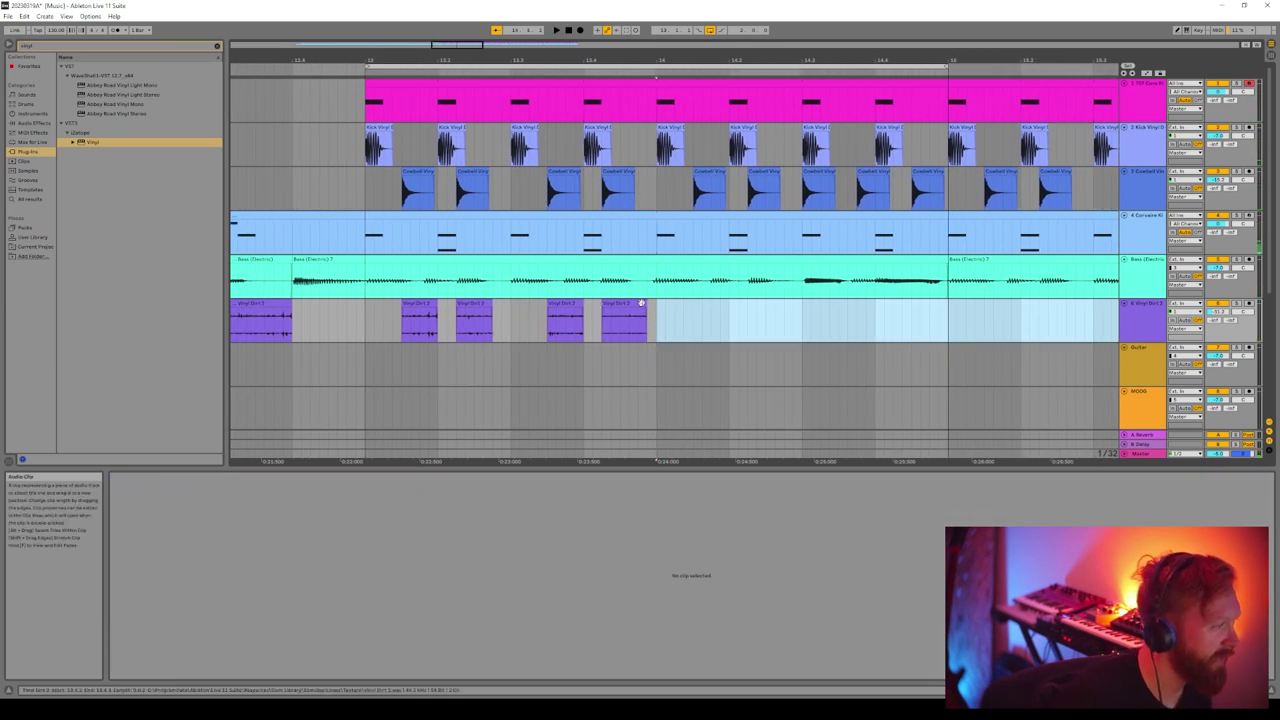
Repeat the one-bar chopped vinyl dirt pattern from bar 13 along its track until it reaches bar 21
left_click_drag(605, 333, 736, 330)
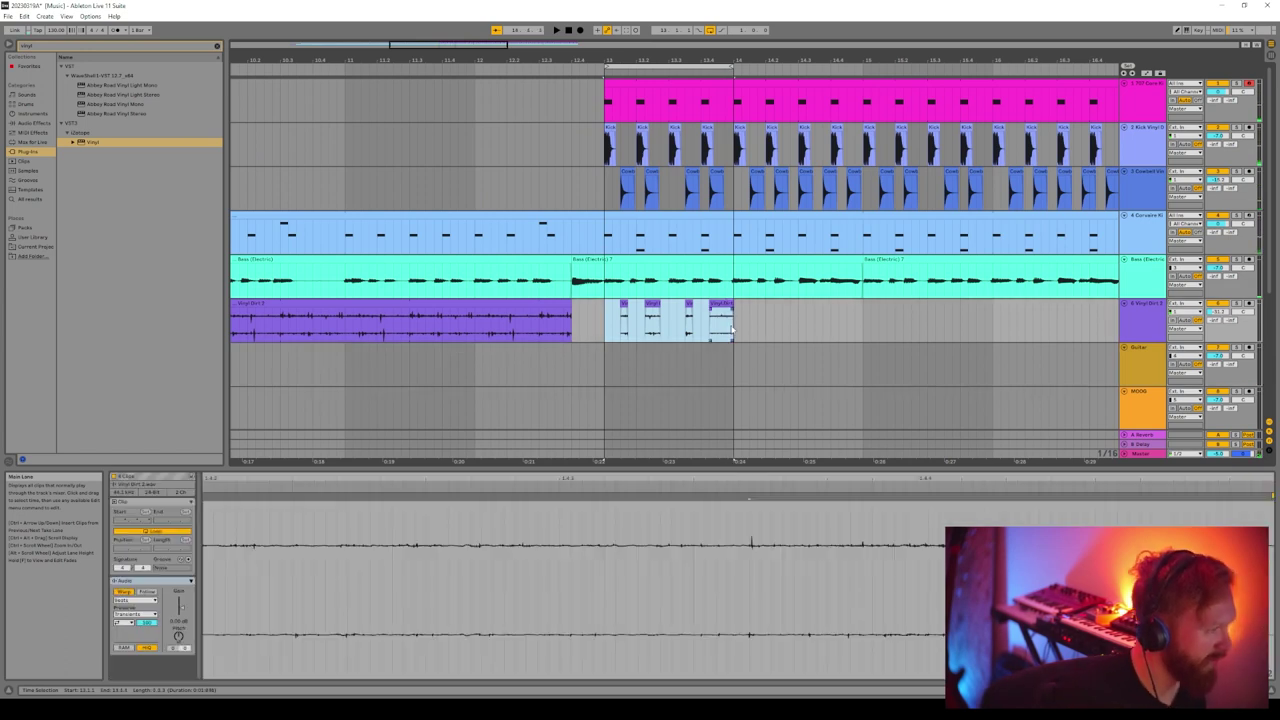
key("ctrl+c")
left_click(736, 329)
key("ctrl+v")
left_click(866, 325)
key("ctrl+d")
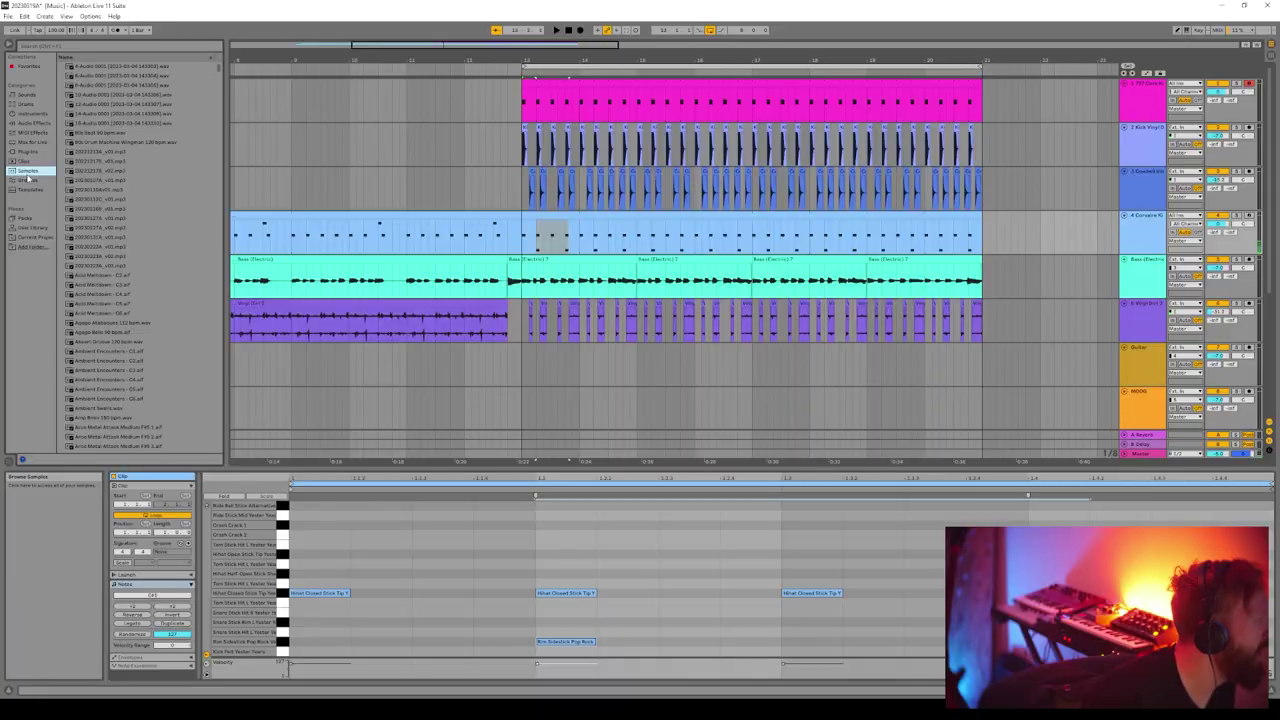
Search the samples for "clap" and audition the rim and hand claps, ending on Hand Clap 505.aif
left_click(79, 46)
type("clap")
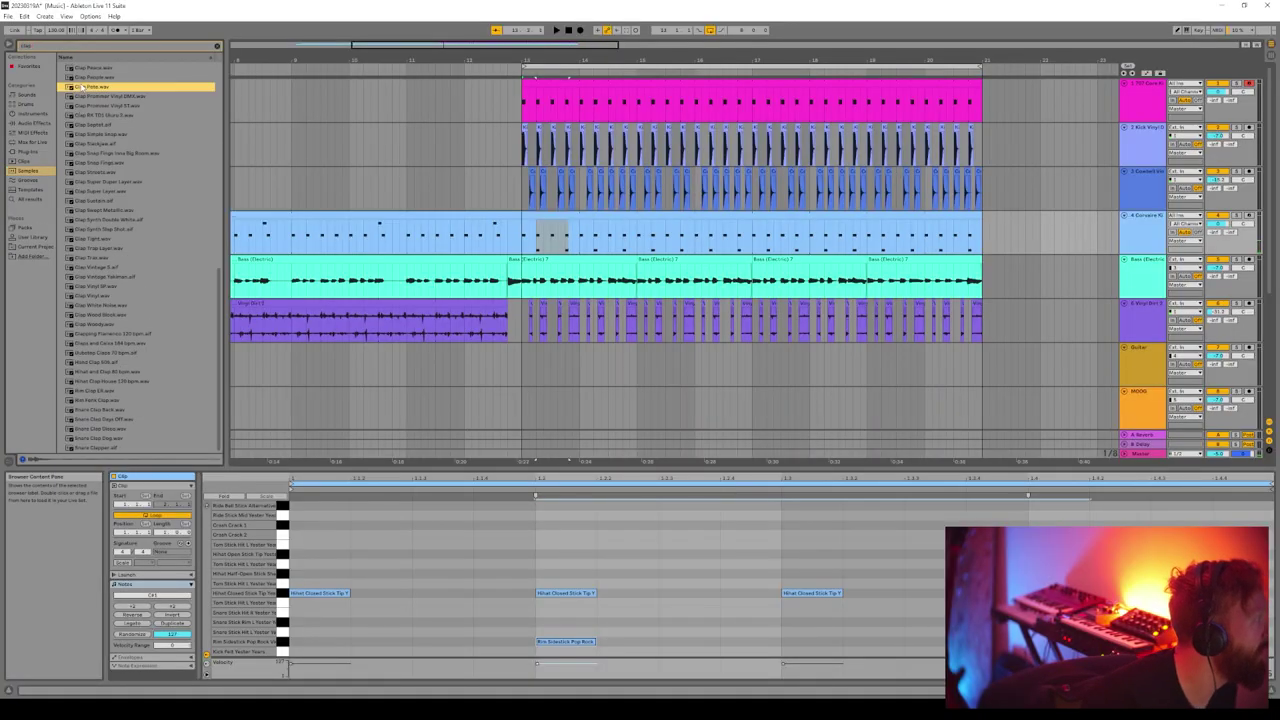
left_click(122, 392)
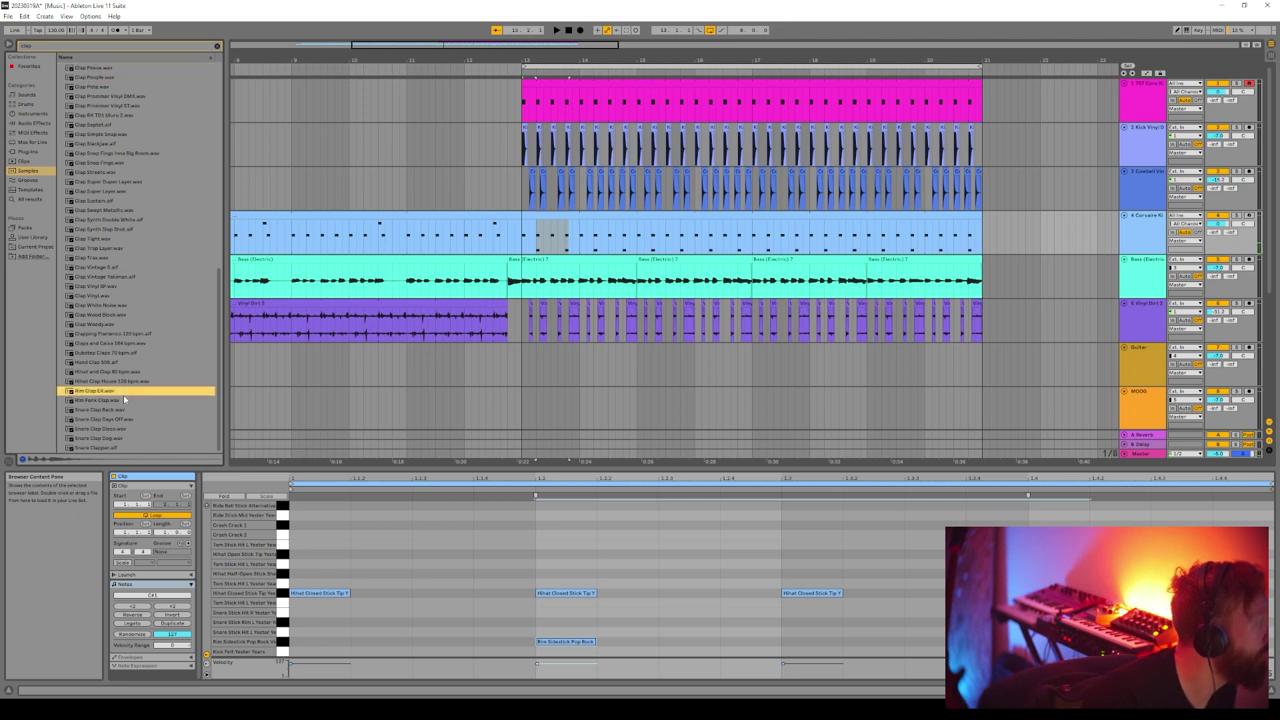
left_click(113, 364)
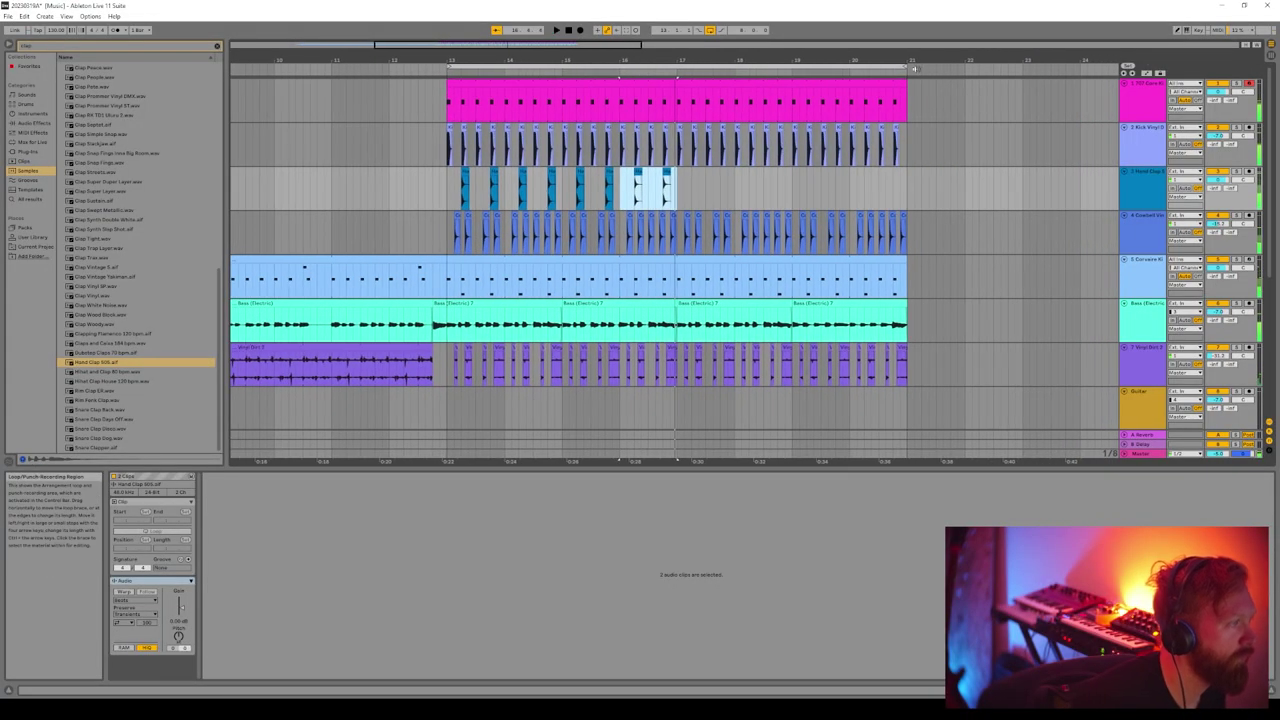
Shorten the arrangement loop to span bars 13 to 17
left_click_drag(903, 63, 677, 75)
right_click(650, 65)
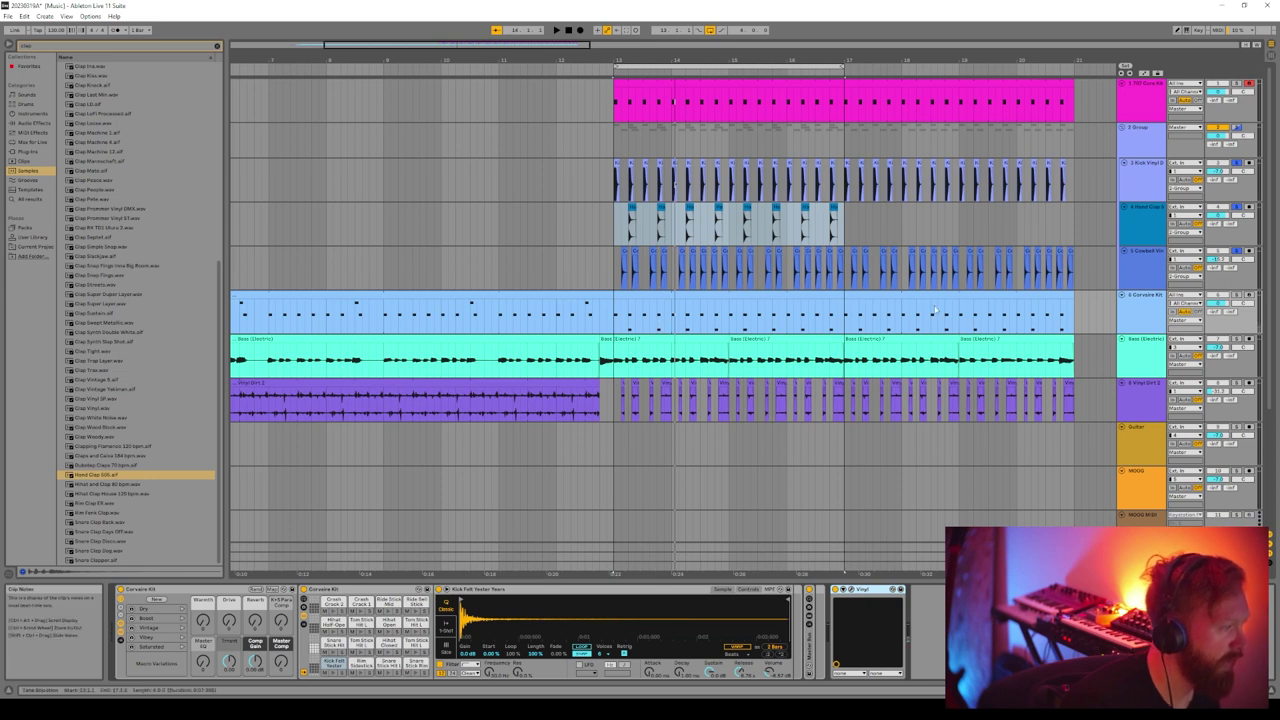
Copy the Vinyl effect from the Corvaire Kit track onto the kick, clap and cowbell group, and play it back
right_click(863, 594)
left_click(876, 608)
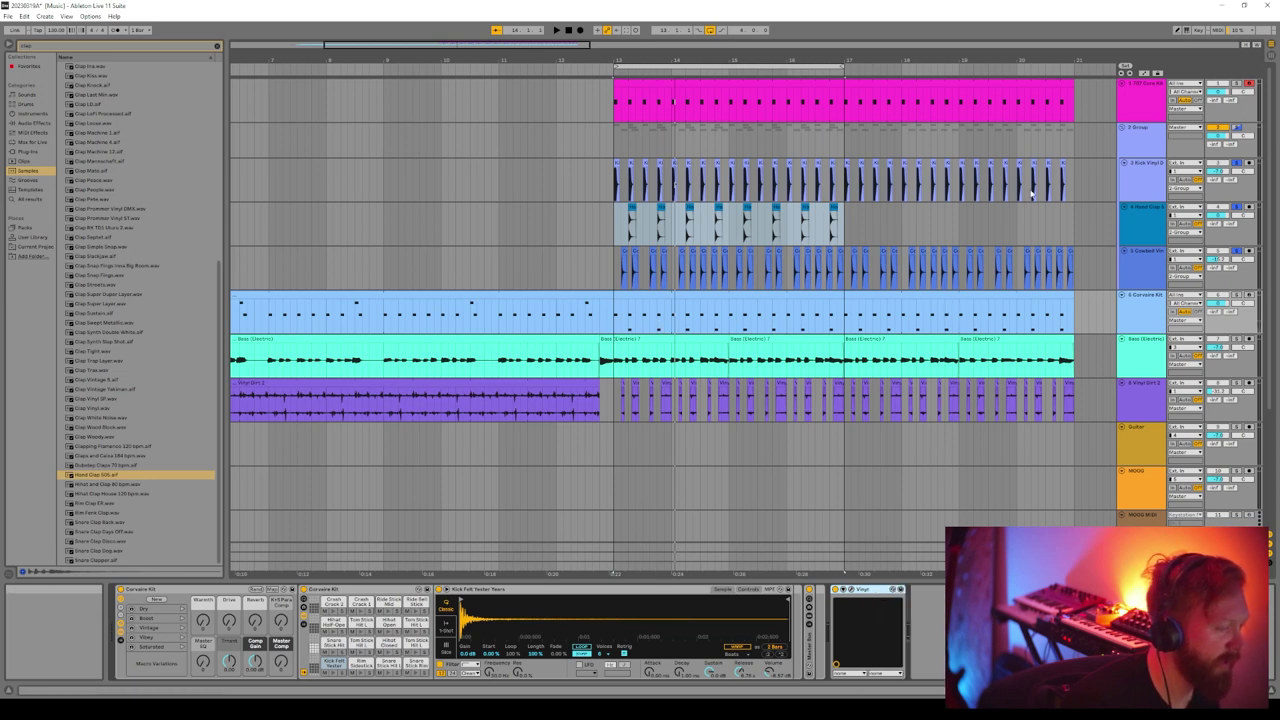
left_click(1147, 152)
right_click(384, 628)
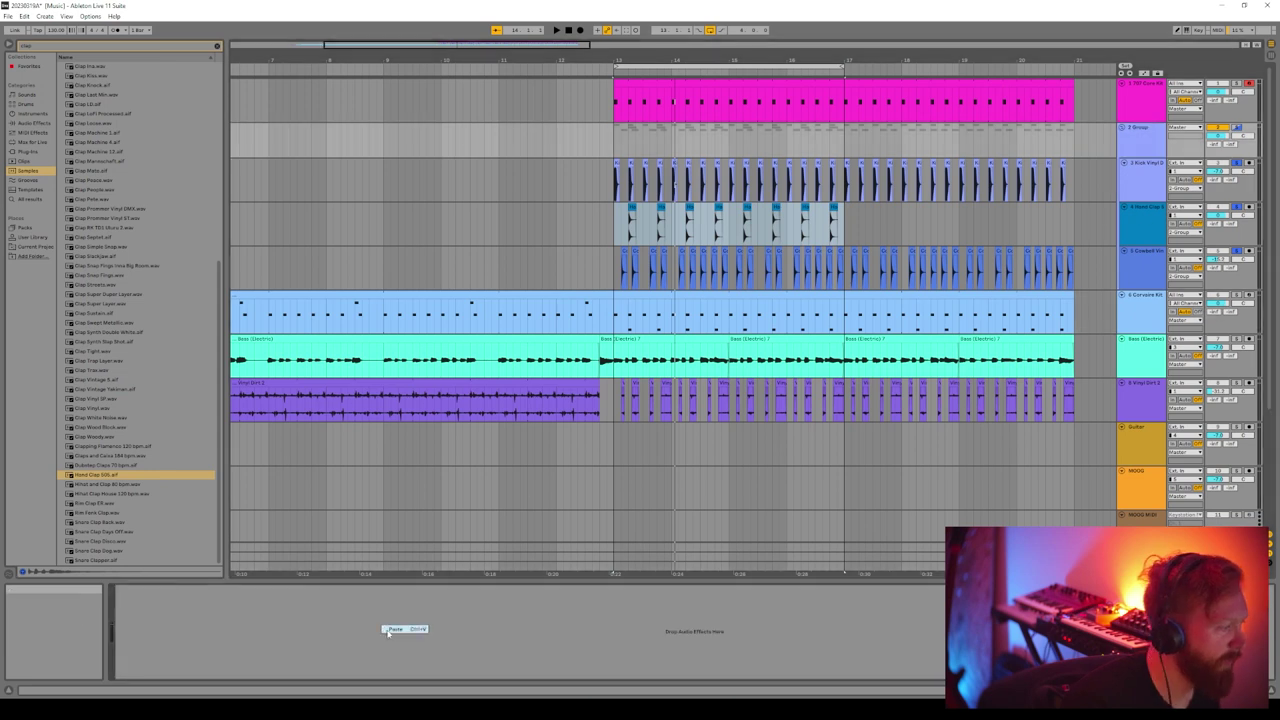
left_click(575, 385)
key("space")
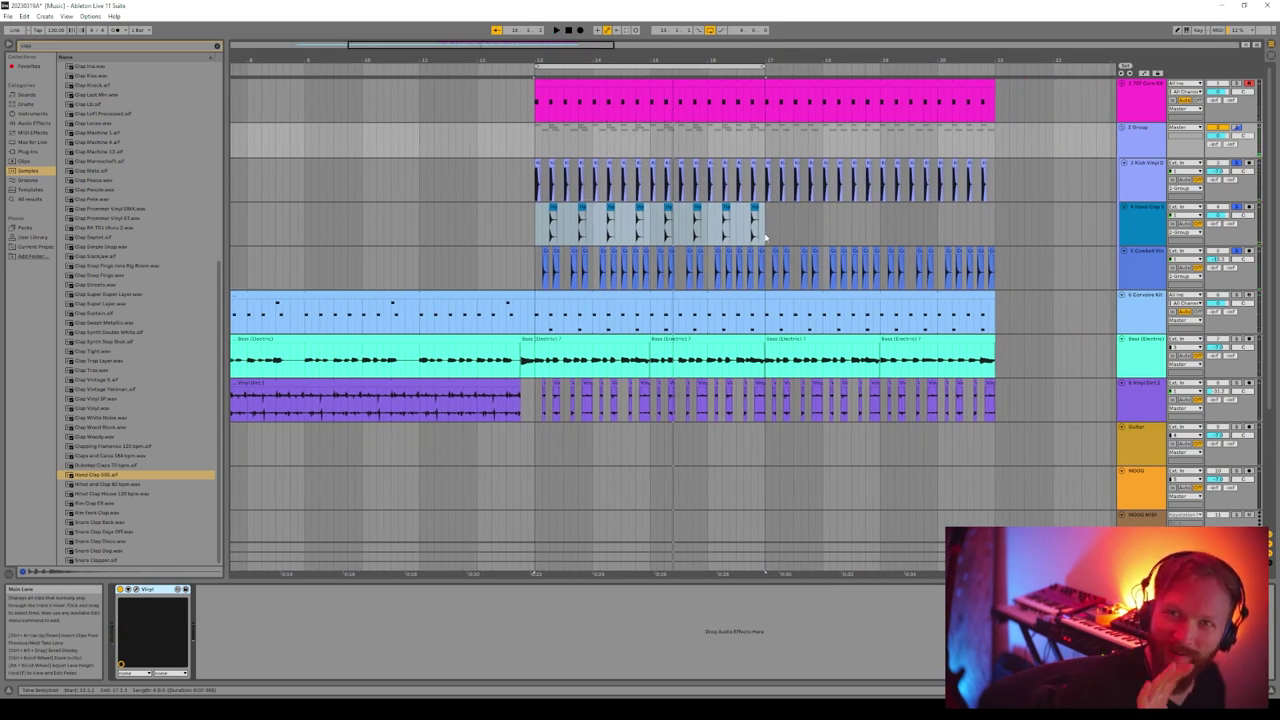
Duplicate the hand clap pattern from bars 13–17 into bars 17–21
left_click_drag(535, 226, 768, 240)
key("ctrl+d")
Clear the browser search, find Echo under the Delay & Loop audio effects and add it to the drum group
left_click(33, 95)
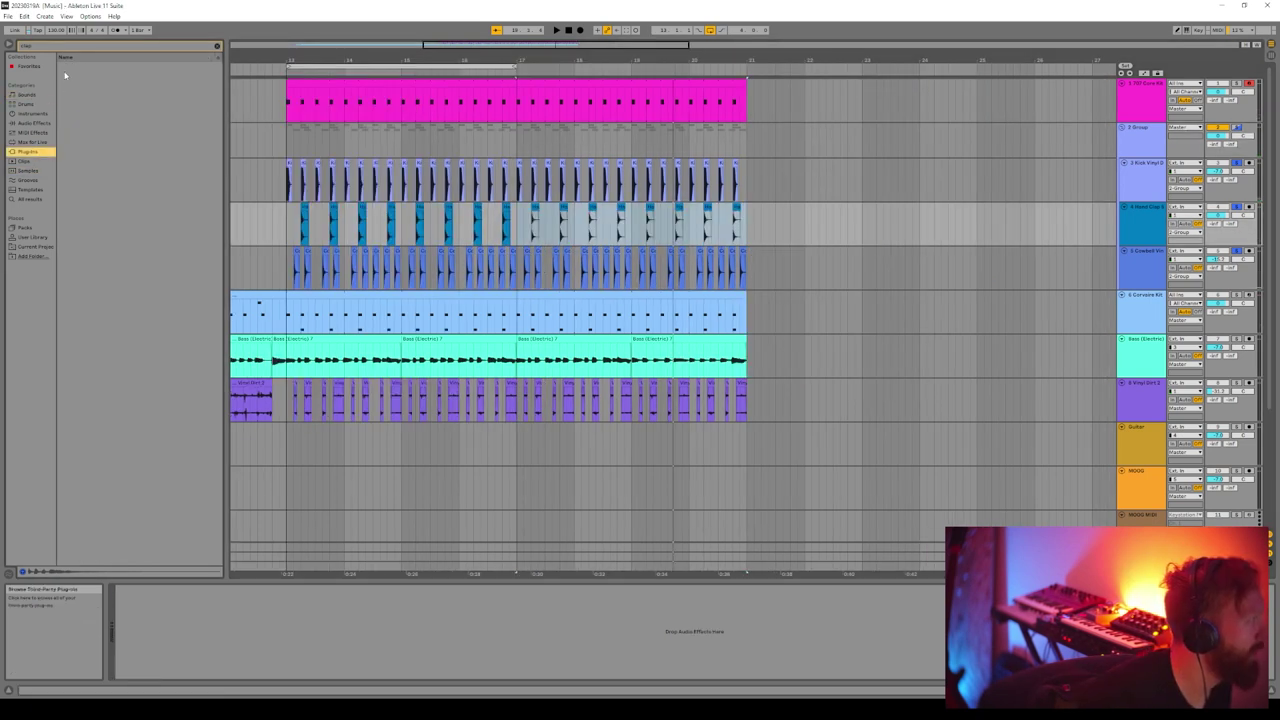
left_click(217, 47)
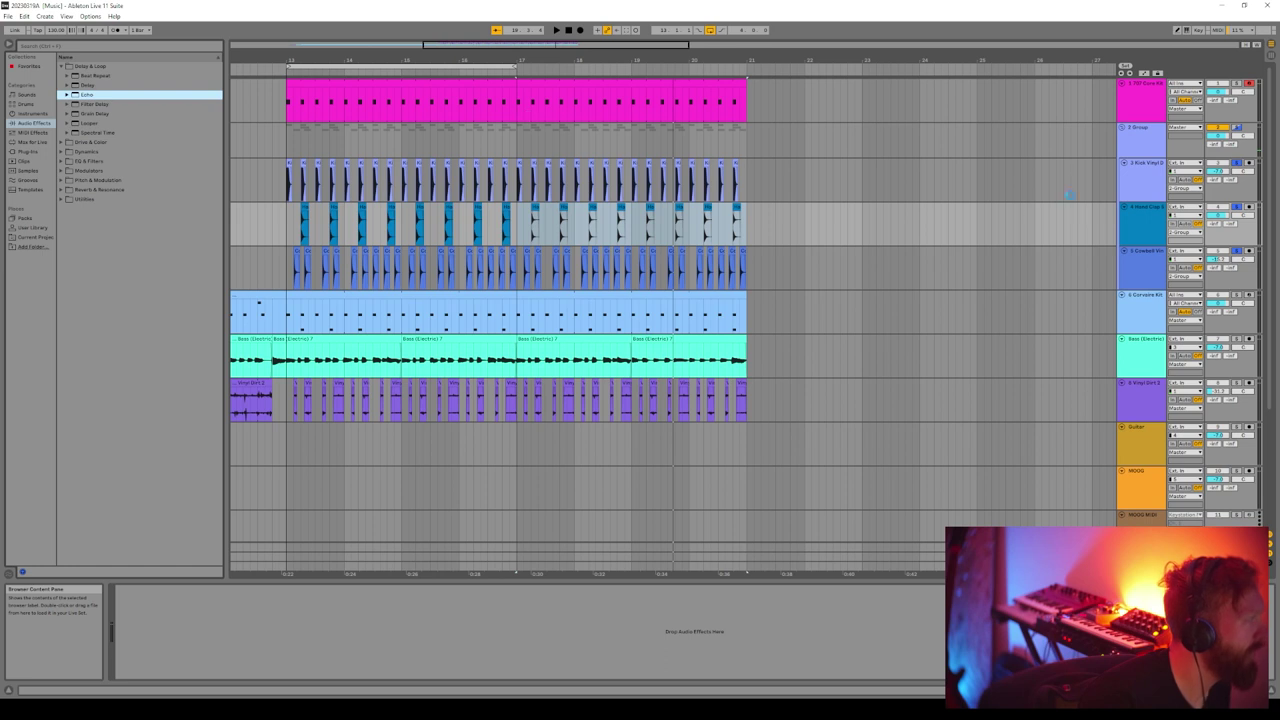
left_click_drag(1070, 195, 1134, 211)
left_click(1138, 144)
double_click(88, 95)
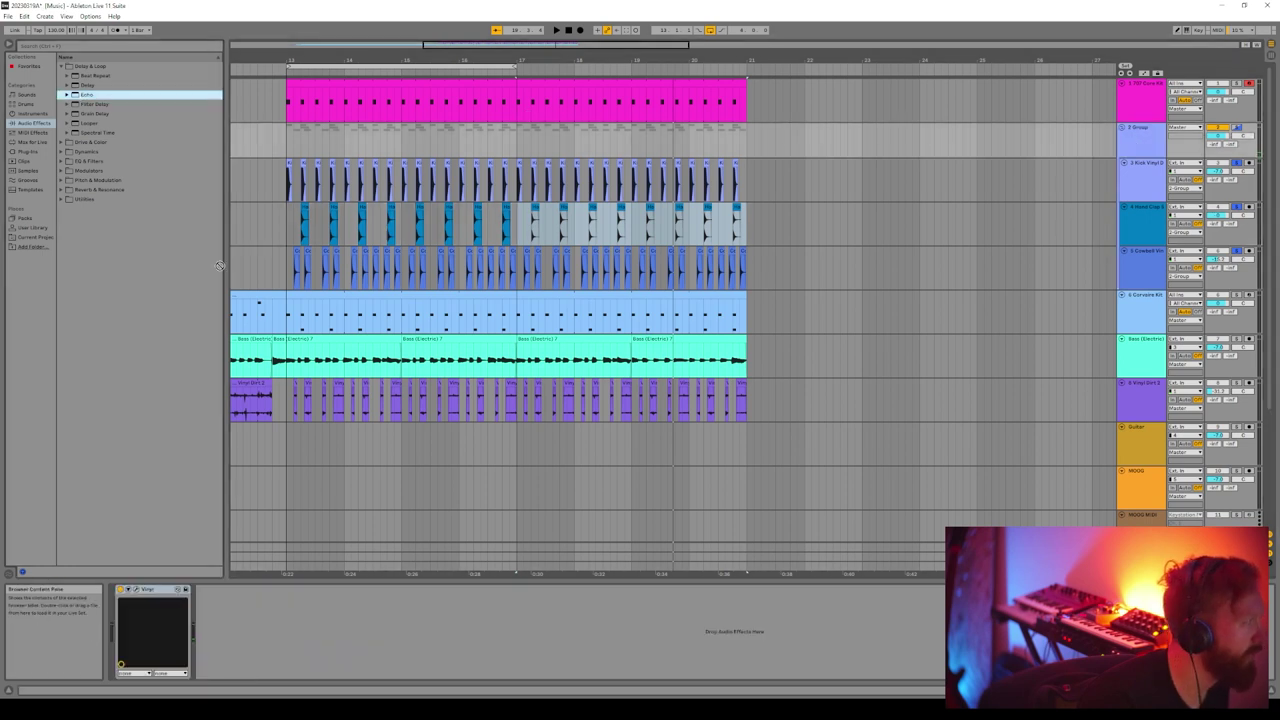
Play back the drum group through the new Echo effect and set the Echo to Ping Pong mode
key("space")
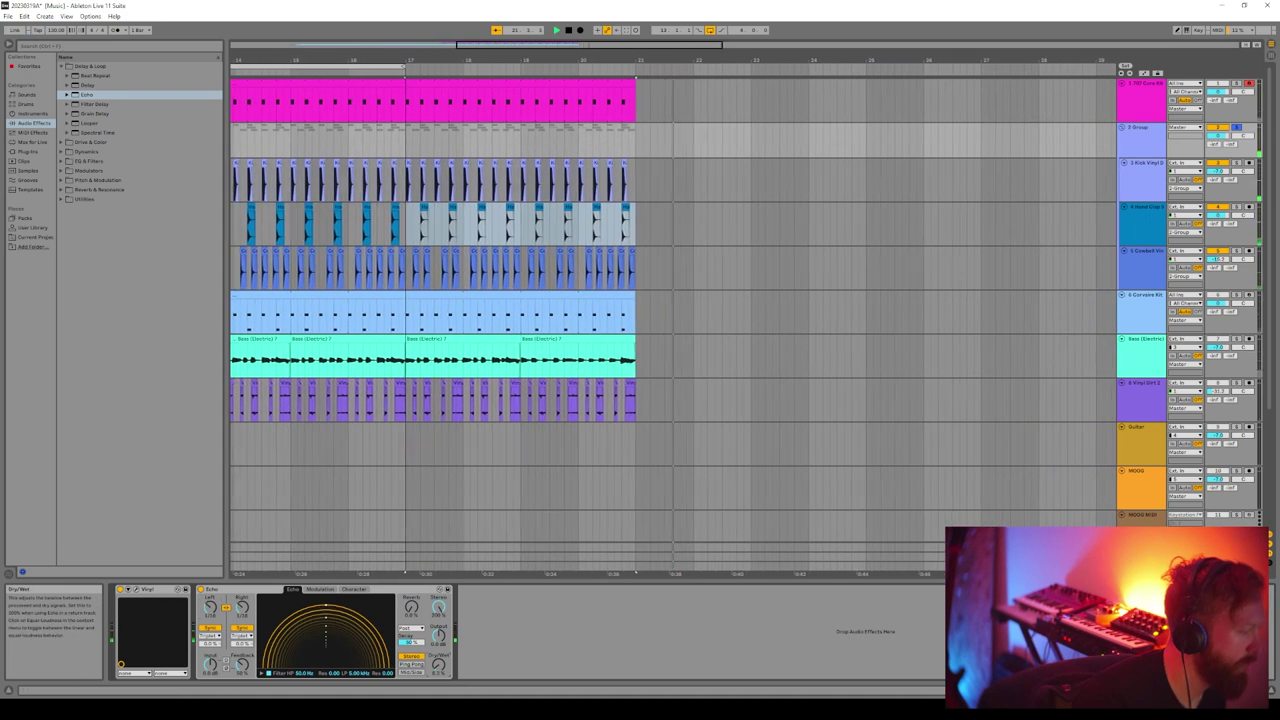
key("space")
key("space")
right_click(466, 69)
right_click(474, 71)
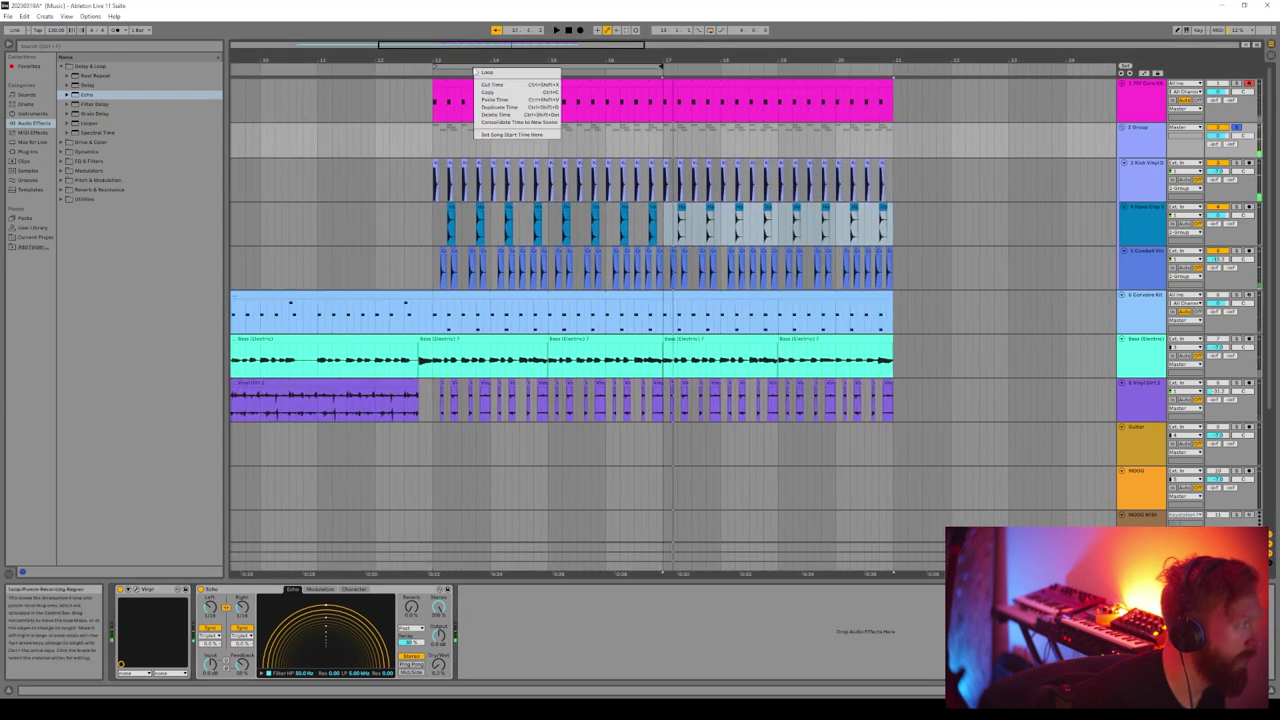
left_click(412, 72)
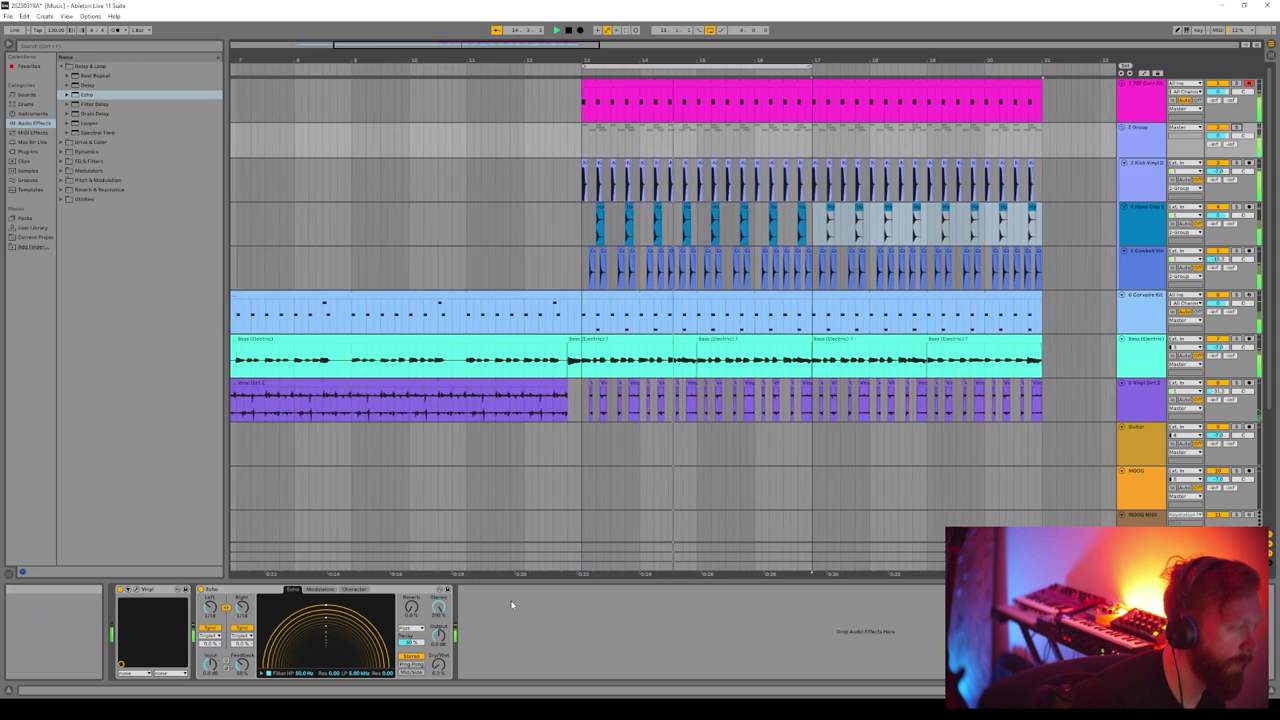
left_click(415, 665)
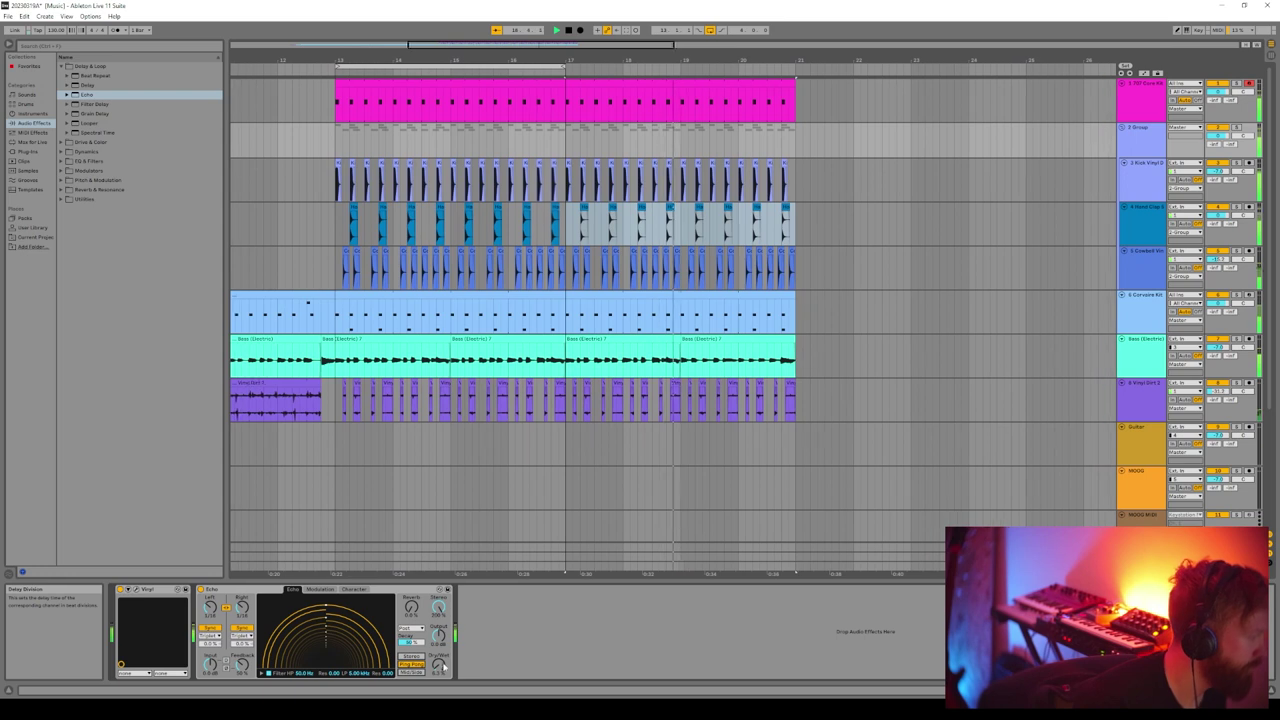
Add a Glue Compressor to the Bass (Electric) track, sidechained from 1-707 Core Kit, and save the Live Set
left_click(867, 266)
left_click(1154, 365)
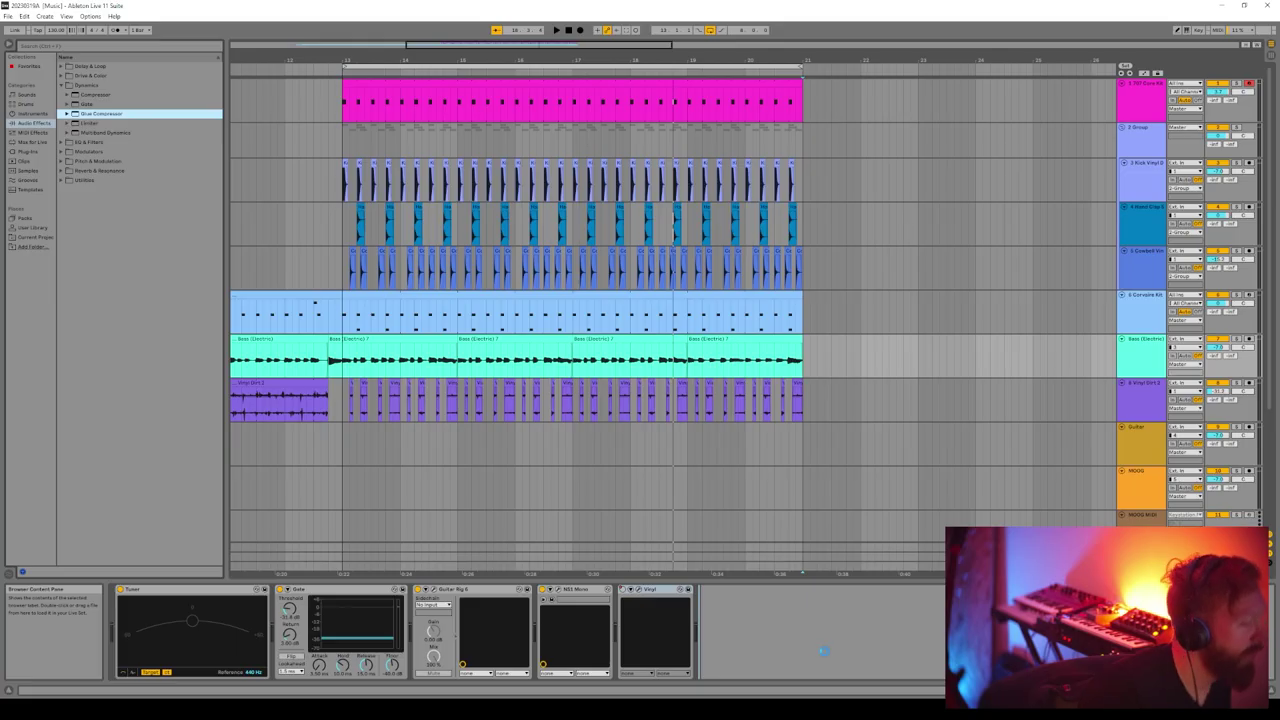
left_click_drag(823, 651, 763, 620)
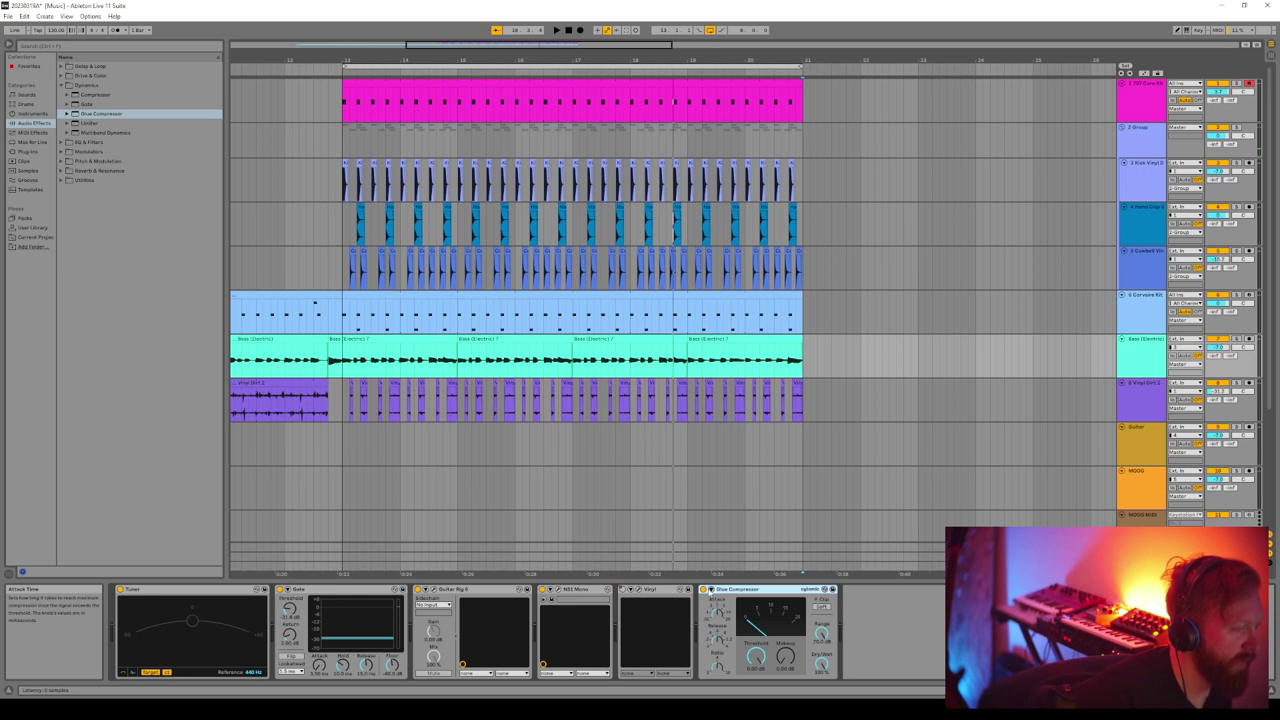
left_click(710, 589)
left_click(725, 613)
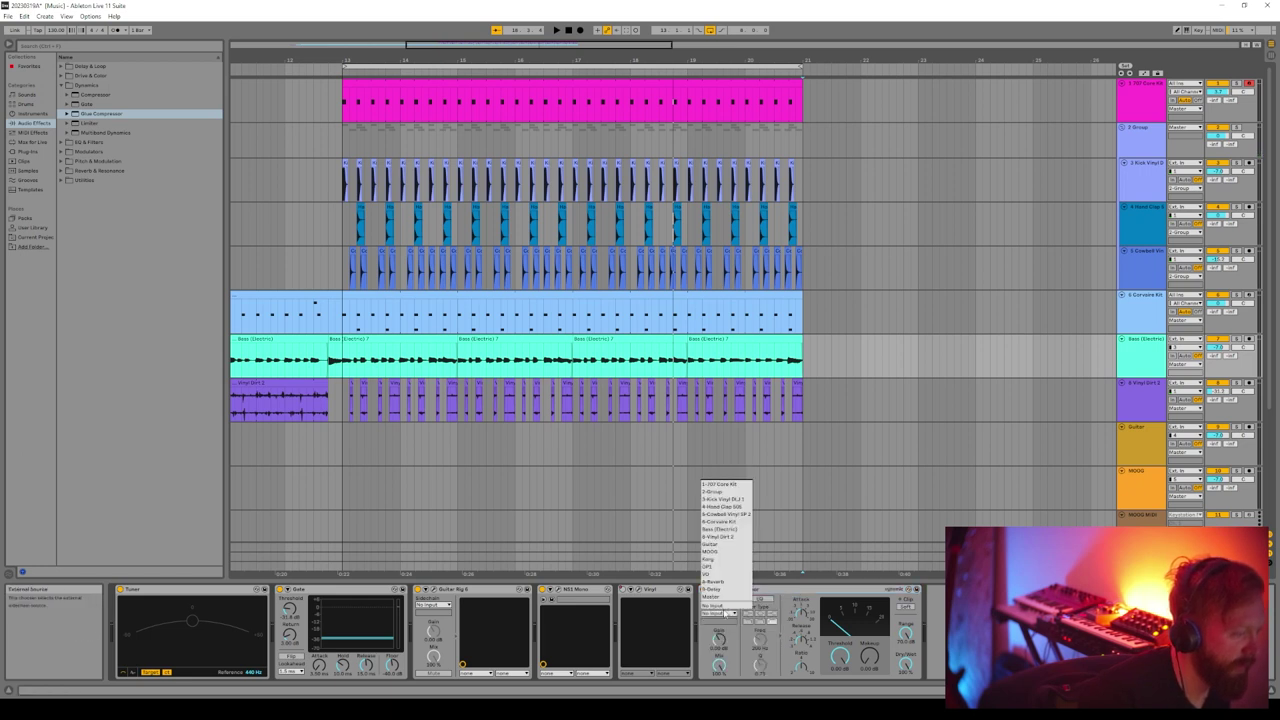
left_click(732, 491)
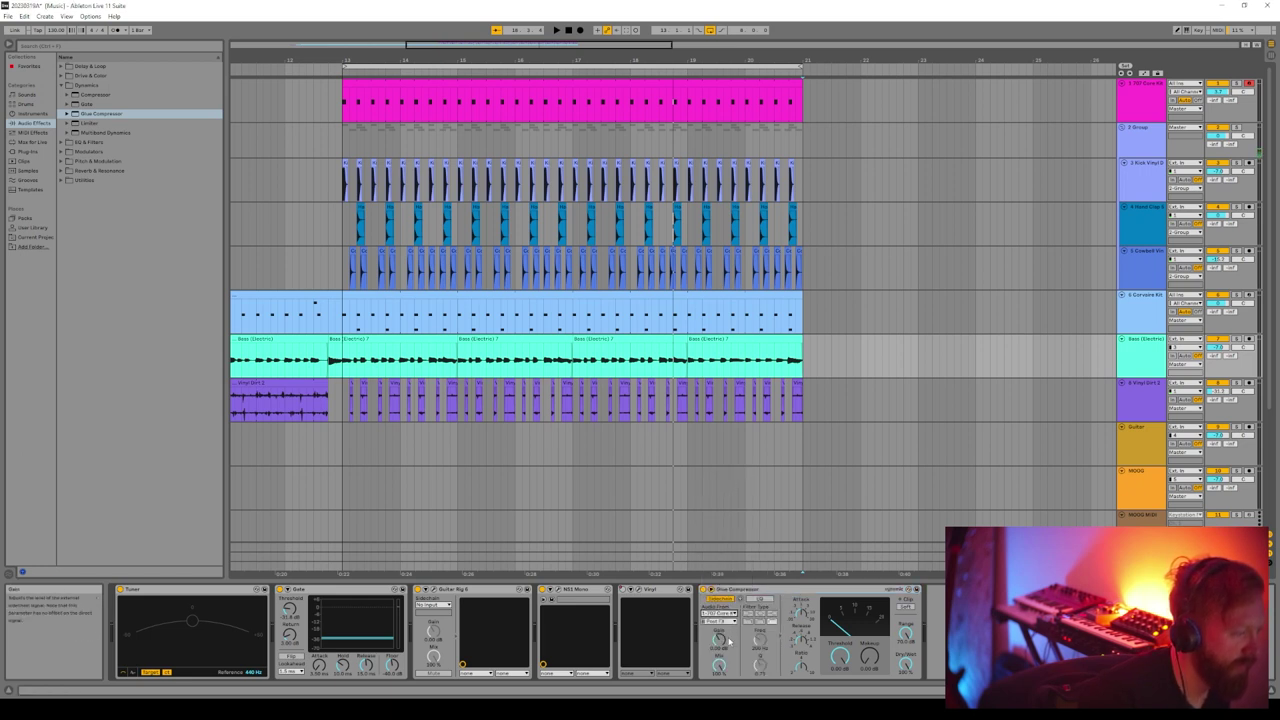
scroll(530, 173, "right", 3)
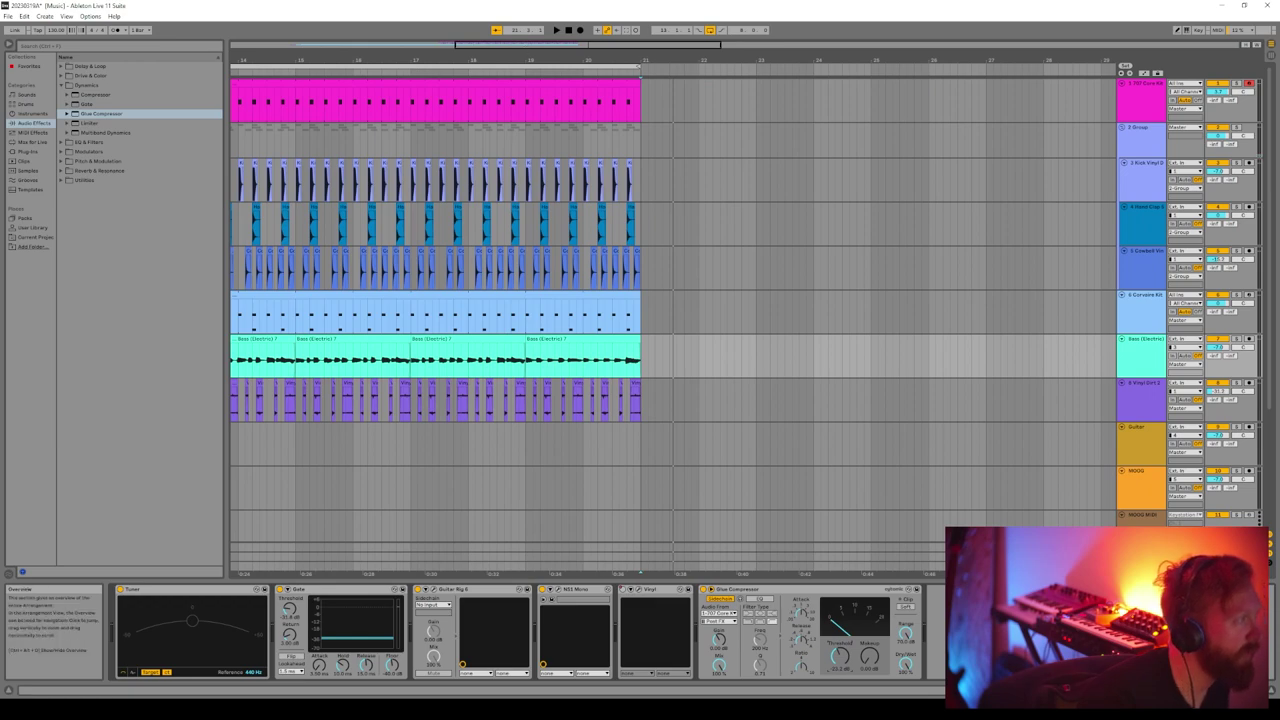
scroll(530, 300, "left", 3)
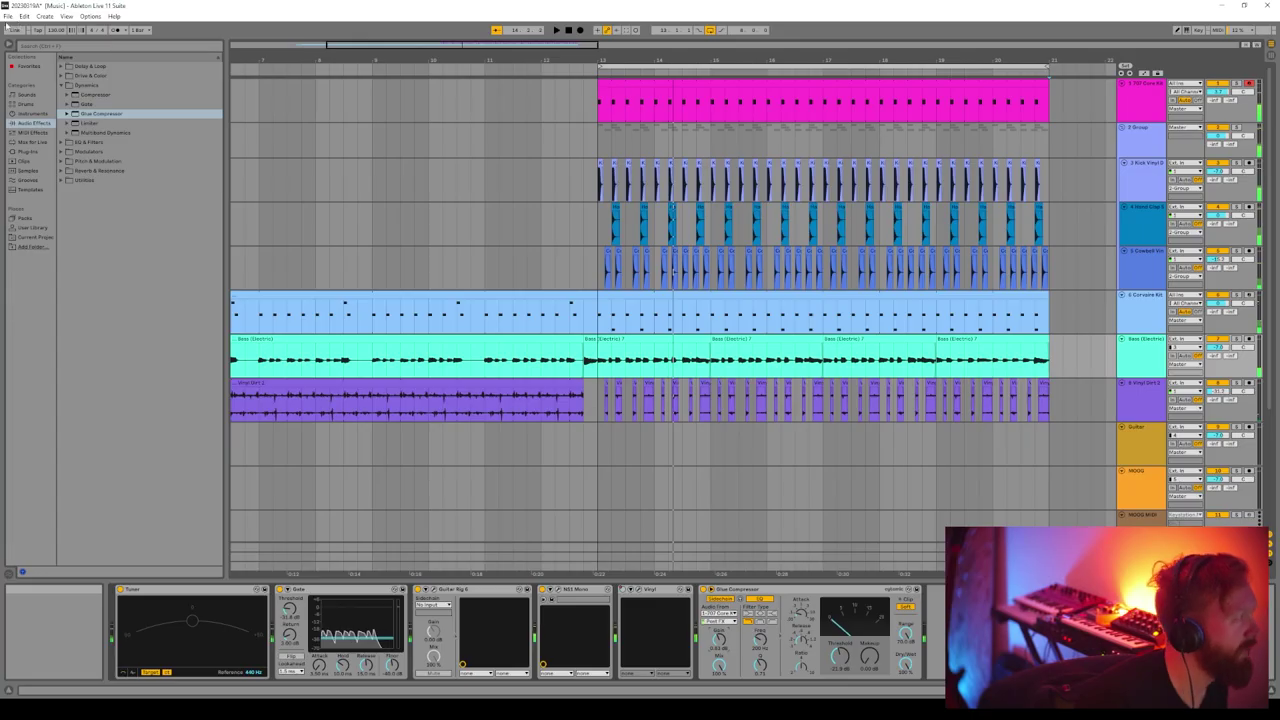
left_click(8, 16)
left_click(40, 104)
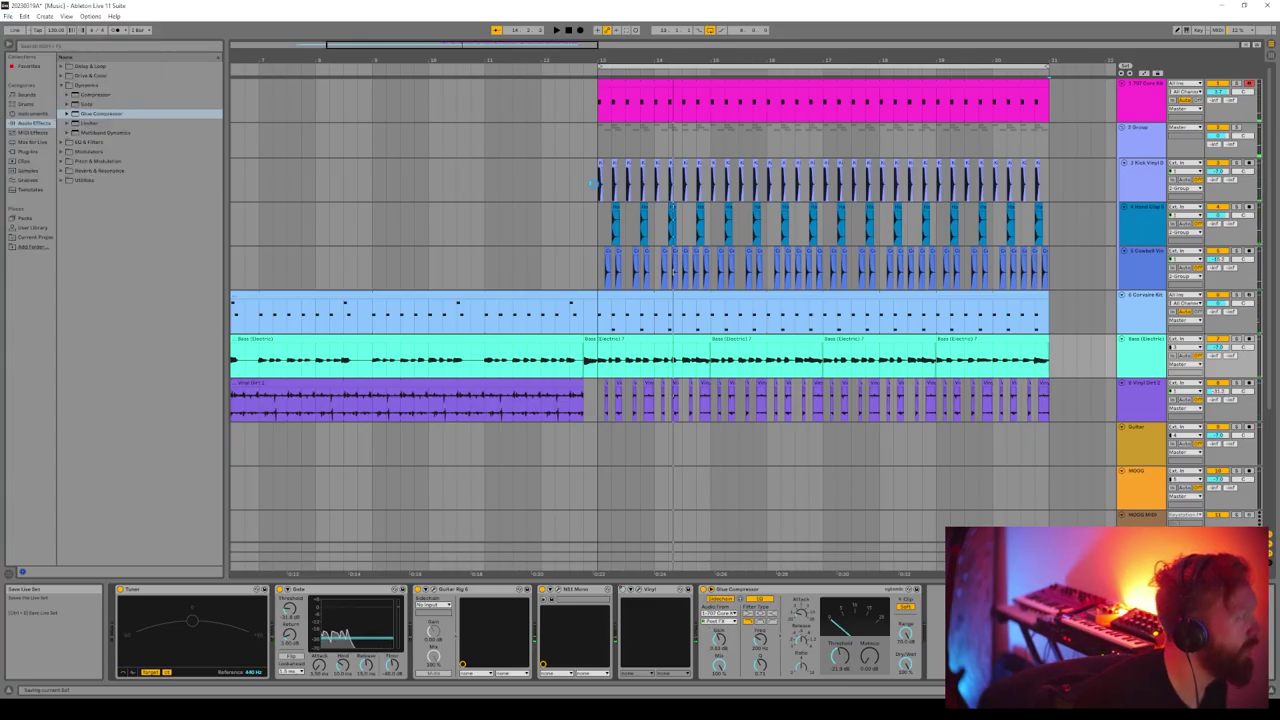
Delete the cowbell clips between bars 13 and 21
left_click_drag(296, 180, 513, 180)
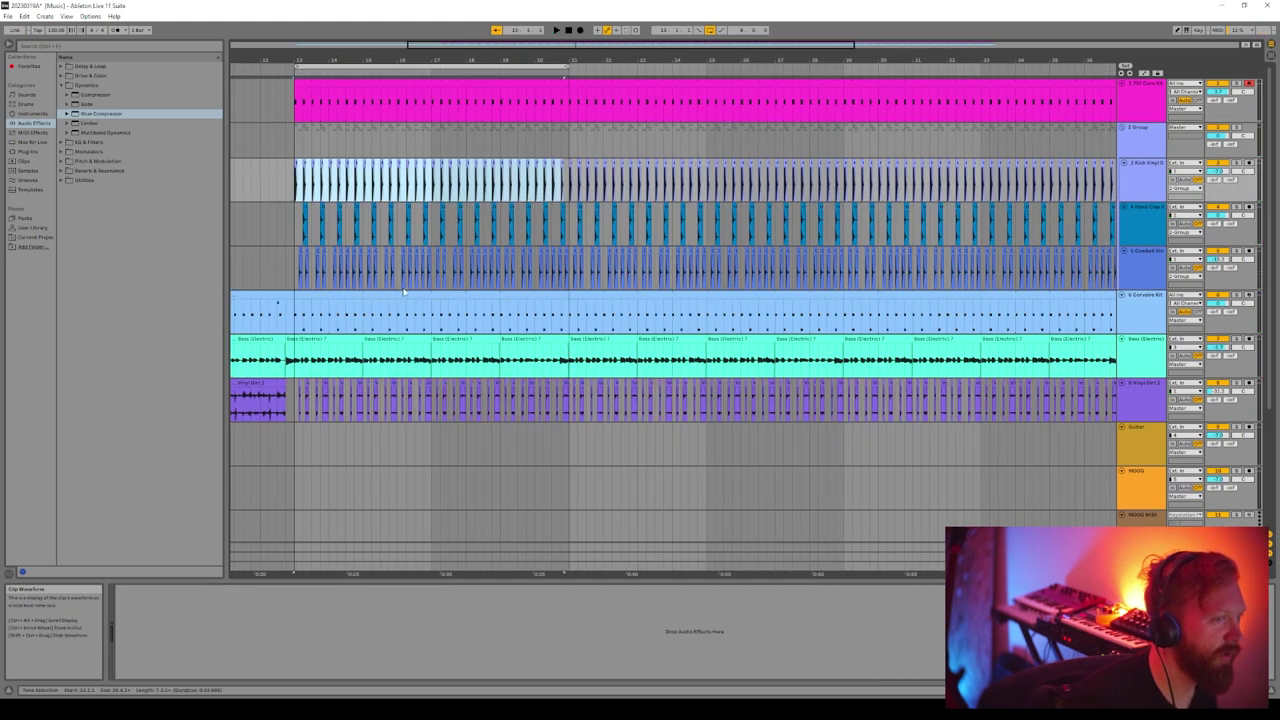
left_click_drag(297, 268, 450, 262)
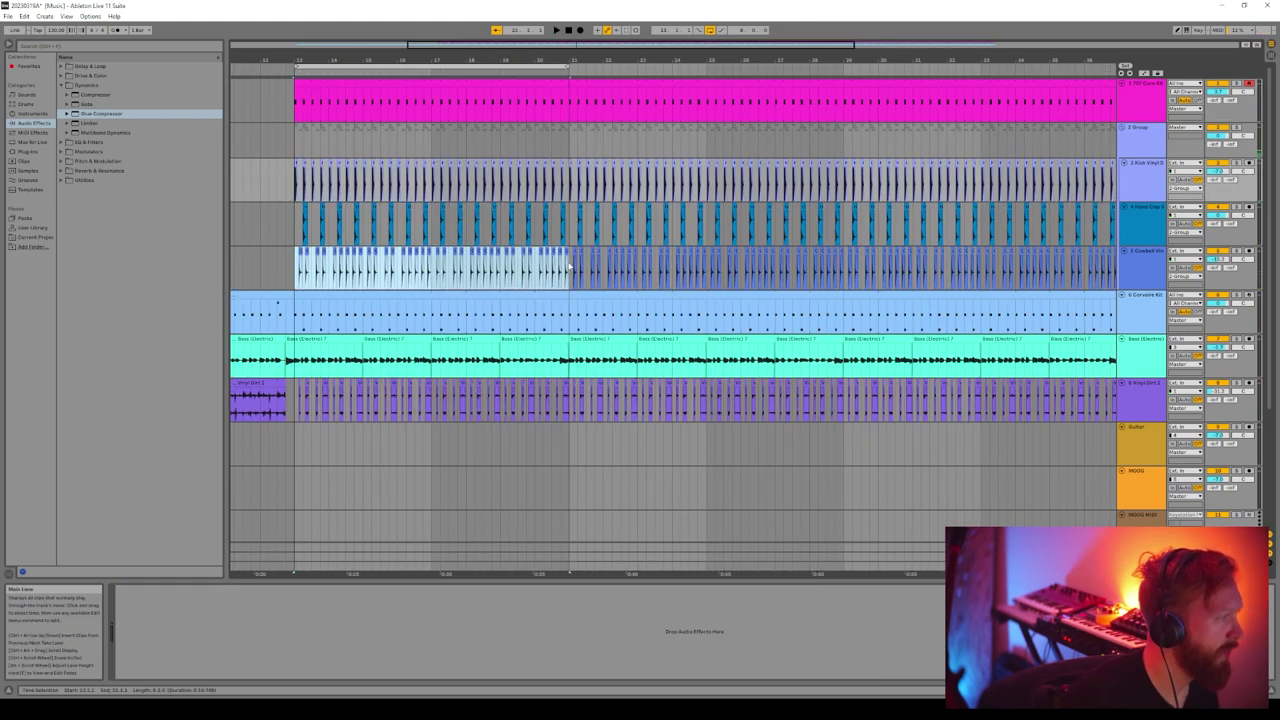
key("Delete")
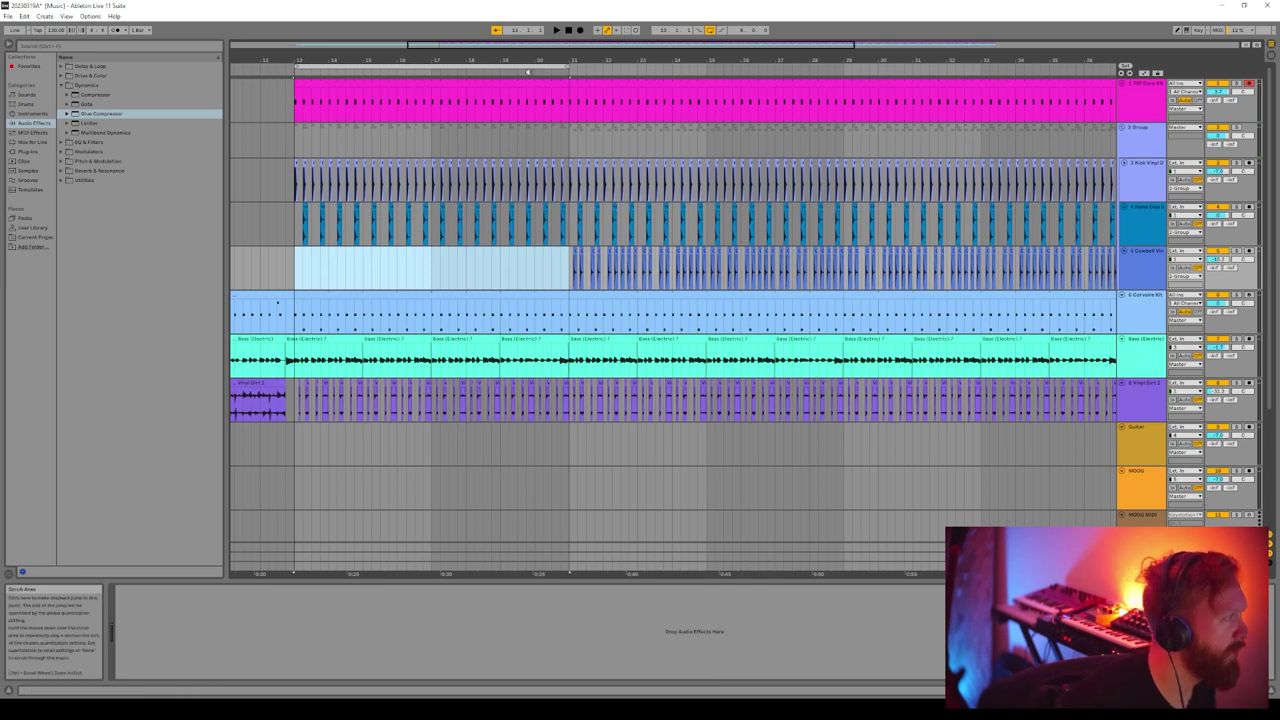
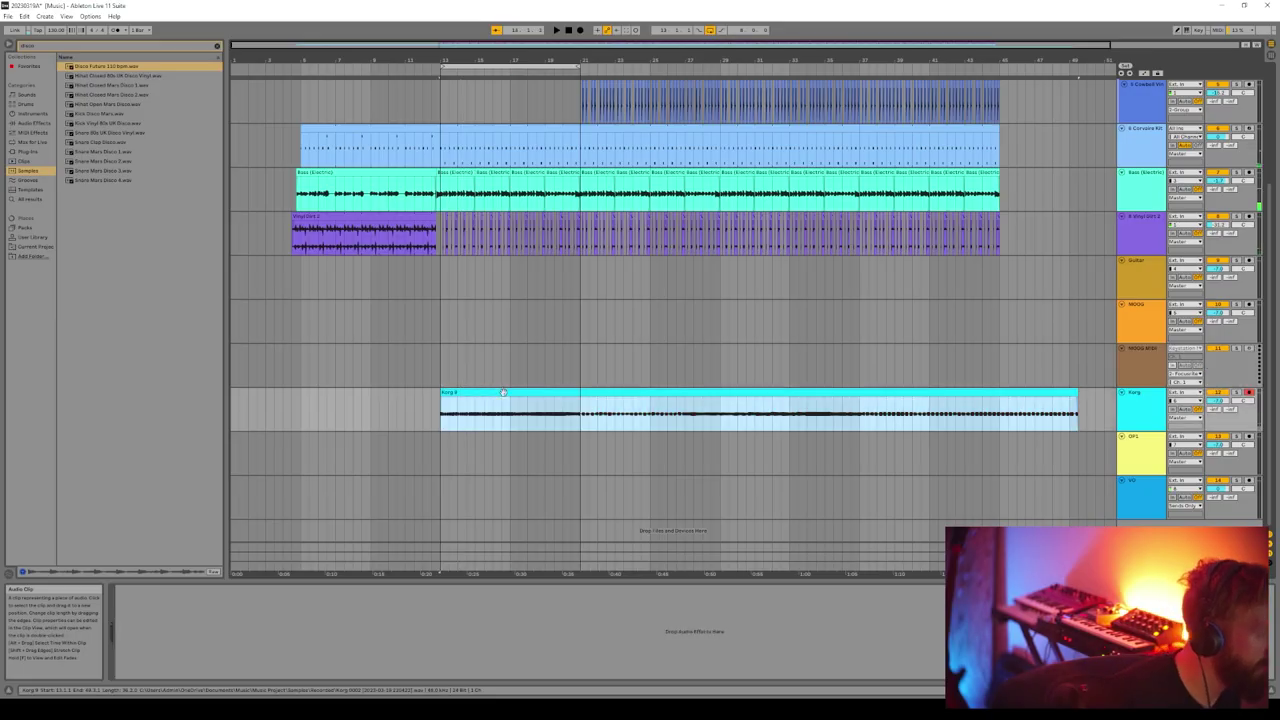
Move the Korg recording so that it starts at bar 5, and play it with the other tracks
mouse_move(503, 392)
left_mouse_down()
mouse_move(382, 350)
mouse_move(362, 392)
left_mouse_up()
left_click(343, 365)
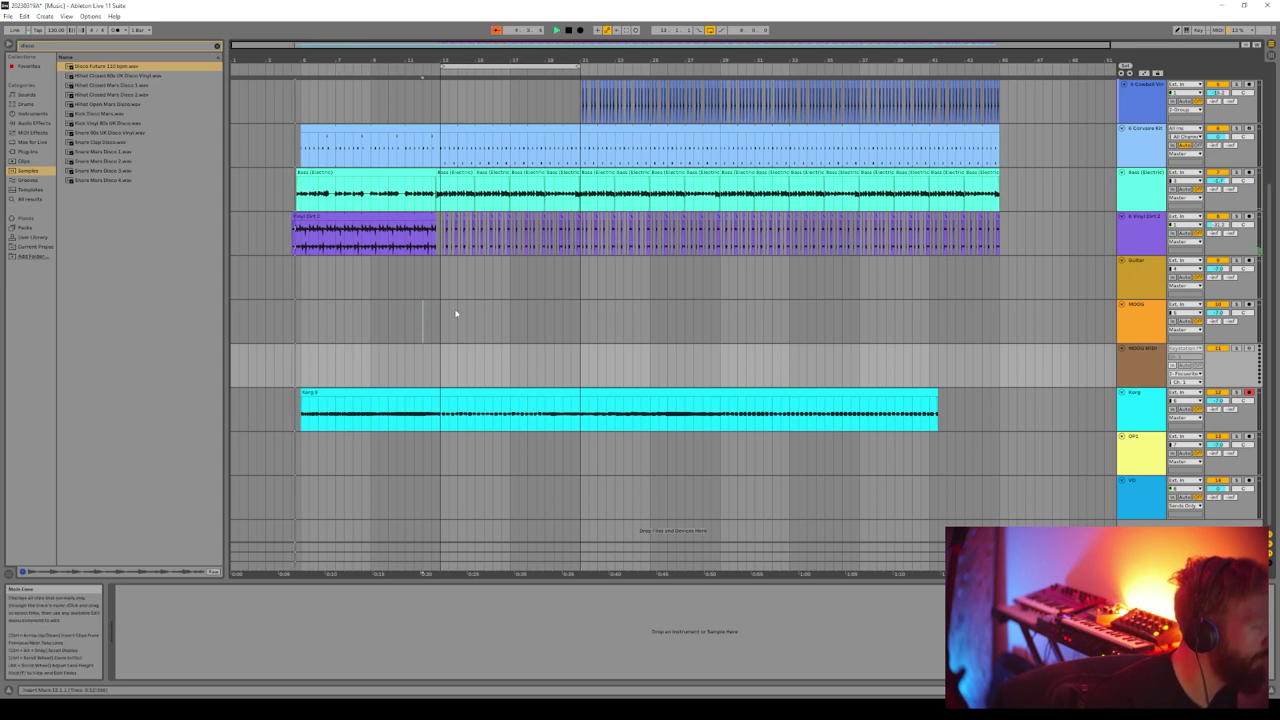
left_click_drag(423, 322, 457, 326)
left_click(457, 341)
left_click(449, 362)
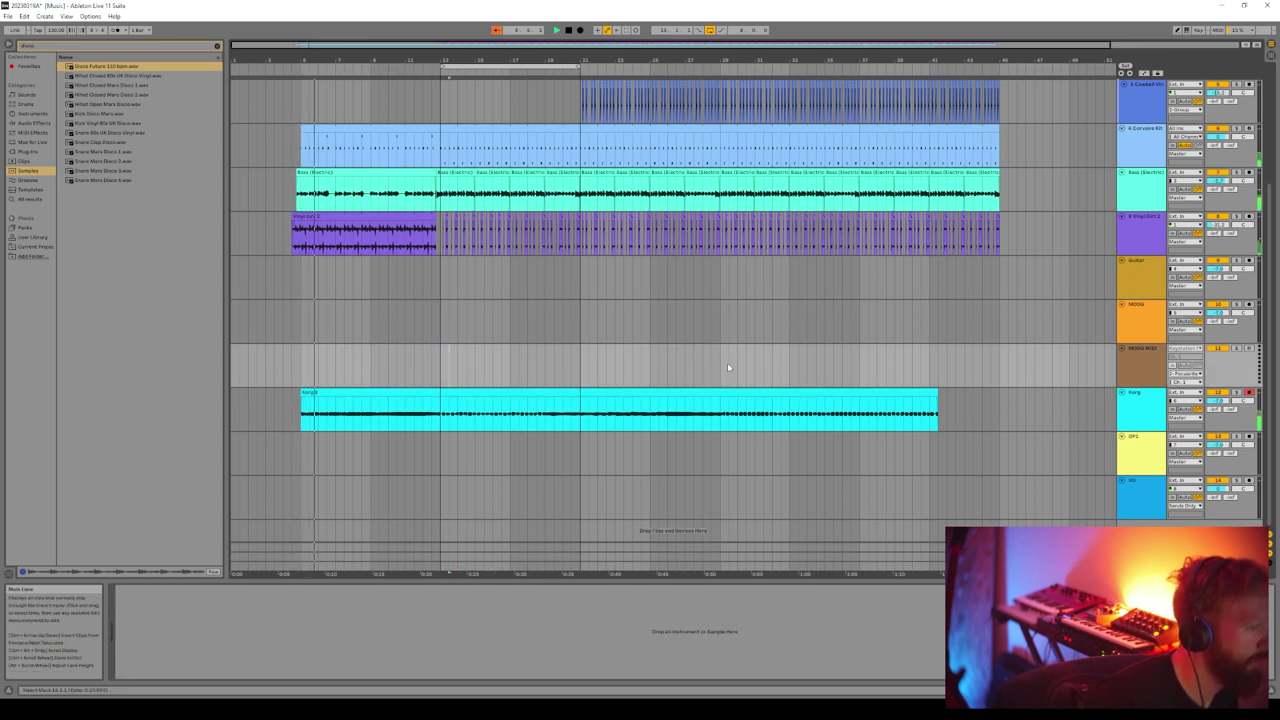
Give the Korg clip a fade-in from bar 5 to bar 13 and save the Live Set
left_click_drag(303, 393, 440, 414)
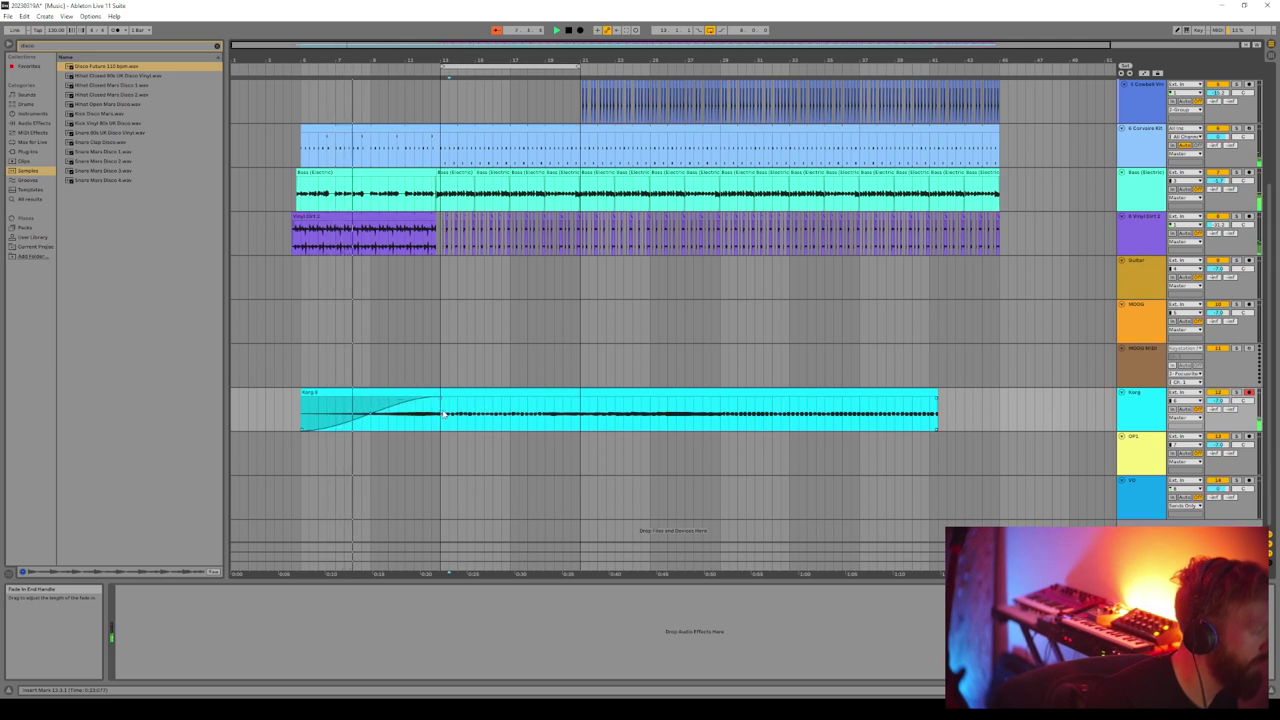
left_click(1124, 400)
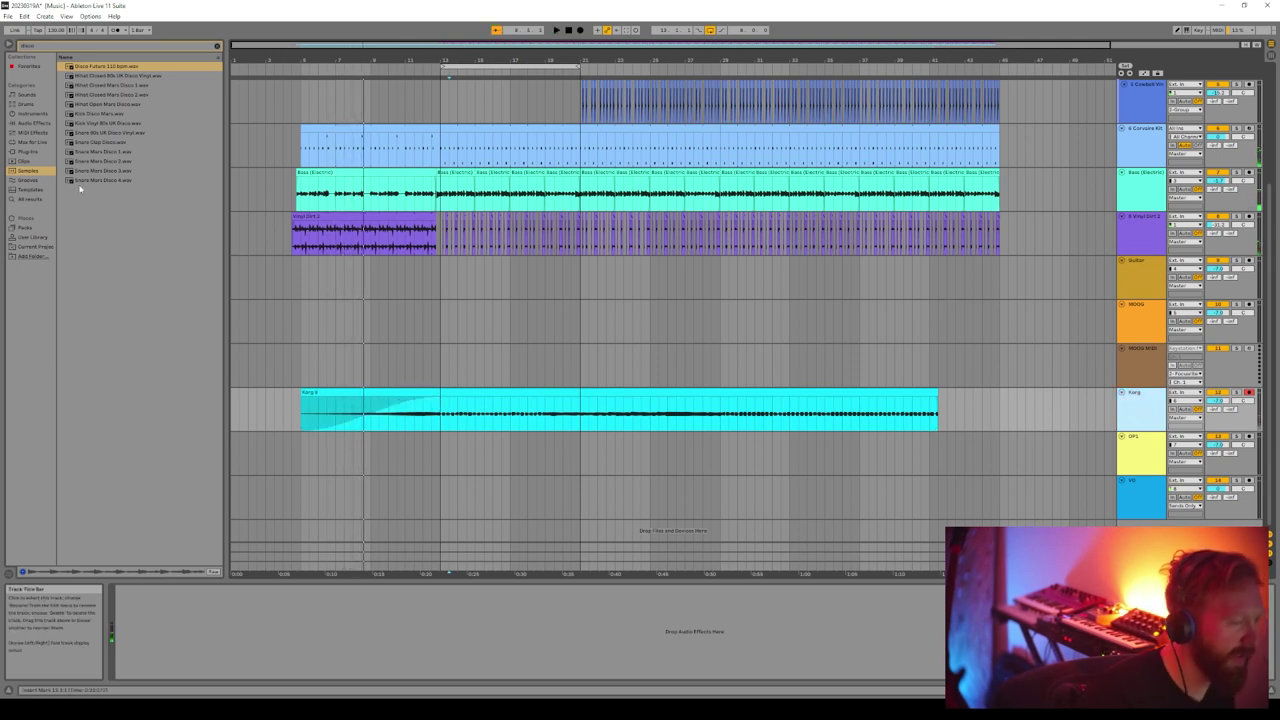
left_click(9, 15)
left_click(38, 104)
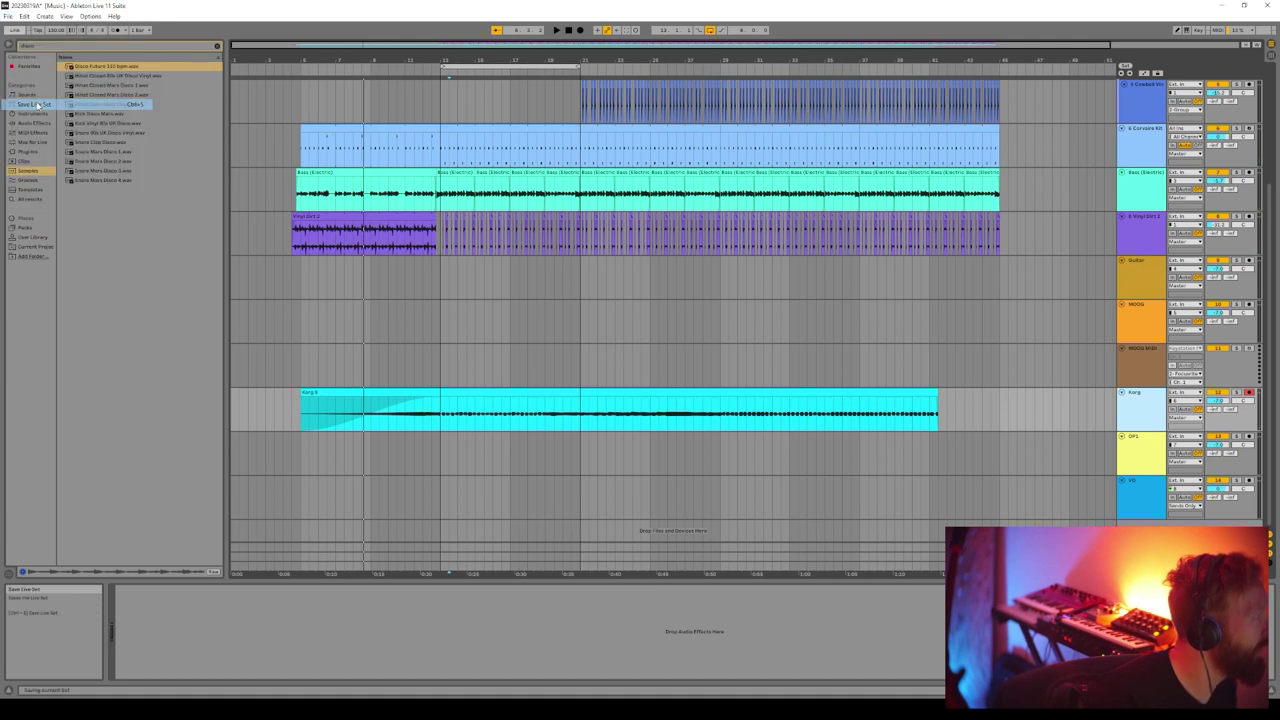
Load the Super VHS plug-in from Baby Audio onto the Korg track and move its window clear of the clip's beginning
left_click(27, 151)
left_click(68, 75)
left_click(92, 153)
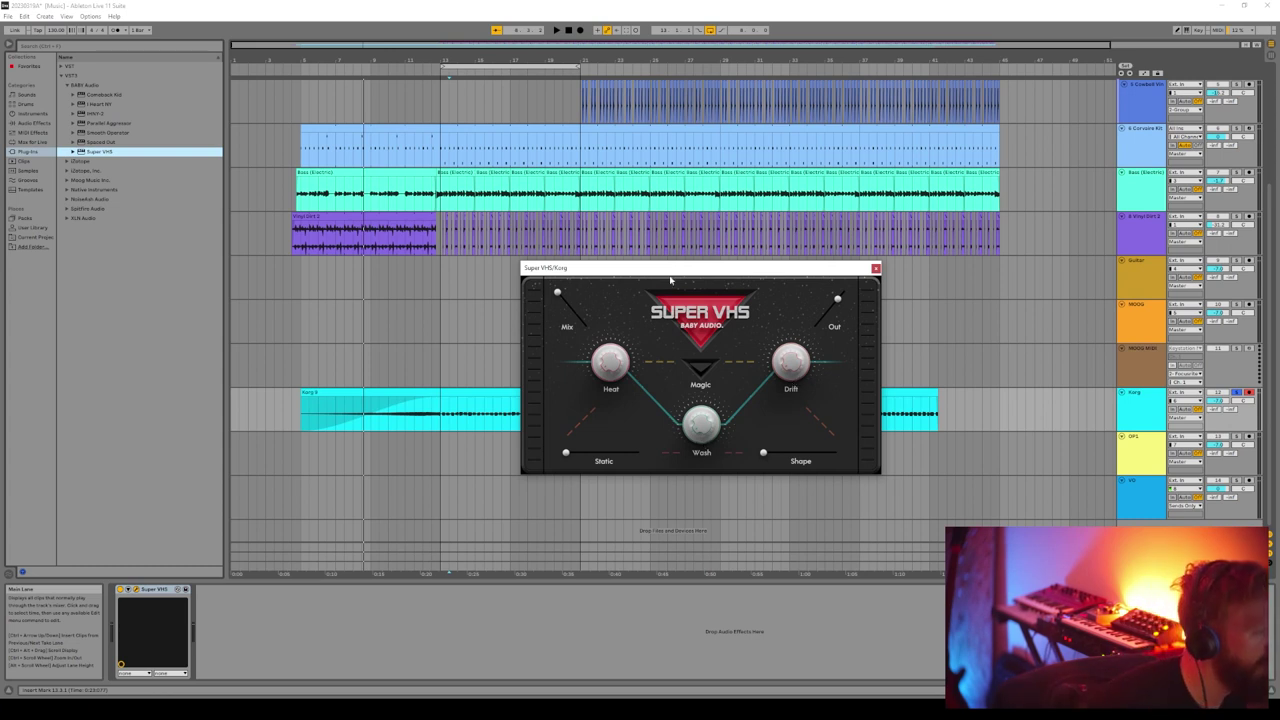
left_click_drag(710, 272, 835, 234)
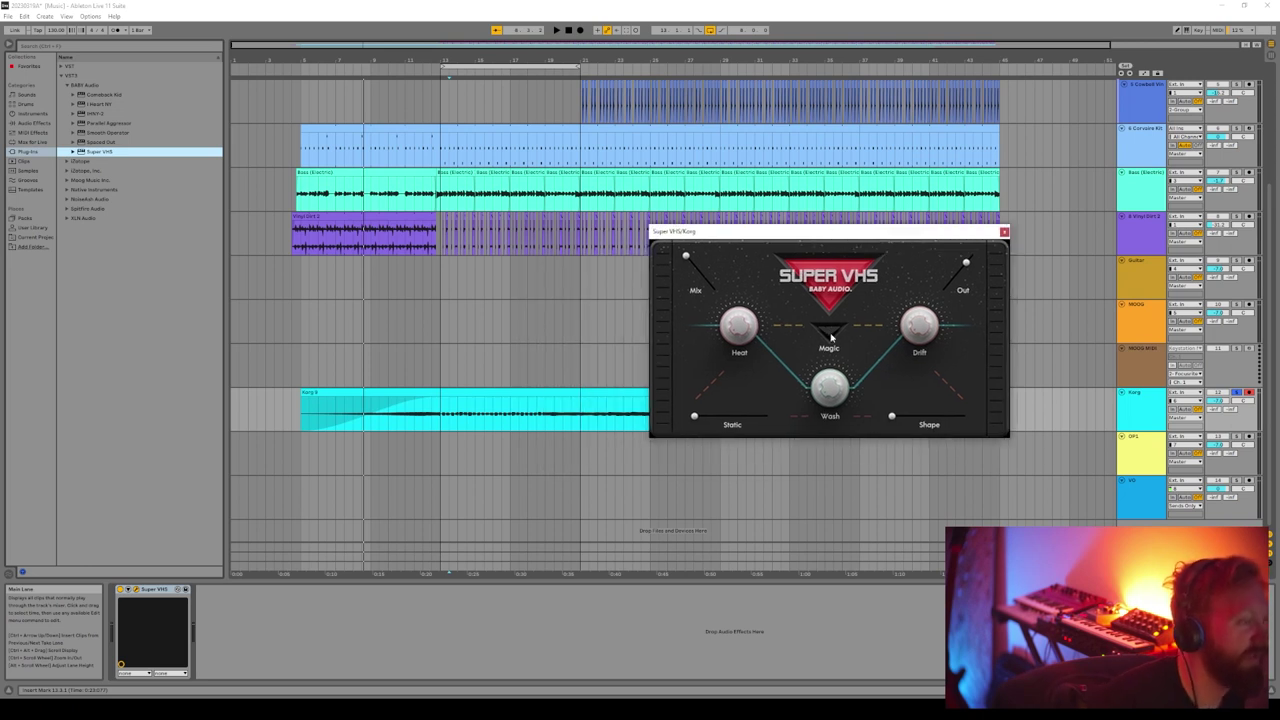
Turn on Magic in Super VHS and adjust Heat while playing the soloed Korg track
left_click(372, 89)
key("space")
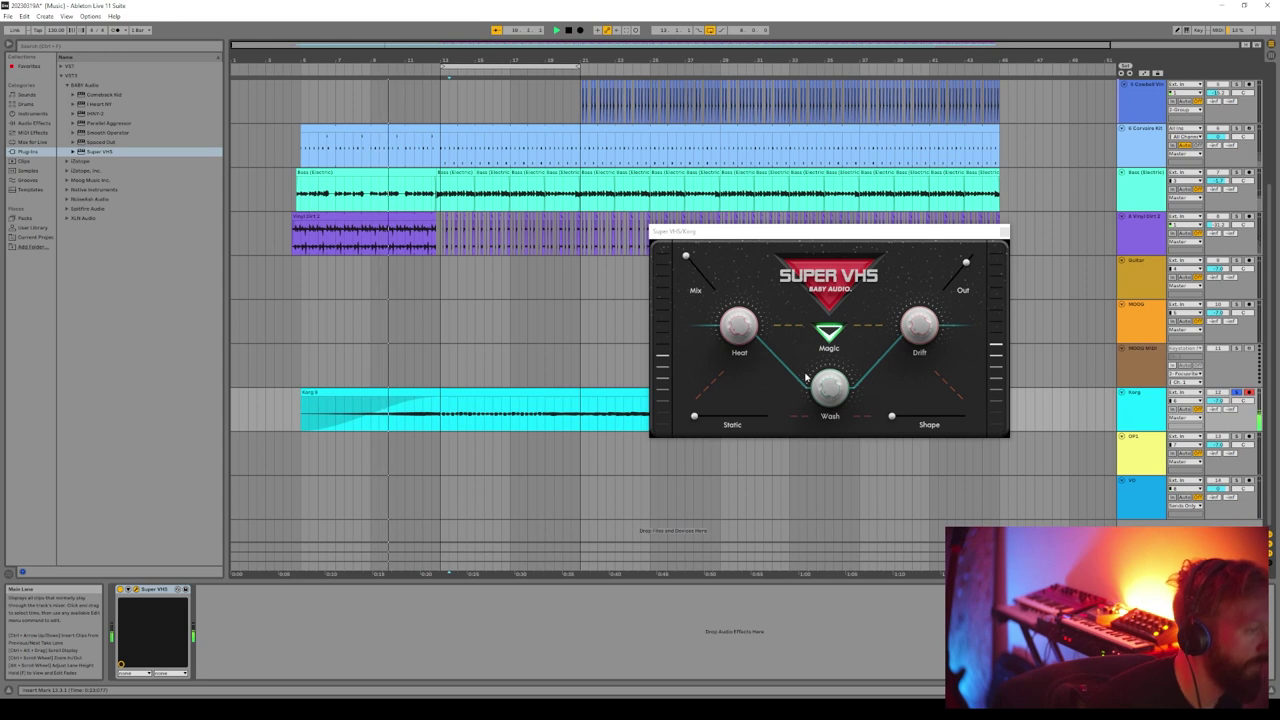
left_click(742, 336)
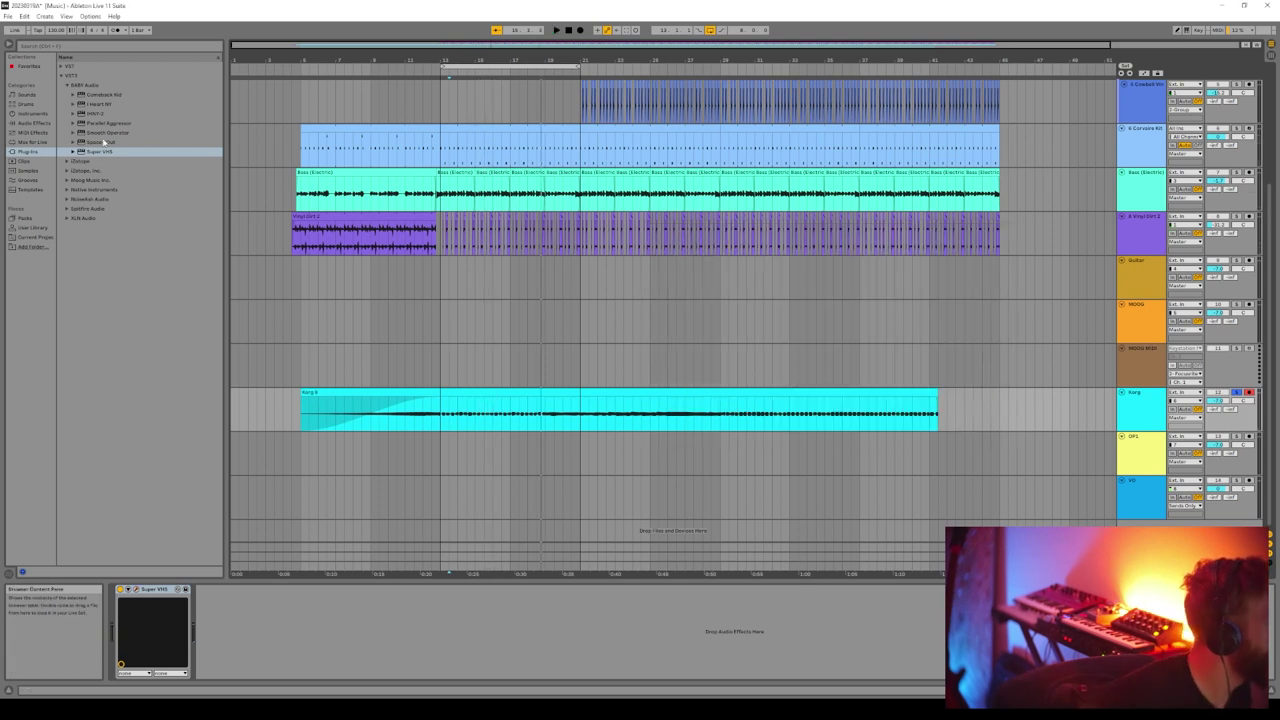
Add EQ Eight after Super VHS on the Korg track and shape it to cut the low frequencies
left_click(37, 123)
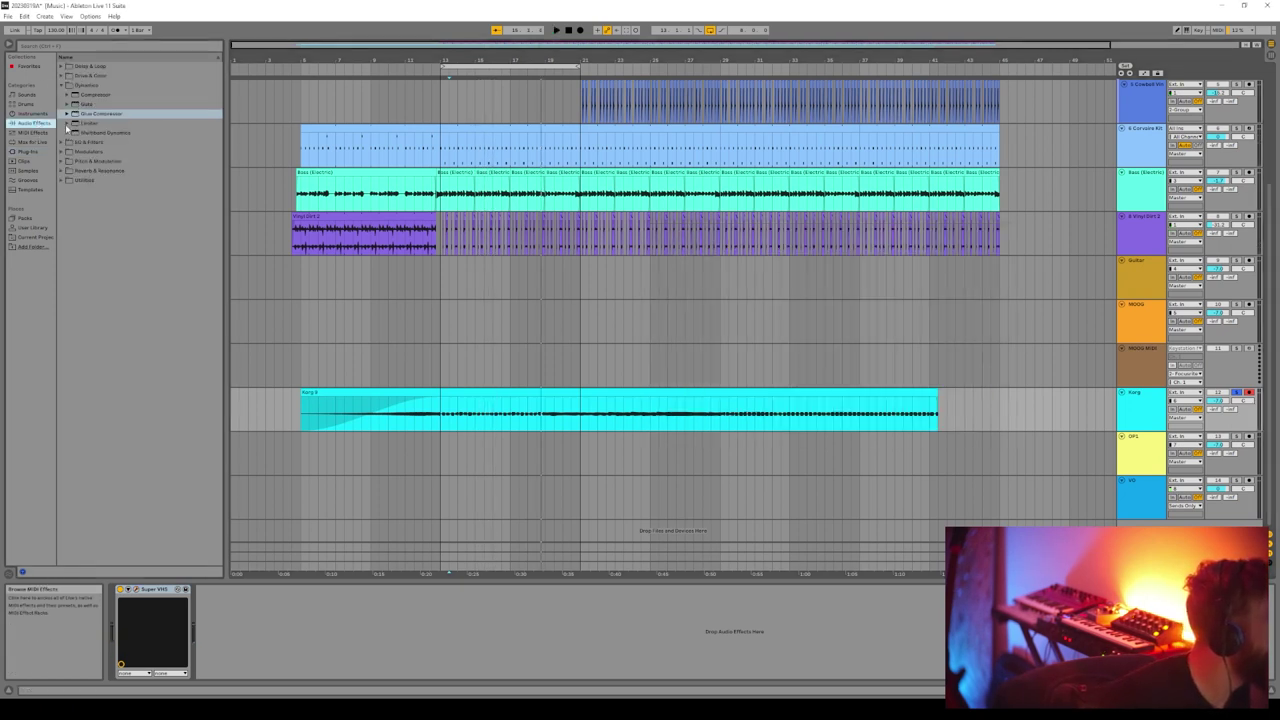
left_click_drag(91, 123, 311, 657)
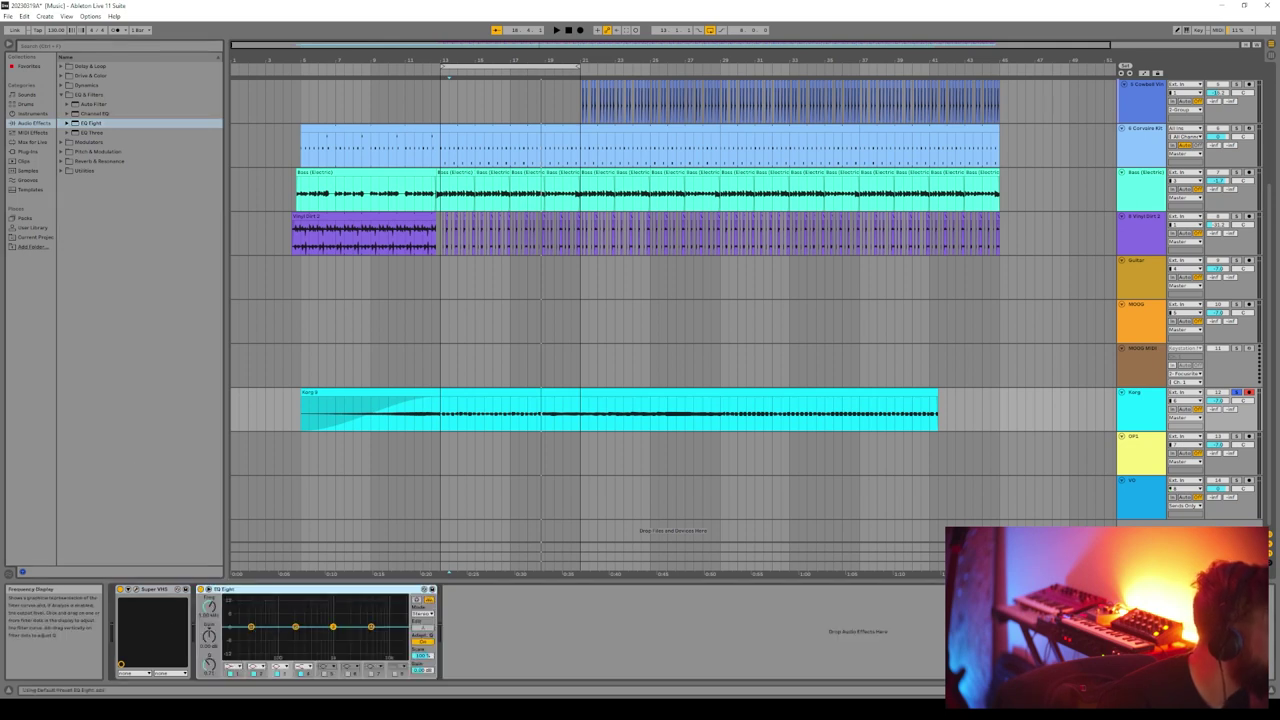
key("space")
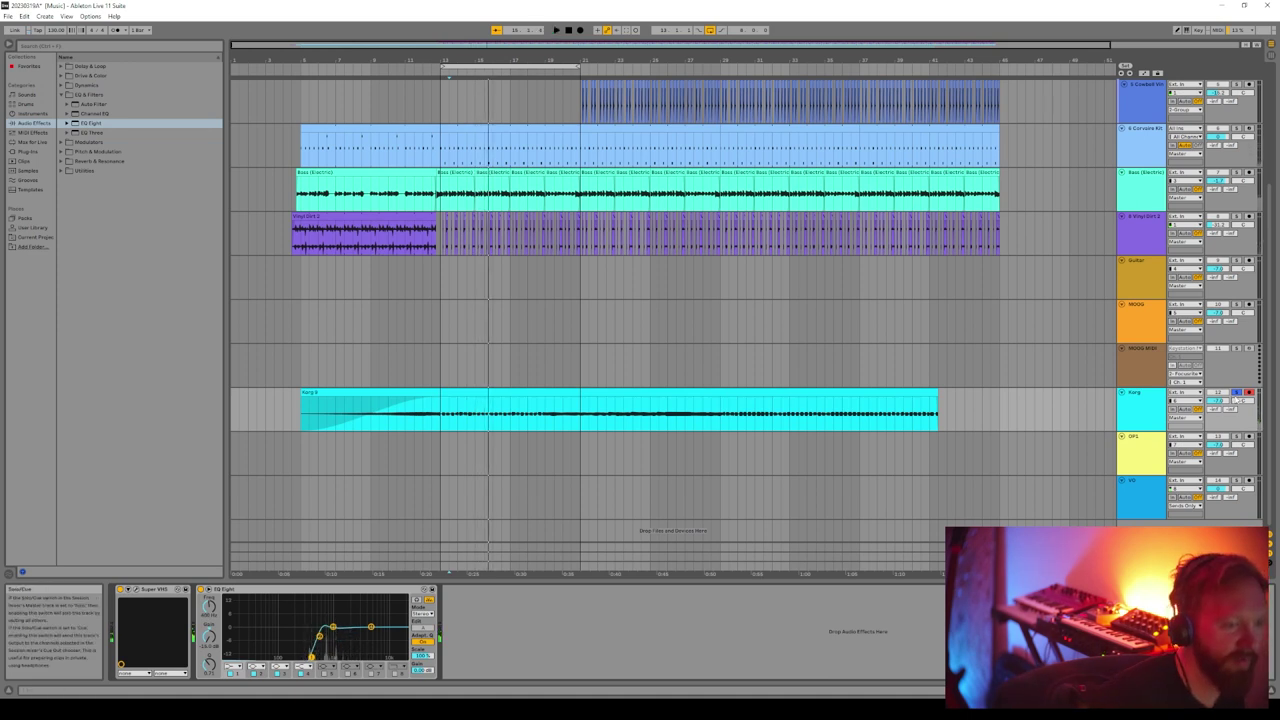
Remove the last beat before bar 13 from the Korg clip and play back the transition
left_click_drag(561, 395, 572, 395)
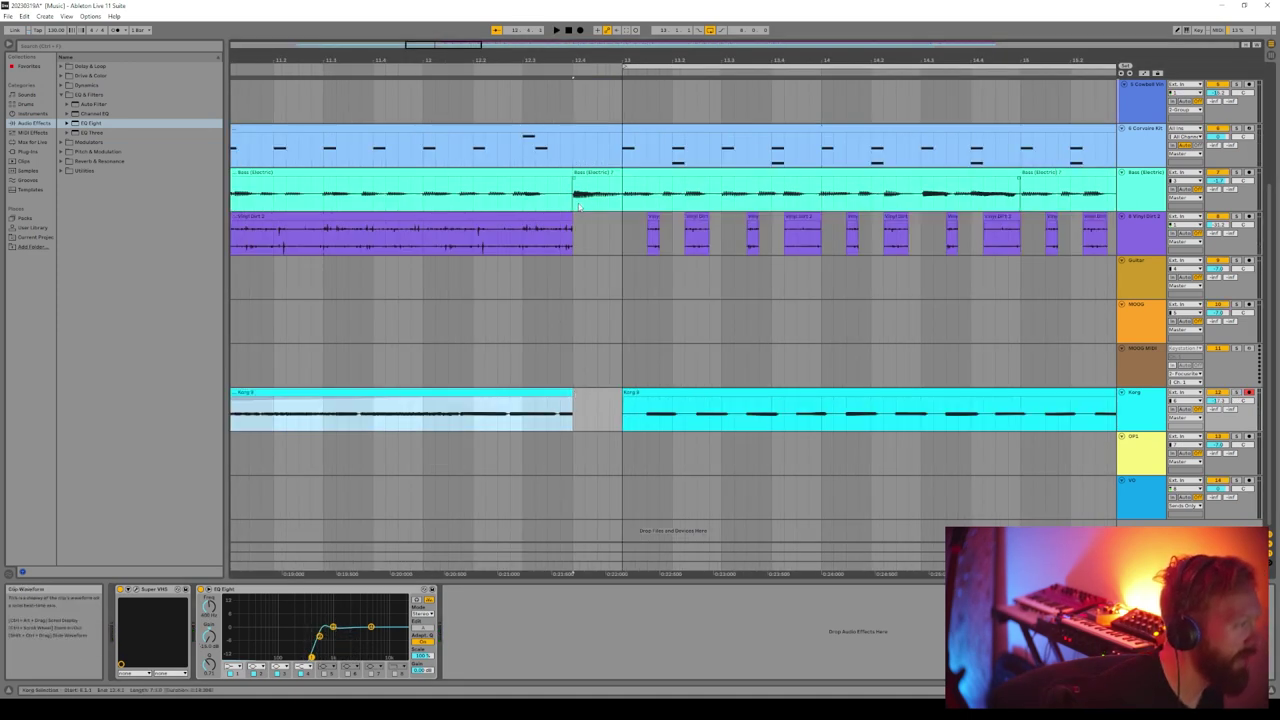
scroll(563, 277, "down", 3)
left_click(507, 75)
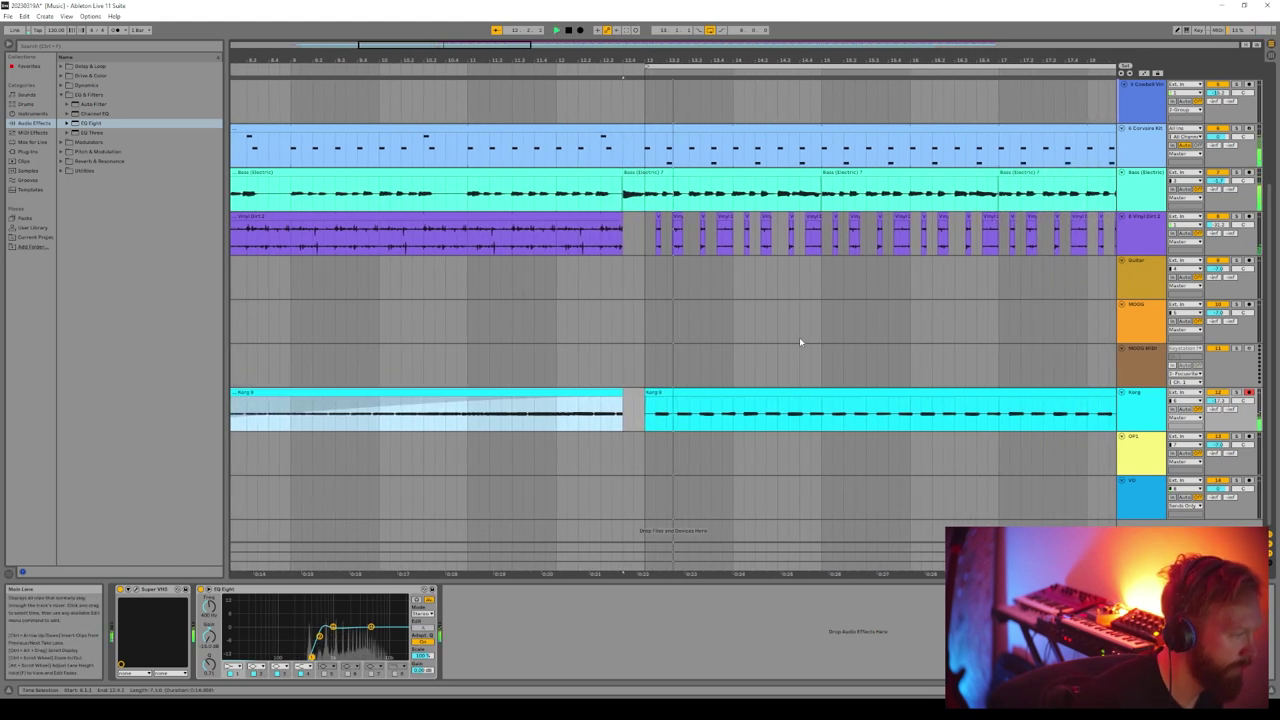
scroll(799, 337, "down", 2)
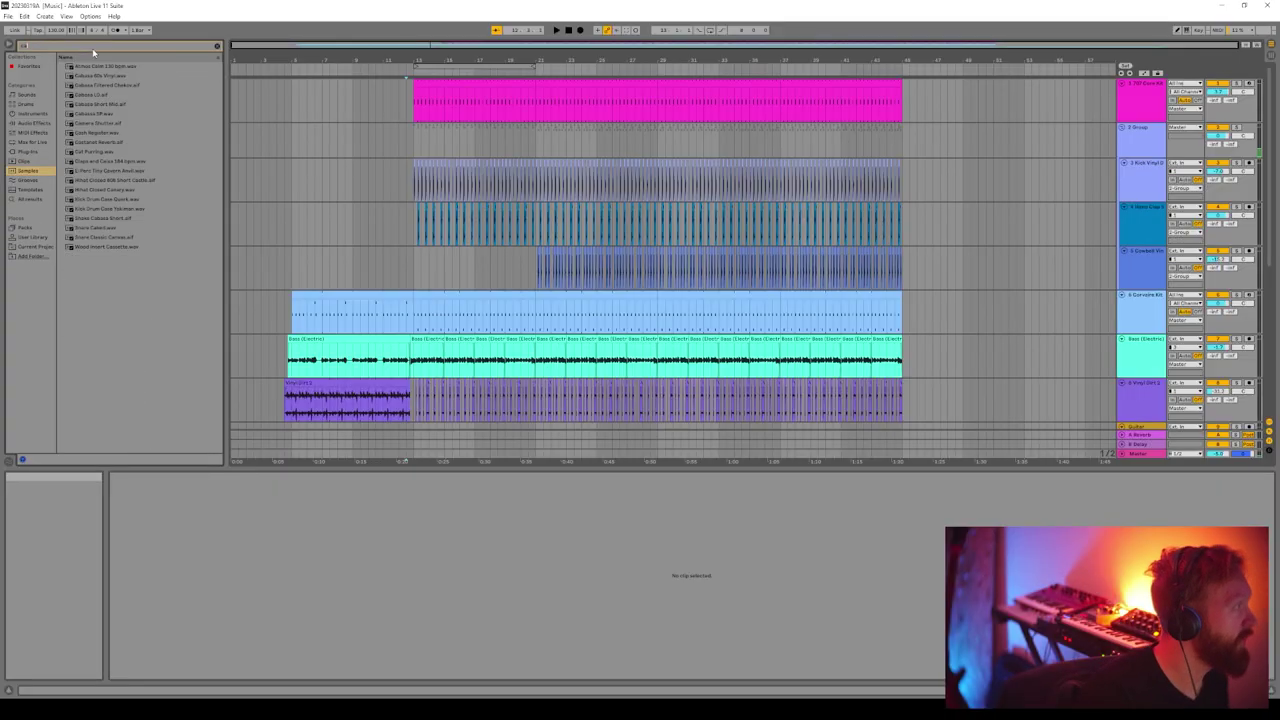
Search the samples for "conga"
type("n")
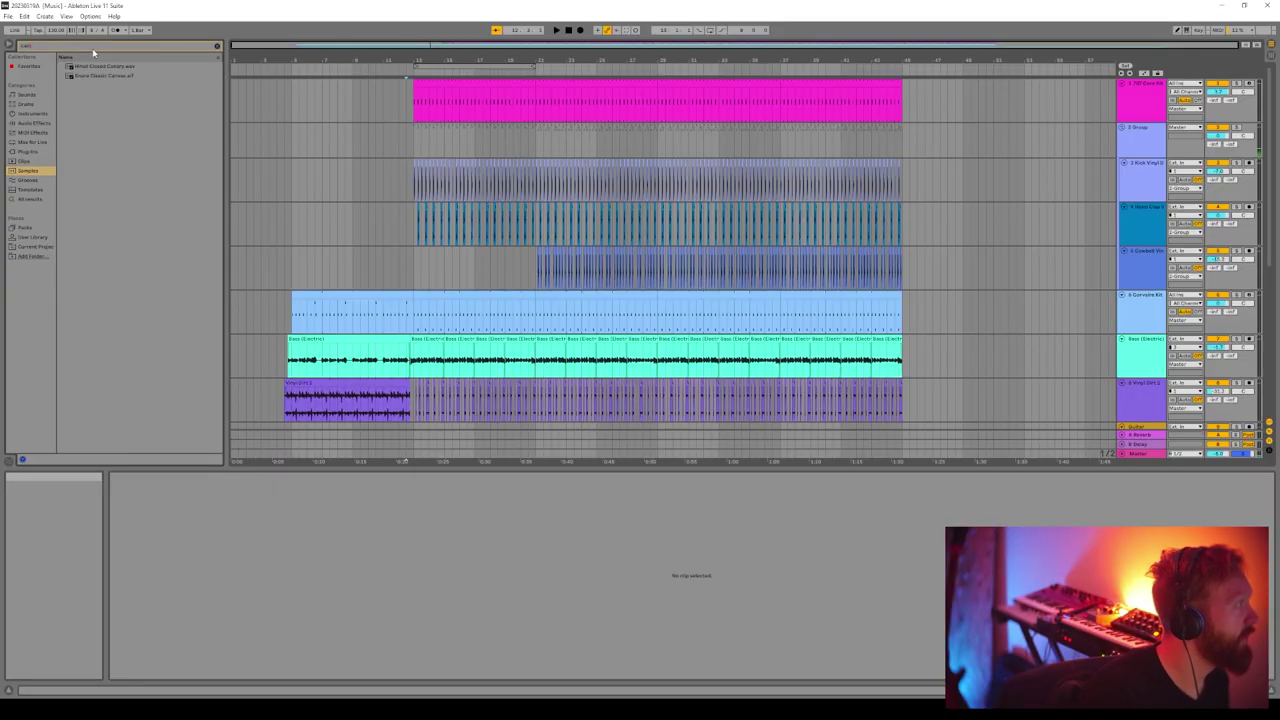
key("BackSpace")
key("BackSpace")
type("ona")
key("BackSpace")
type("ga")
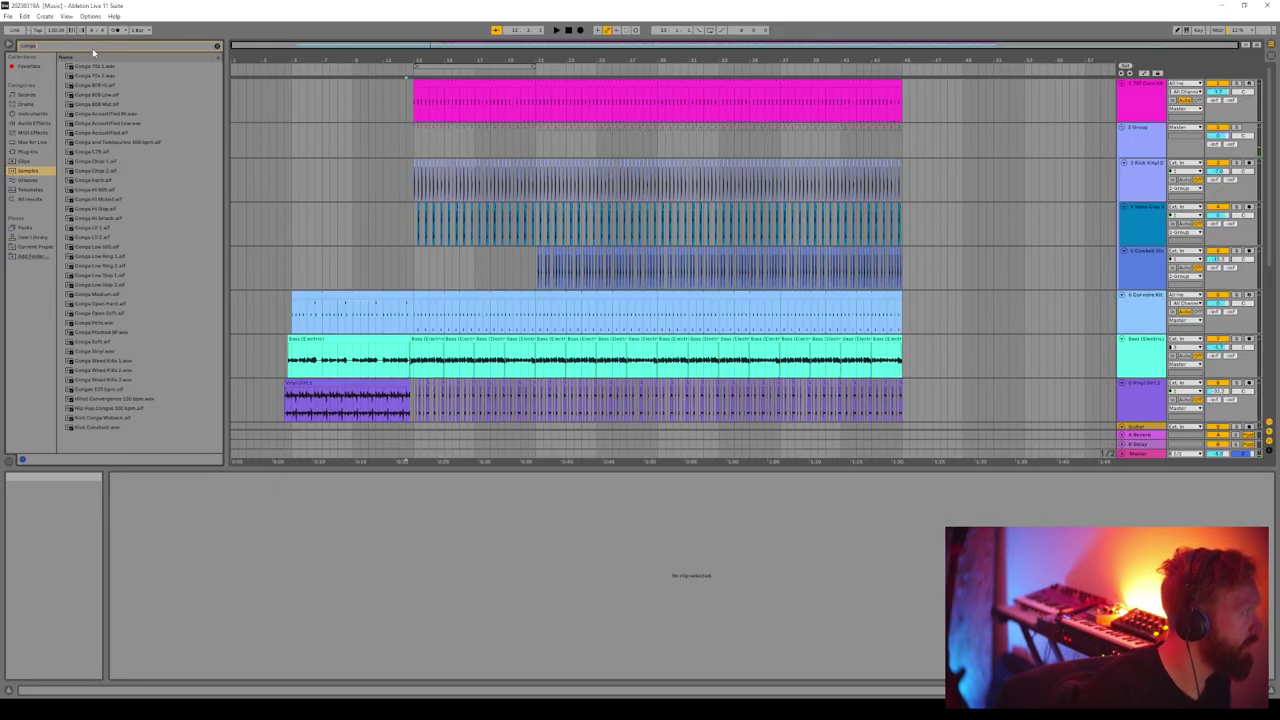
Audition the conga samples in the search results to compare their sounds
left_click(102, 87)
left_click(96, 76)
left_click(97, 104)
left_click(98, 170)
key("Up")
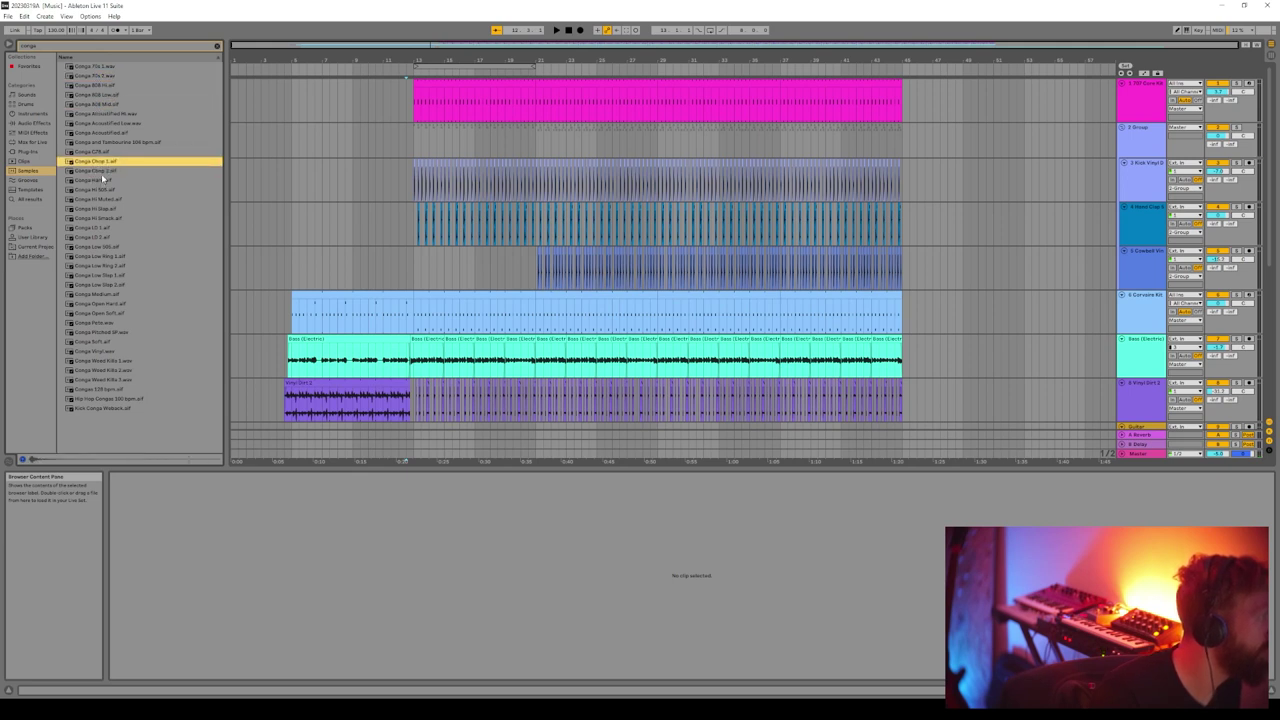
key("Down")
key("Down")
key("Down")
key("Down")
key("Down")
key("Down")
key("Down")
key("Down")
Select the Conga Chop 2.aif sample and insert a new audio track below the 707 Core Kit track
left_click(106, 162)
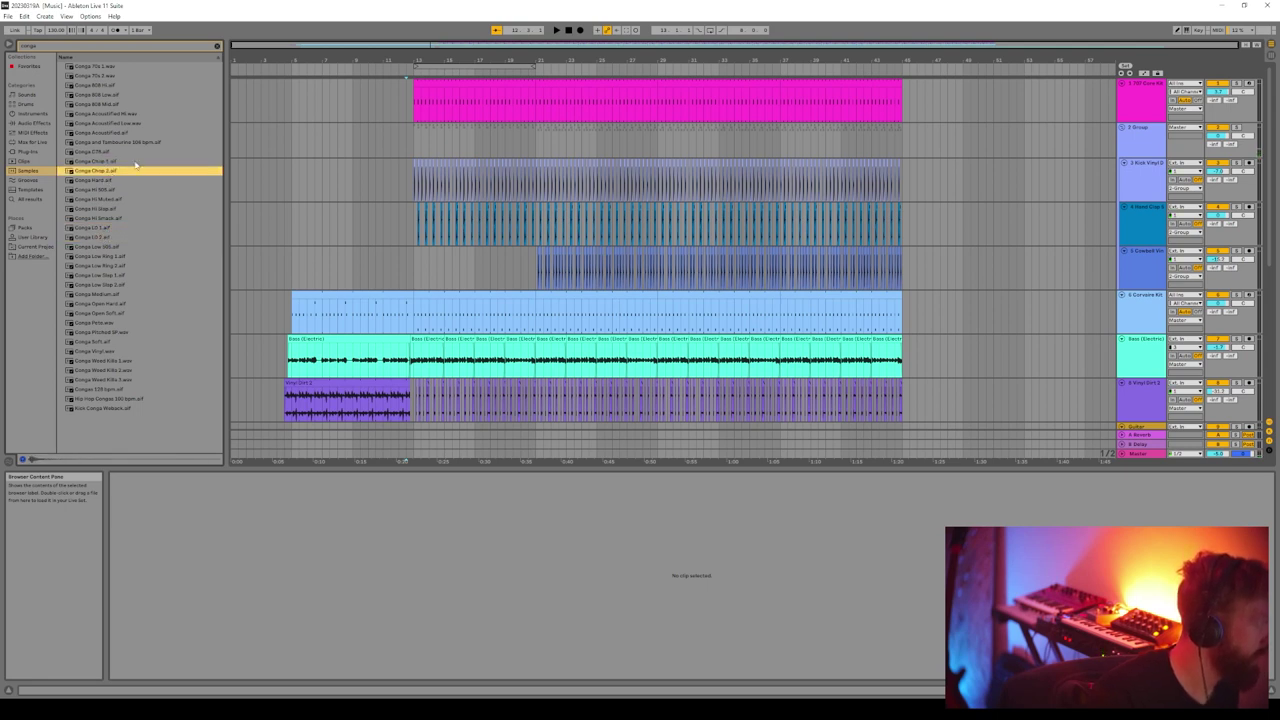
key("ctrl+t")
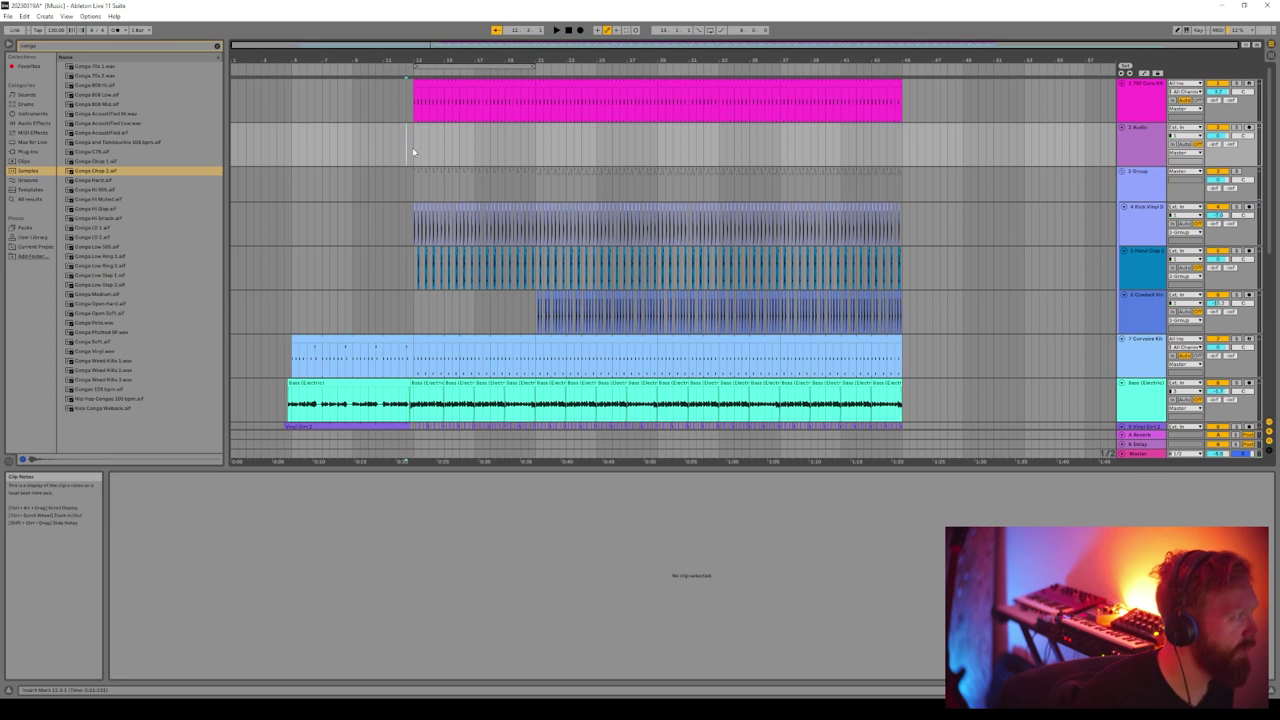
Place Conga Chop 1.aif and Conga Chop 2.aif on the new audio track at bars 13 and 14
left_click(95, 153)
double_click(92, 162)
double_click(82, 171)
Audition the remaining conga samples in the search results, including the loops, to choose another hit
left_click(96, 218)
left_click(96, 228)
left_click(98, 246)
left_click(101, 294)
left_click(106, 323)
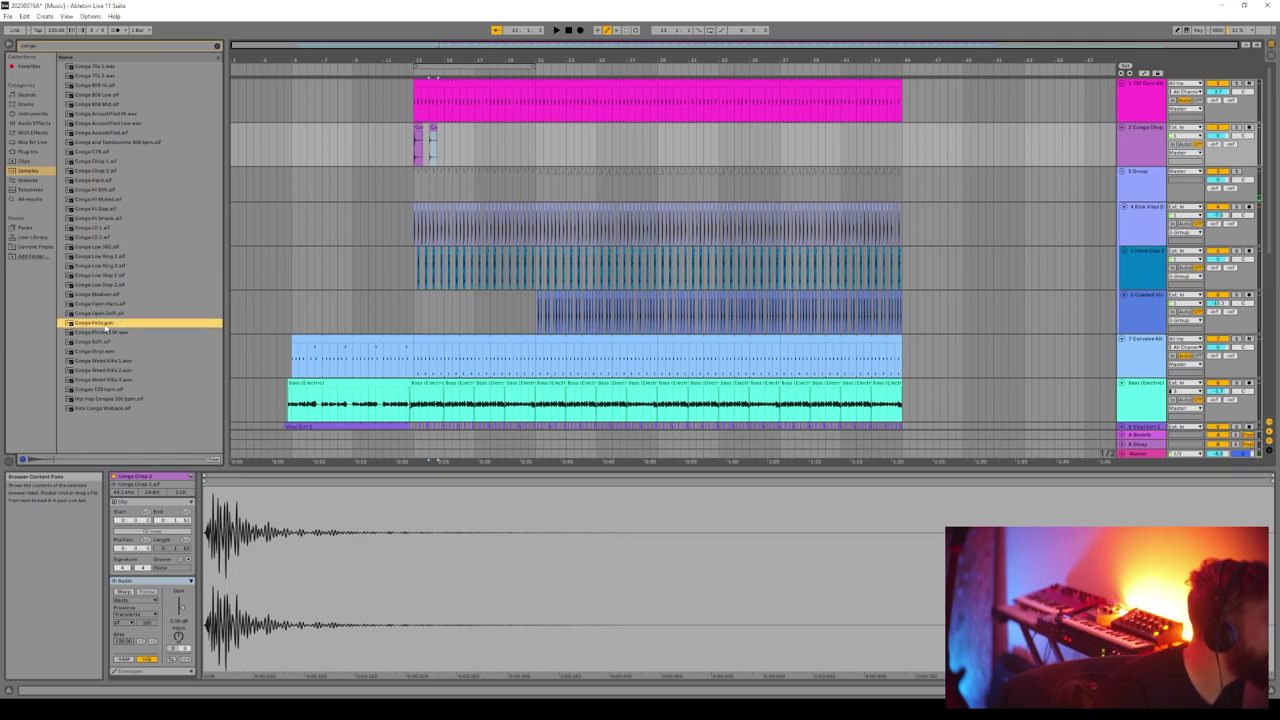
left_click(108, 333)
left_click(101, 343)
left_click(108, 351)
left_click(119, 390)
left_click(119, 400)
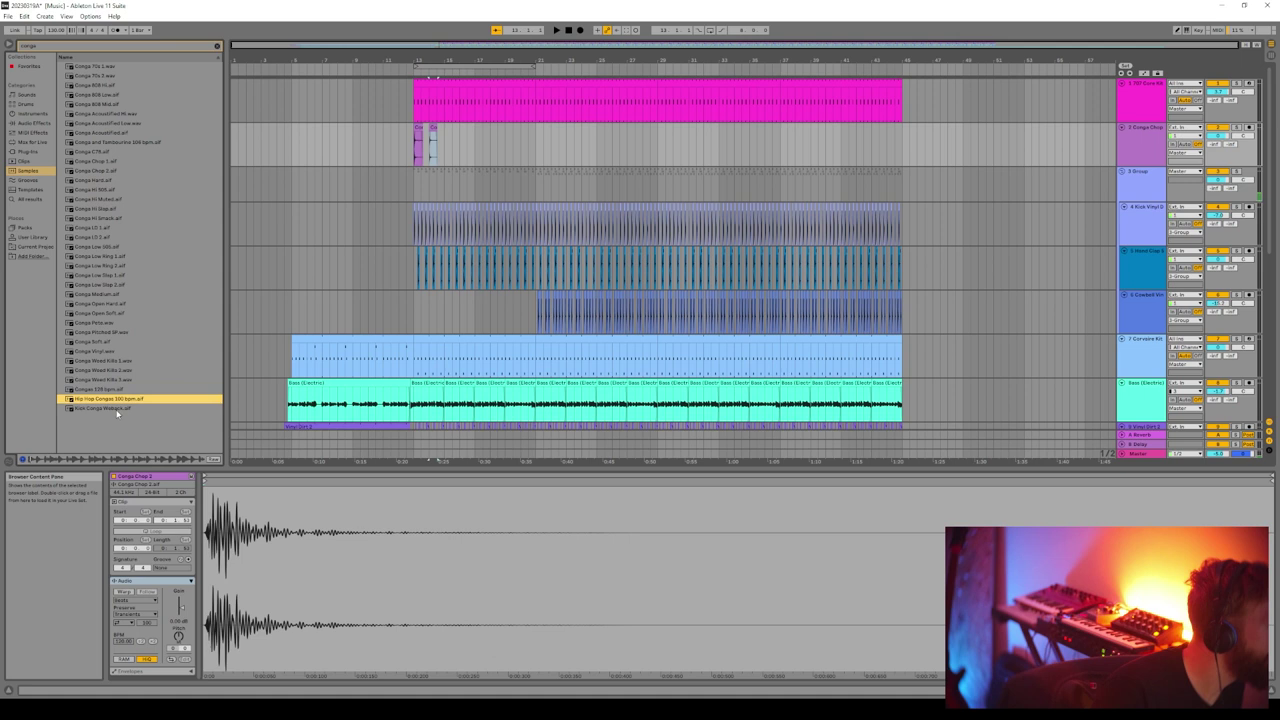
left_click(118, 409)
left_click(98, 152)
left_click(103, 142)
left_click(108, 132)
left_click(113, 122)
left_click(116, 113)
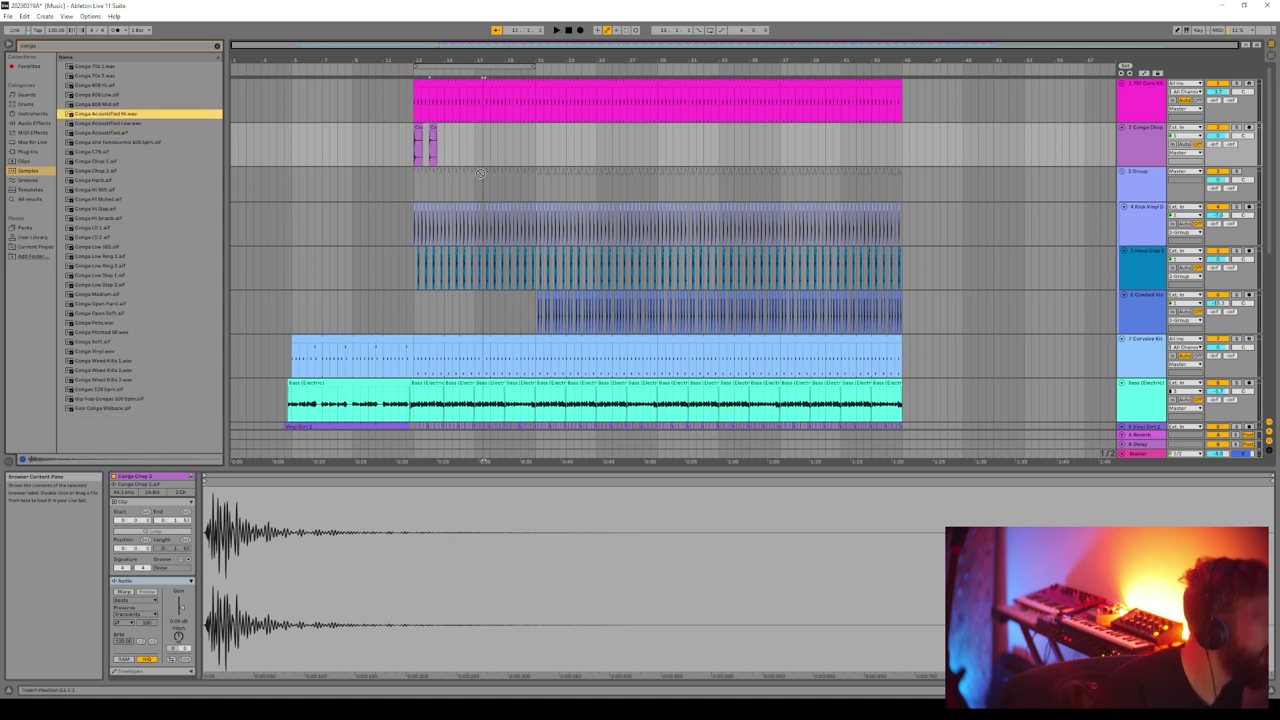
Place Conga Acoustified Hi.wav on the conga track at bar 15
left_click_drag(447, 149, 447, 149)
key("plus")
key("plus")
key("plus")
key("plus")
Solo the conga track and set the arrangement loop around bar 13
left_click(1152, 151)
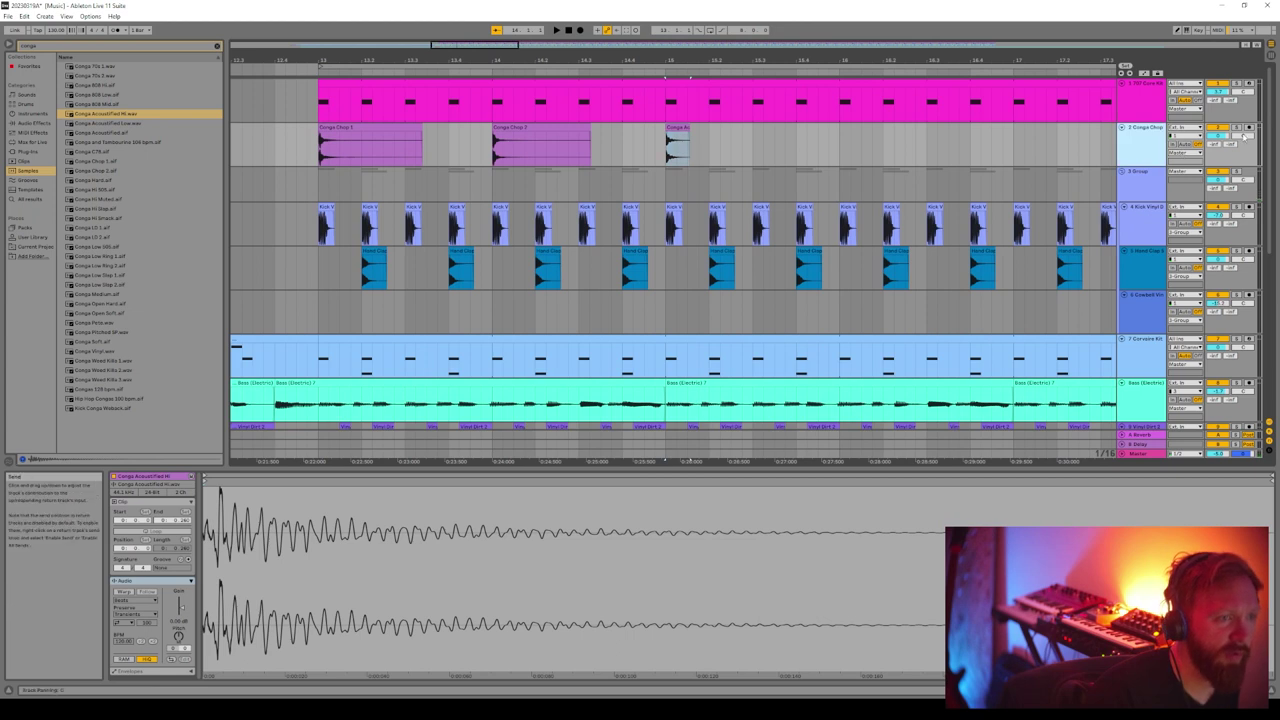
left_click_drag(320, 150, 492, 150)
right_click(492, 152)
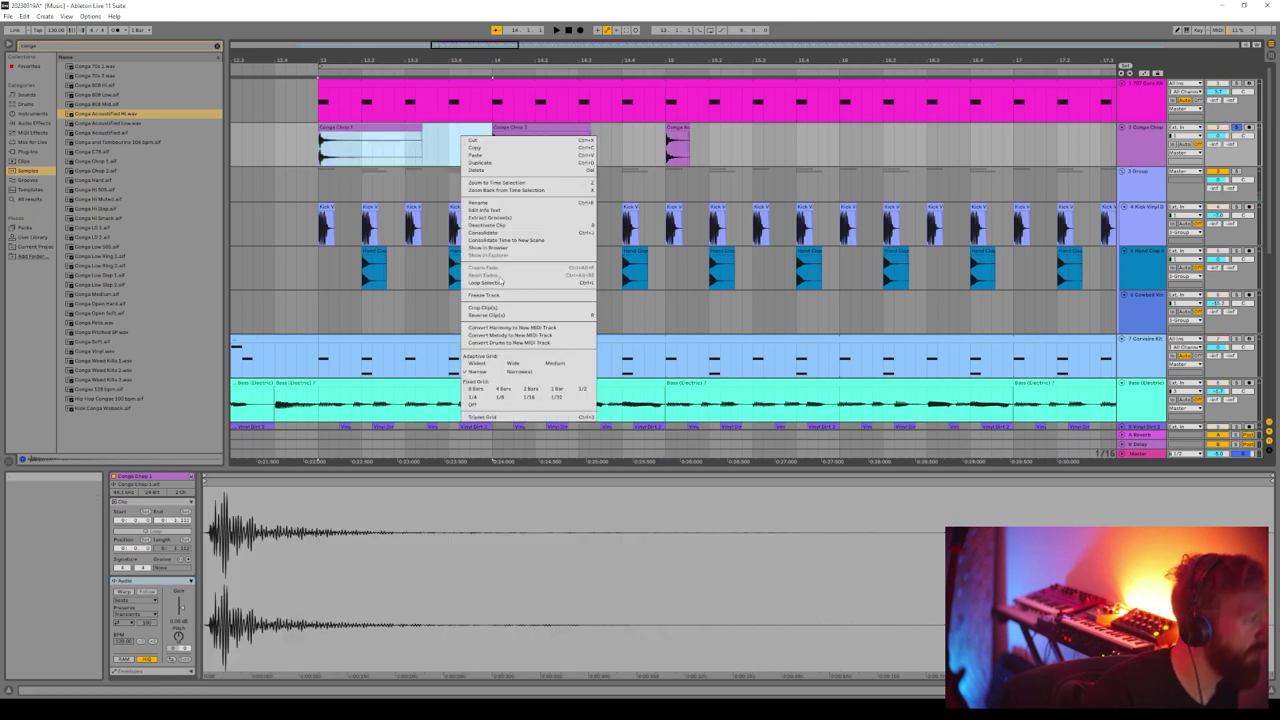
left_click(492, 284)
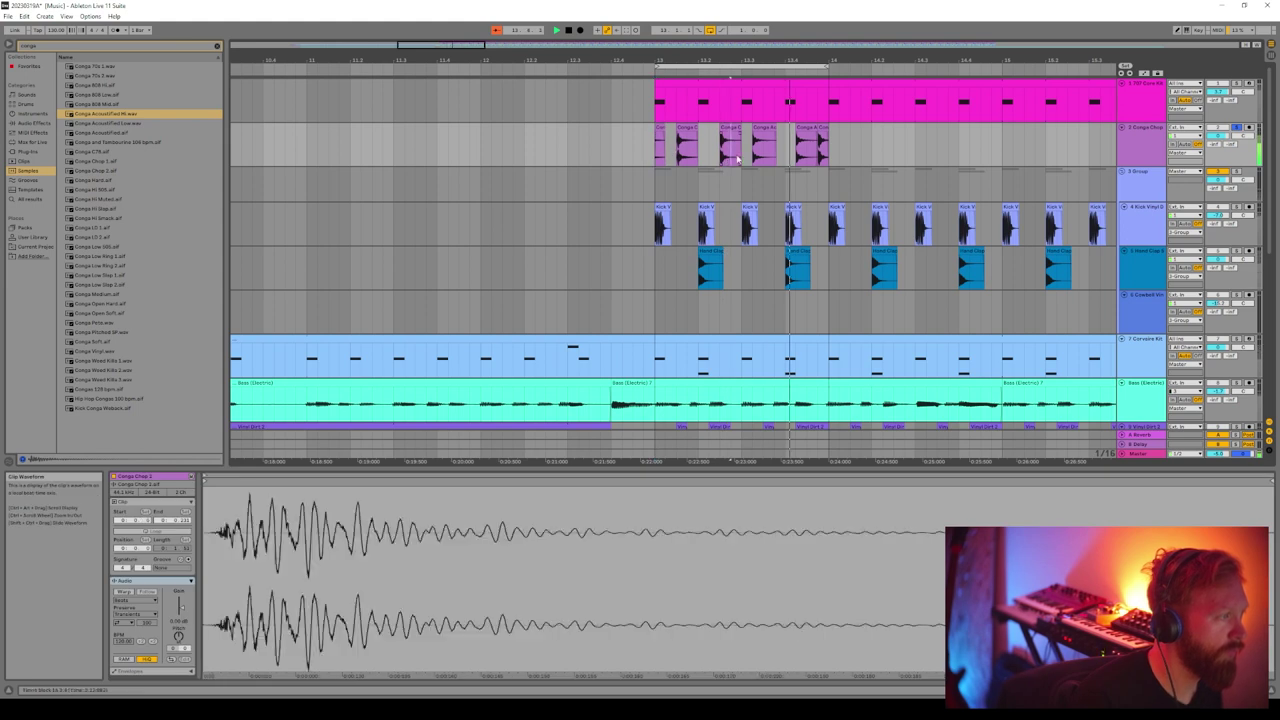
Fill the gaps between the conga hits in the first three beats of bar 13 with duplicated short conga slices
key("ctrl+d")
left_click_drag(688, 157, 774, 153)
key("ctrl+d")
key("ctrl+z")
key("ctrl+z")
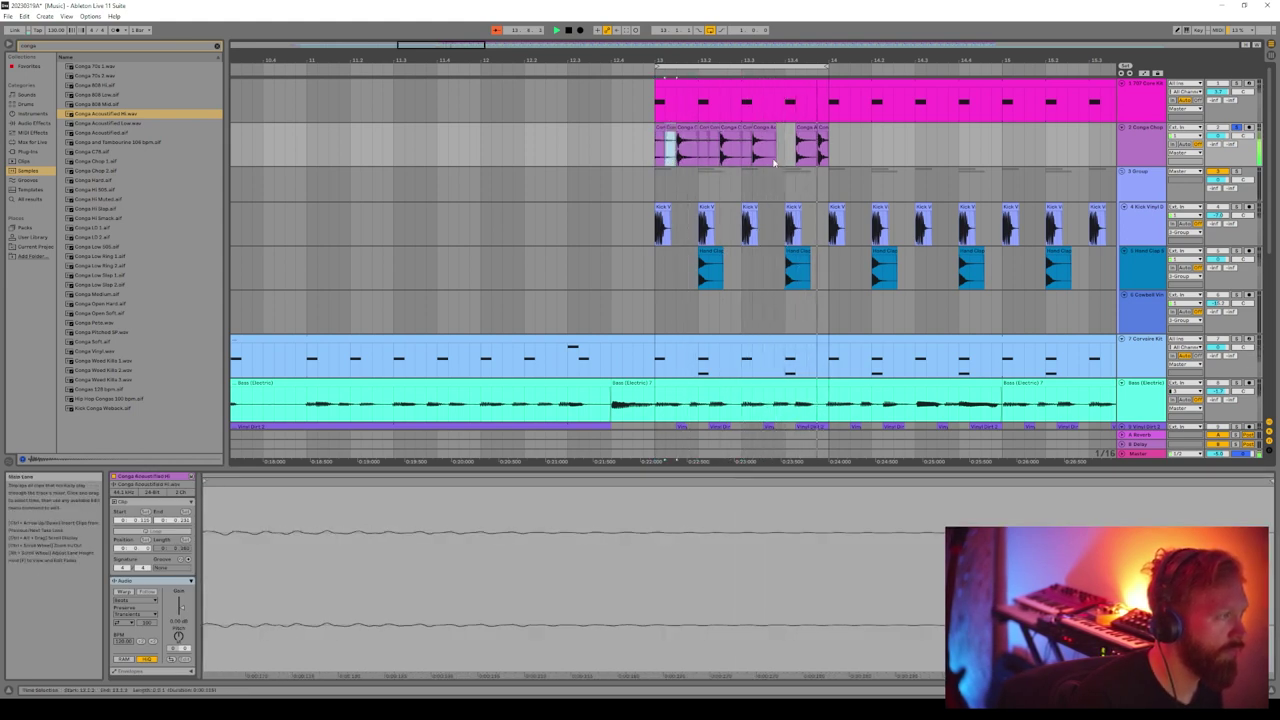
left_click(748, 145)
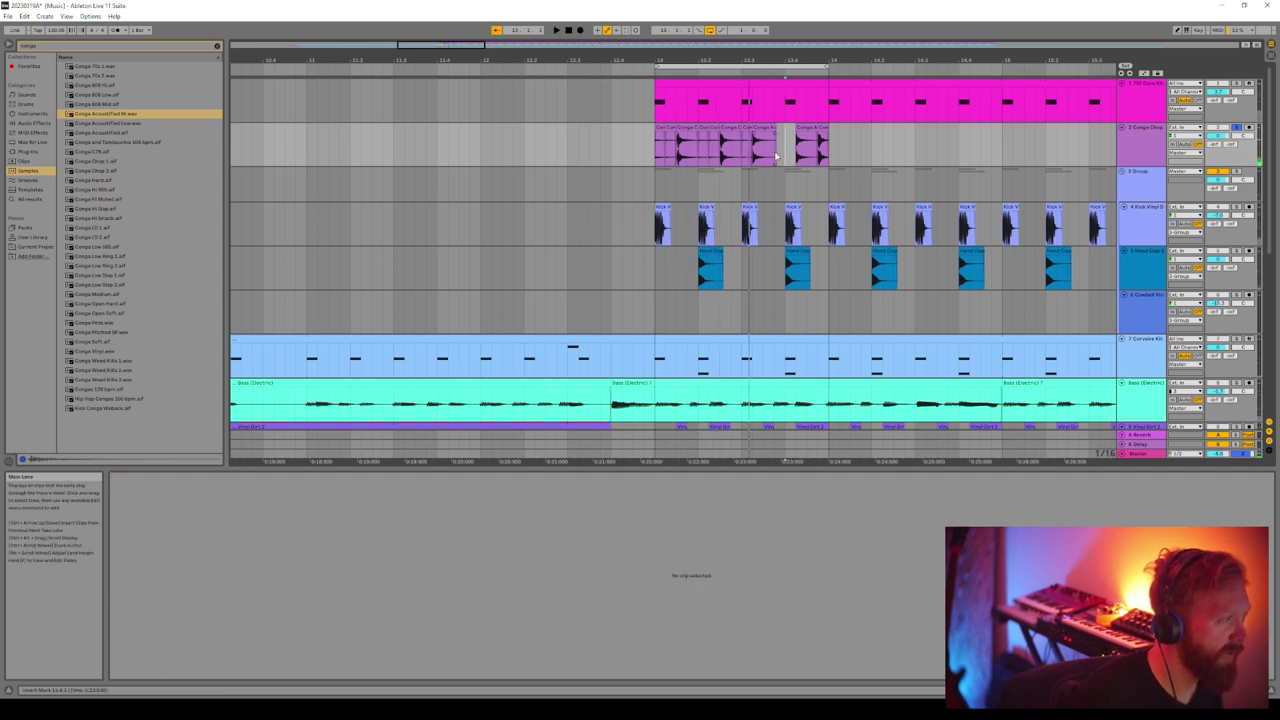
Fill the gap around 13.4 on the conga track with copied conga slices and play back the loop
left_click(770, 155)
left_click(779, 157)
key("ctrl+v")
key("ctrl+d")
key("space")
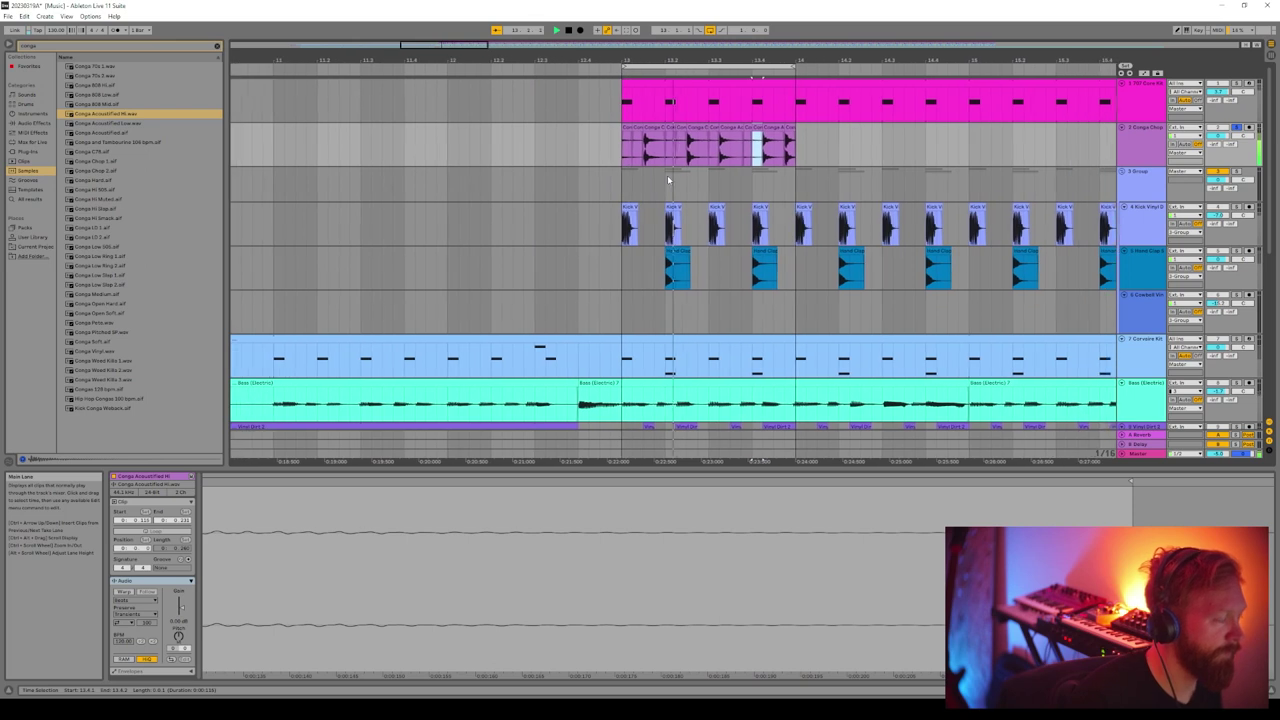
key("space")
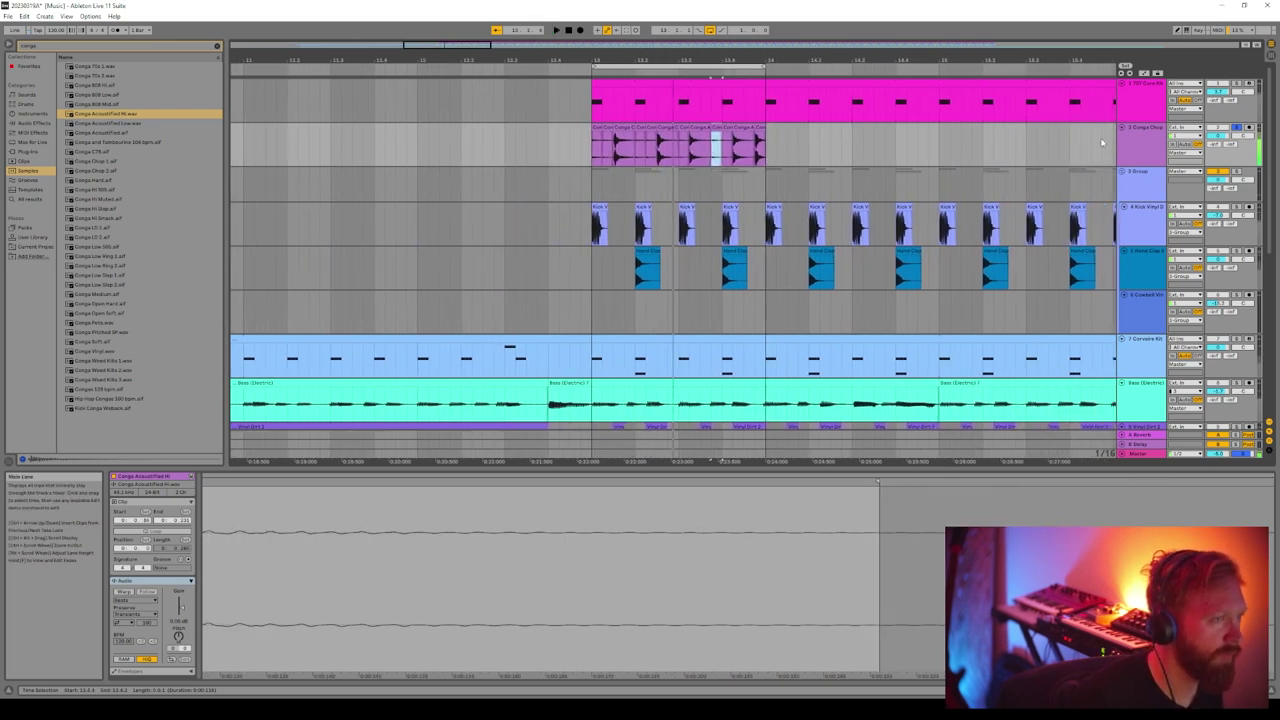
Turn off solo on the conga track and save the Live Set
left_click(1140, 146)
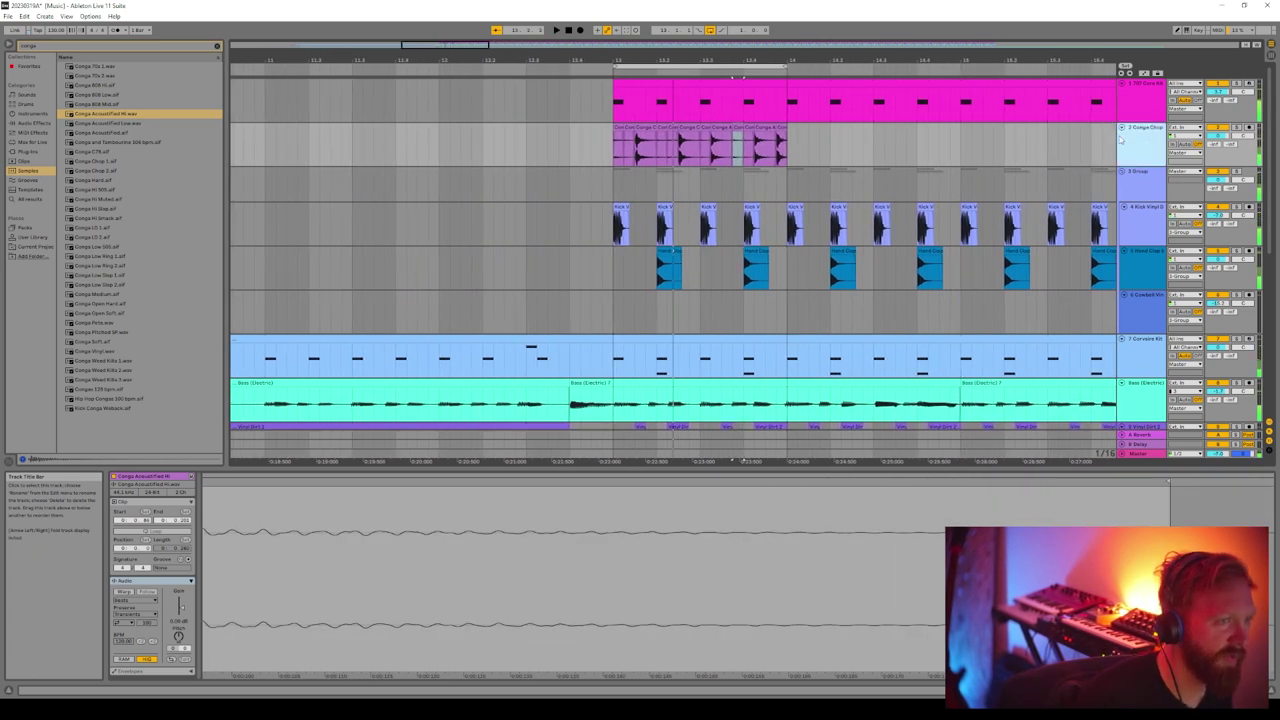
left_click(8, 16)
left_click(46, 106)
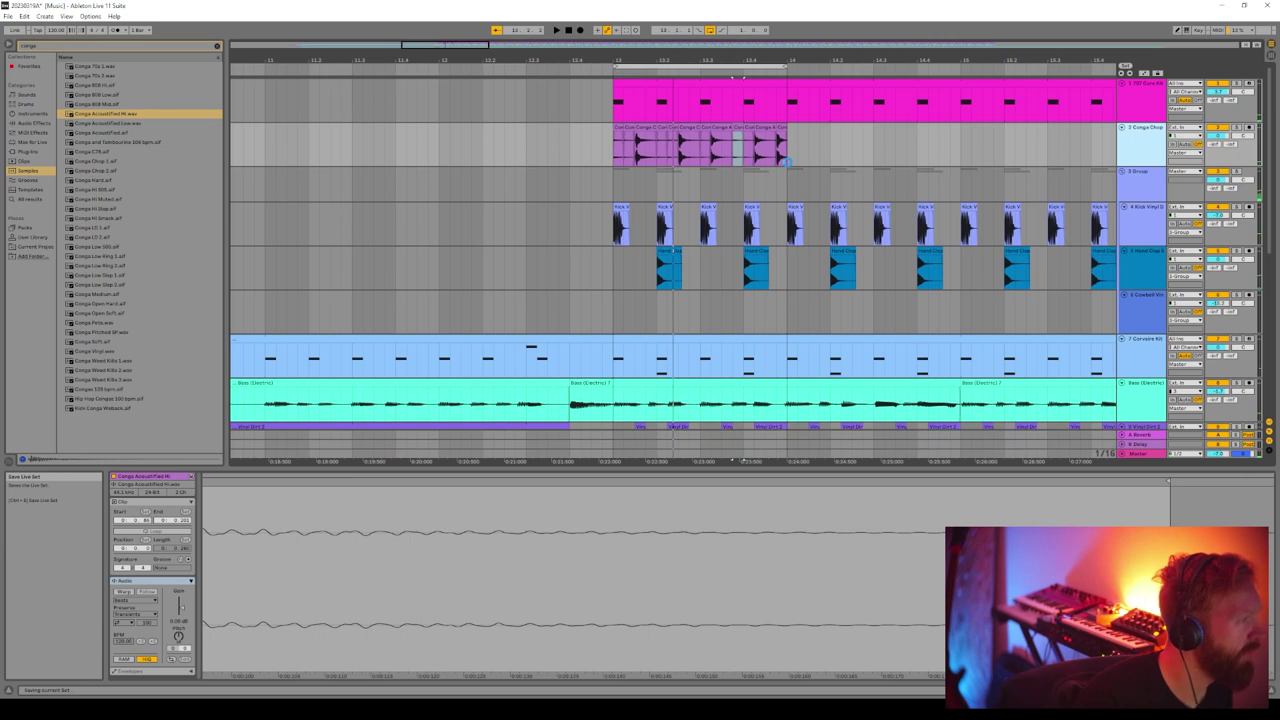
Copy the bar 13 conga clips into bar 12 and deactivate the copies
mouse_move(620, 157)
left_mouse_down()
mouse_move(768, 184)
mouse_move(781, 158)
left_mouse_up()
left_click(432, 149)
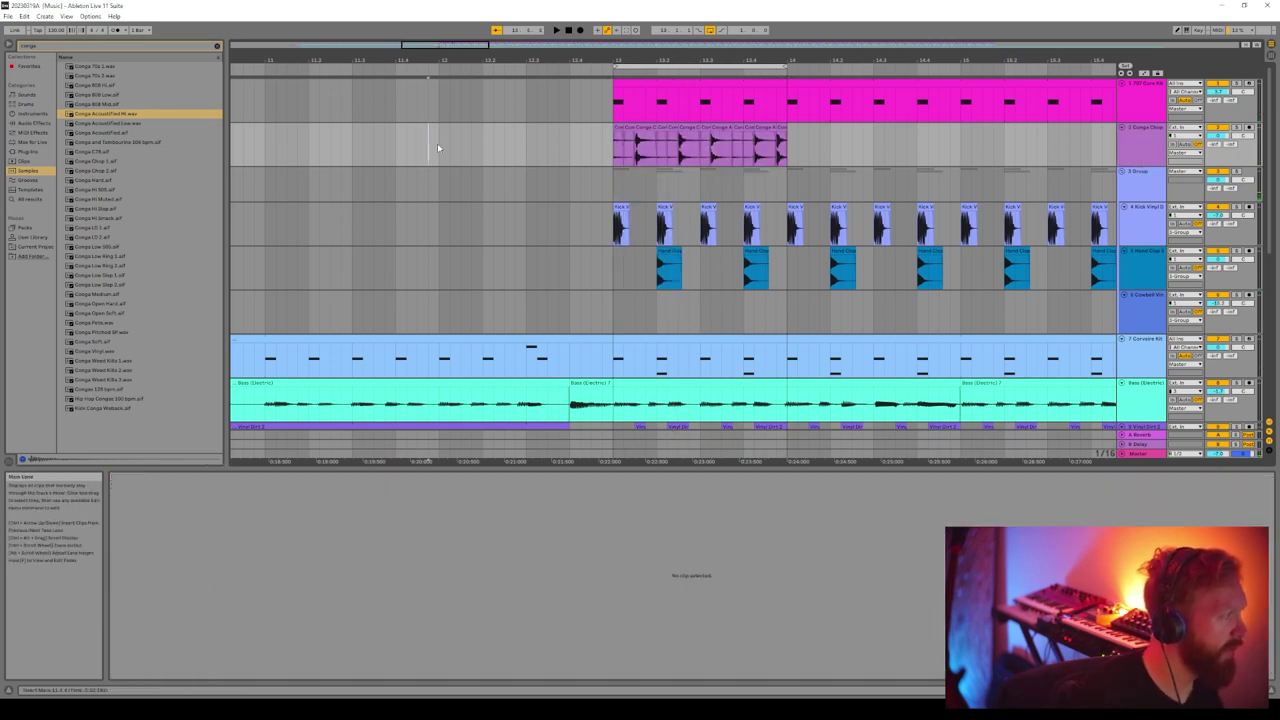
key("ctrl+v")
right_click(469, 130)
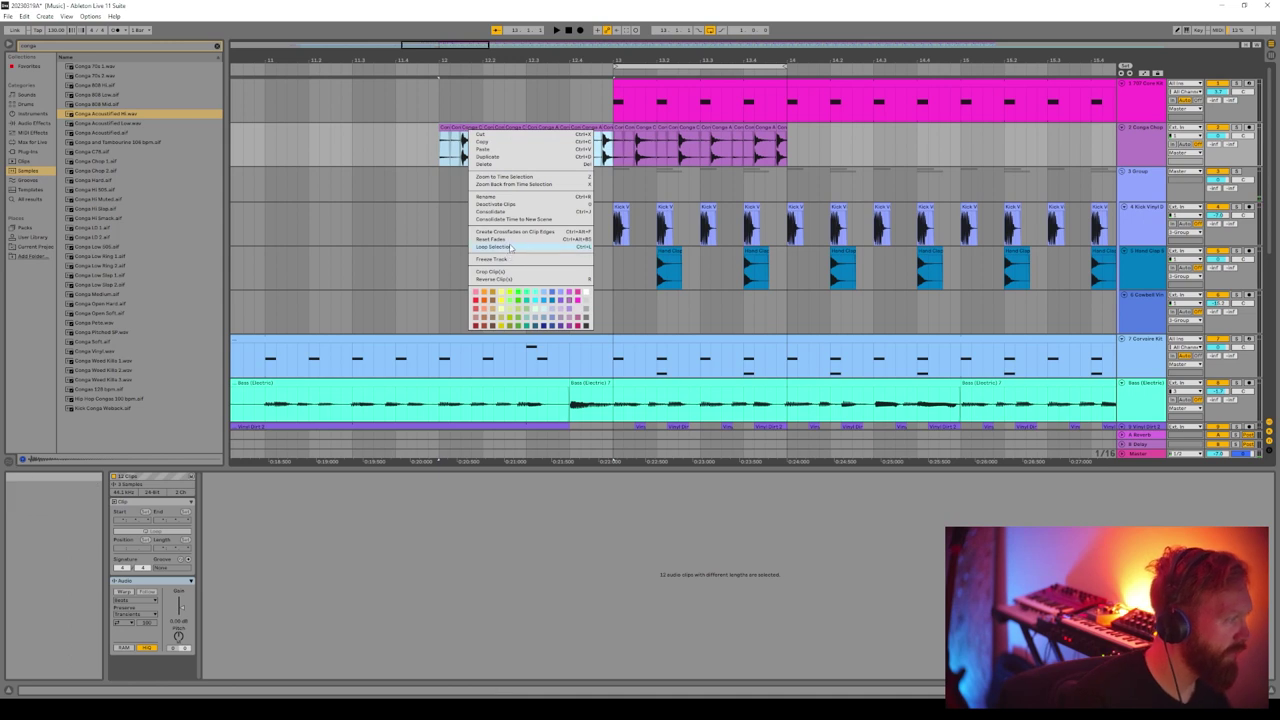
left_click(495, 204)
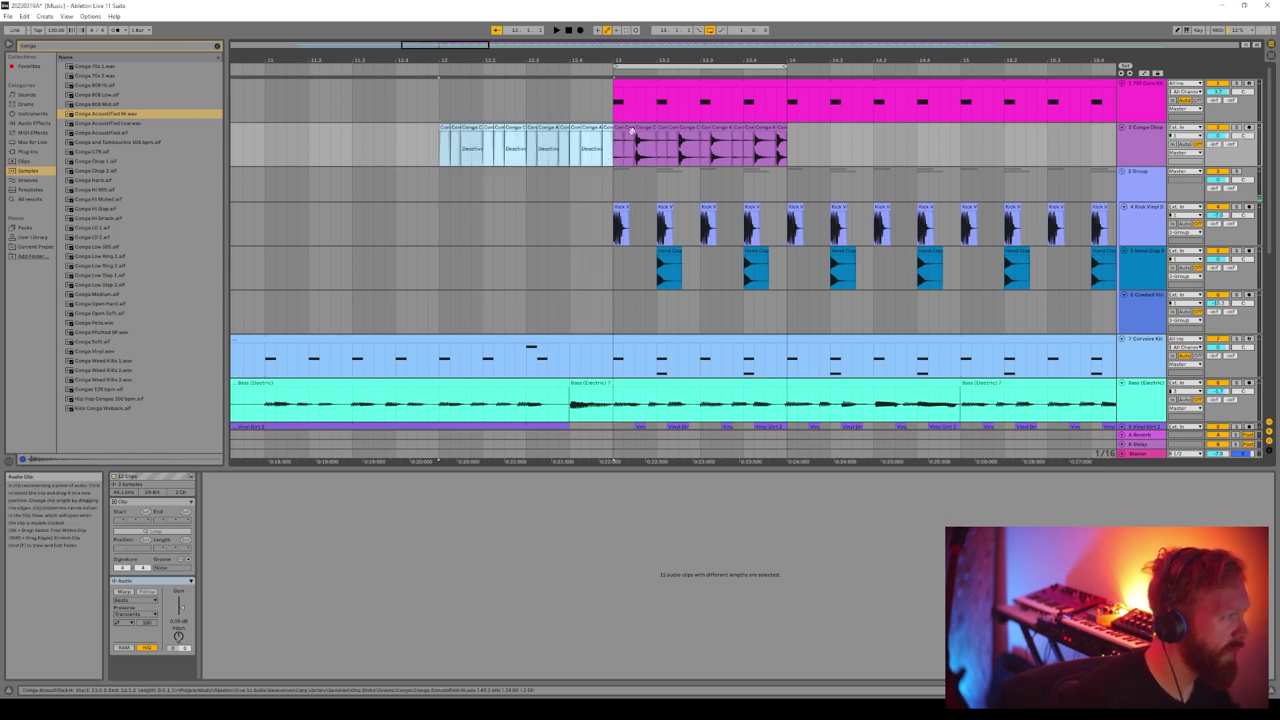
Consolidate the conga clips in bar 13 into one clip and play back the loop
left_click(633, 143)
left_click_drag(633, 143, 790, 160)
left_click(662, 189)
right_click(763, 152)
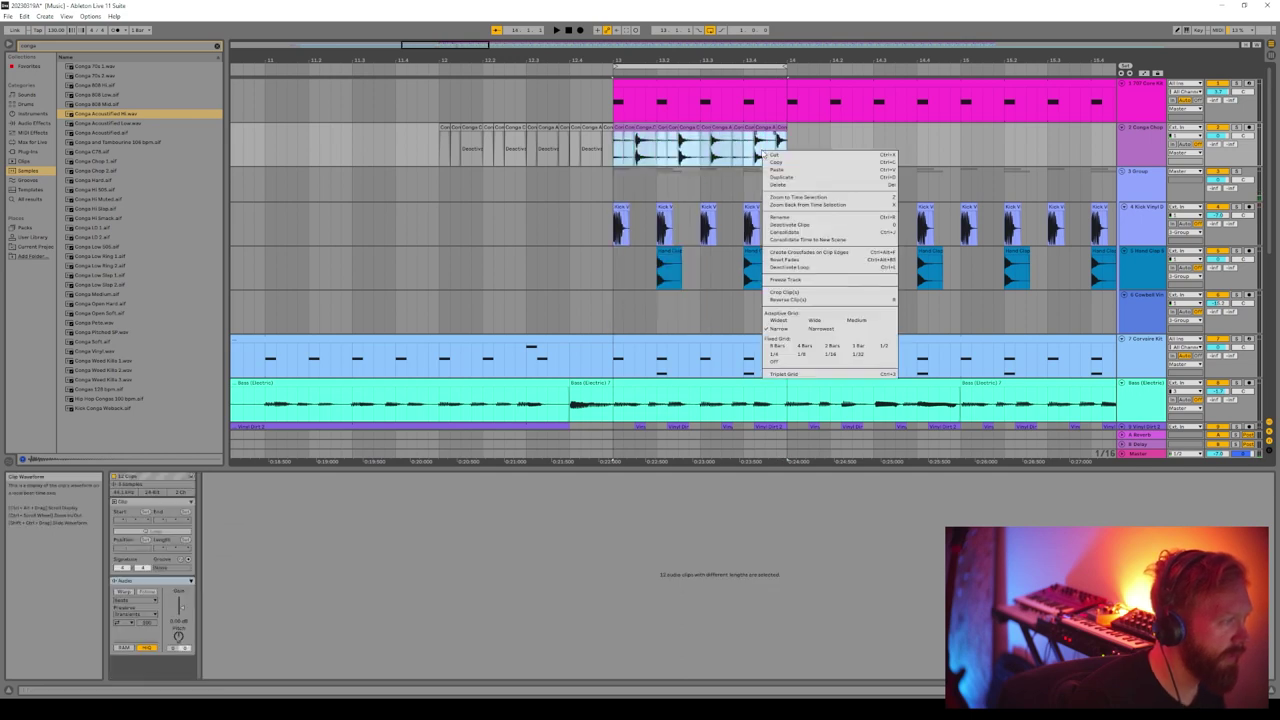
left_click(786, 232)
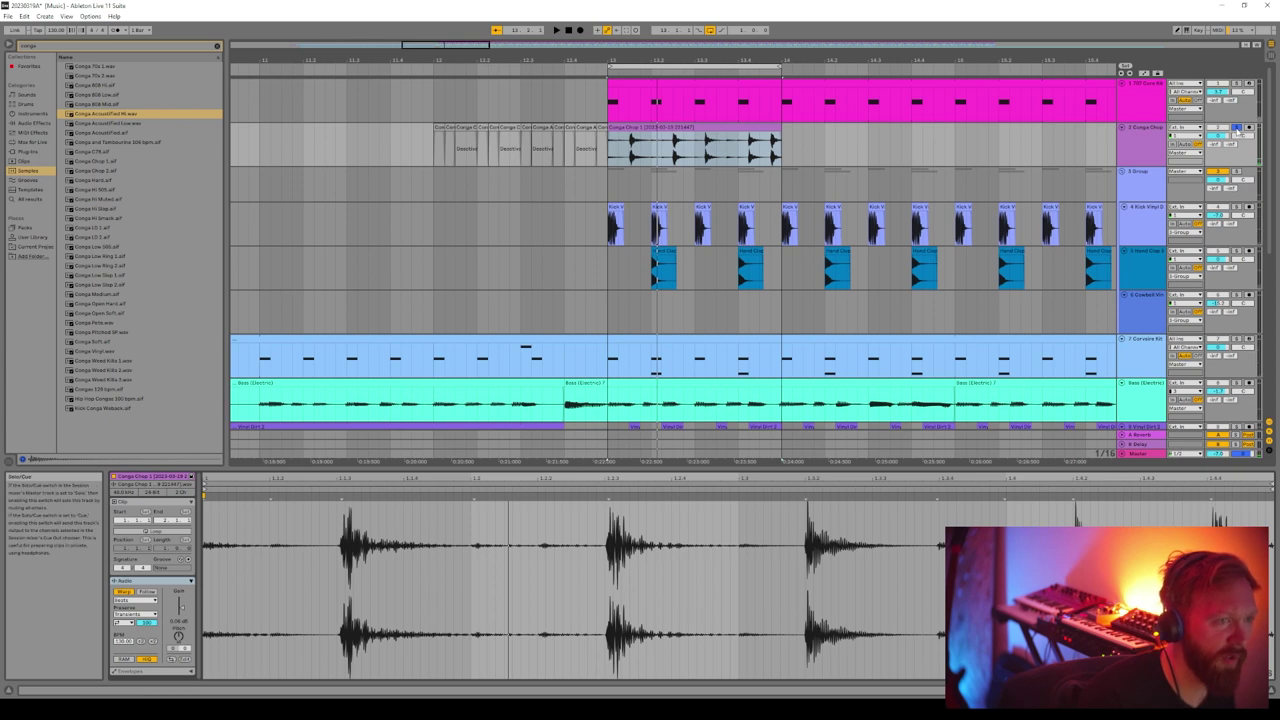
key("space")
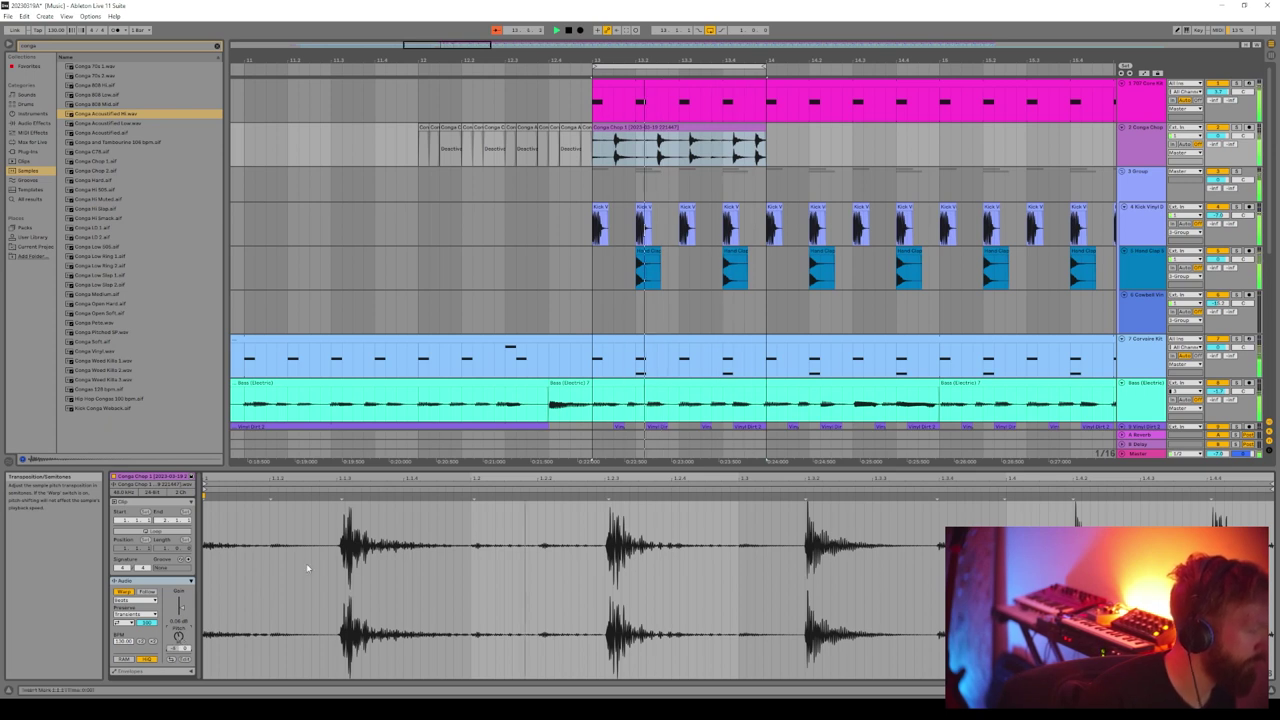
key("space")
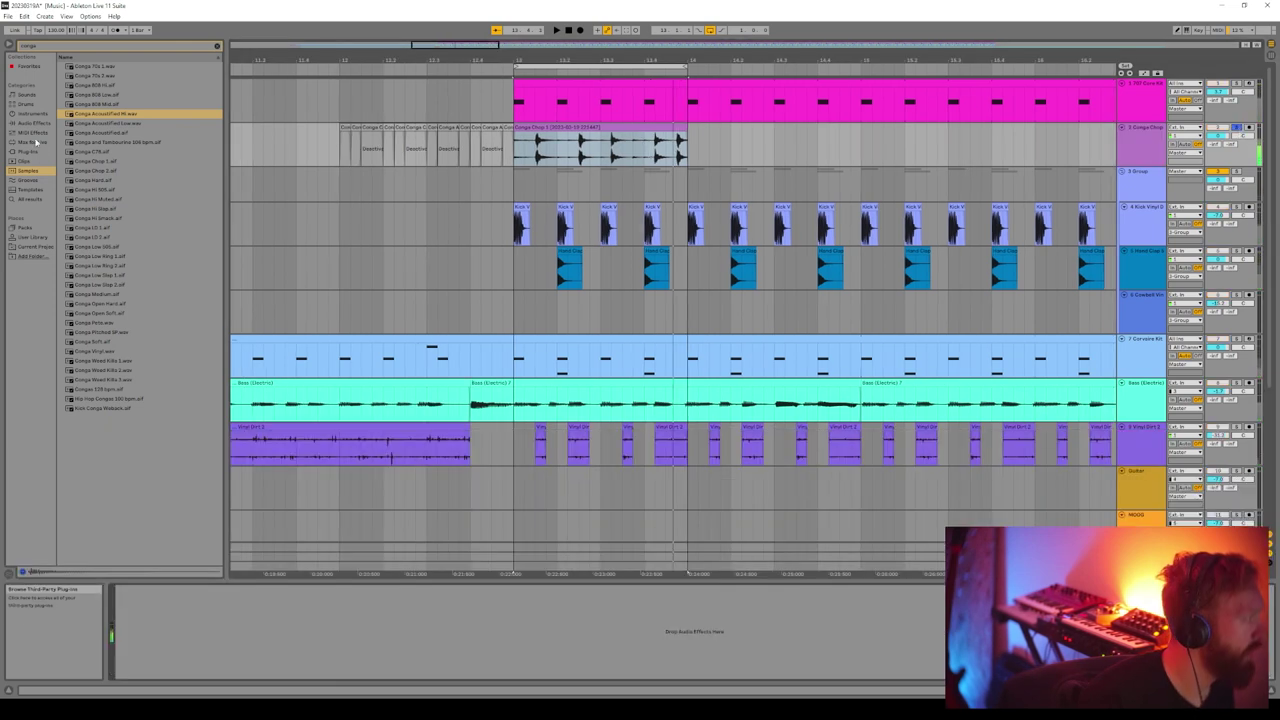
Add the Comeback Kid plug-in and an EQ Eight that cuts the lows to the conga track
left_click(35, 132)
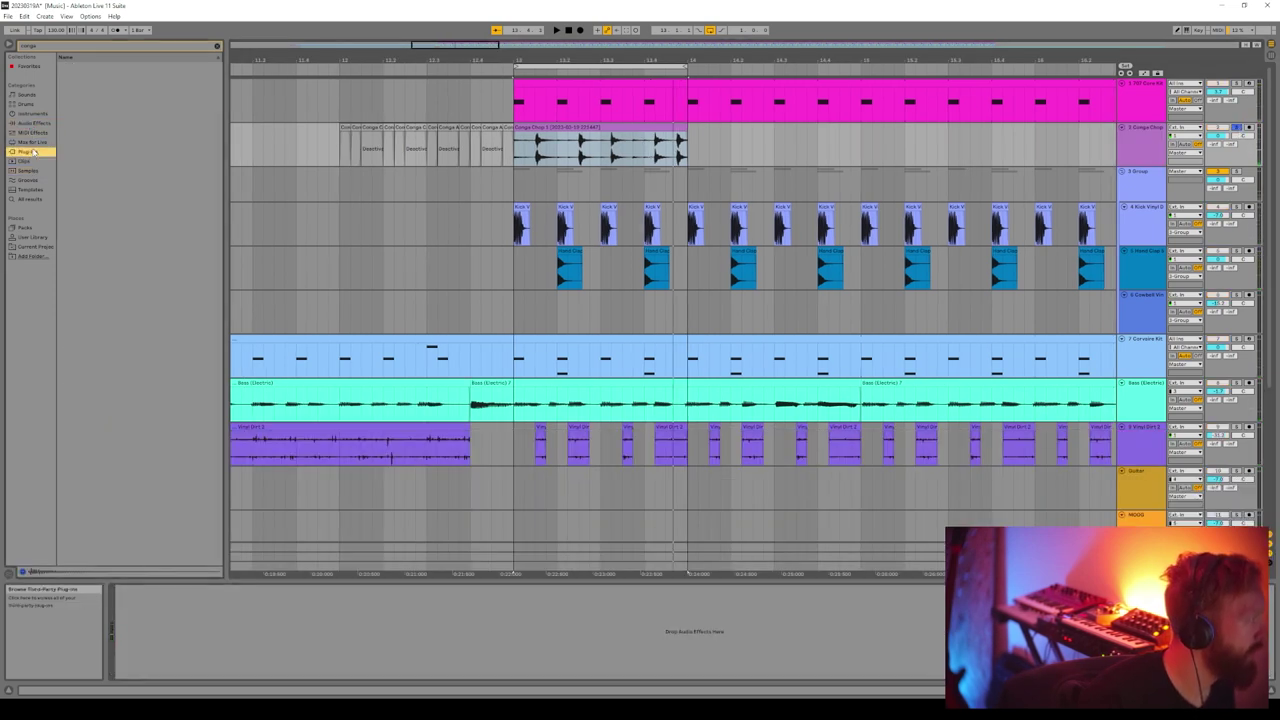
left_click(29, 180)
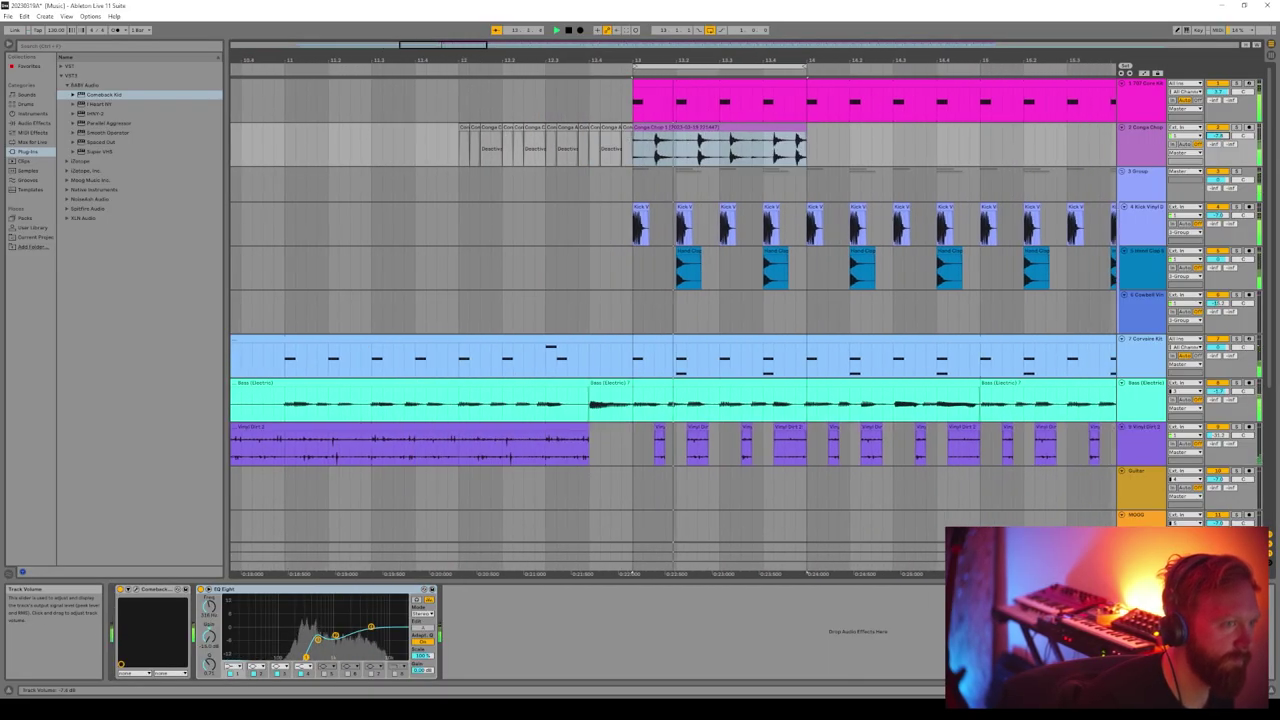
key("space")
Open the consolidated conga clip's details and save the Live Set
double_click(706, 127)
left_click(6, 18)
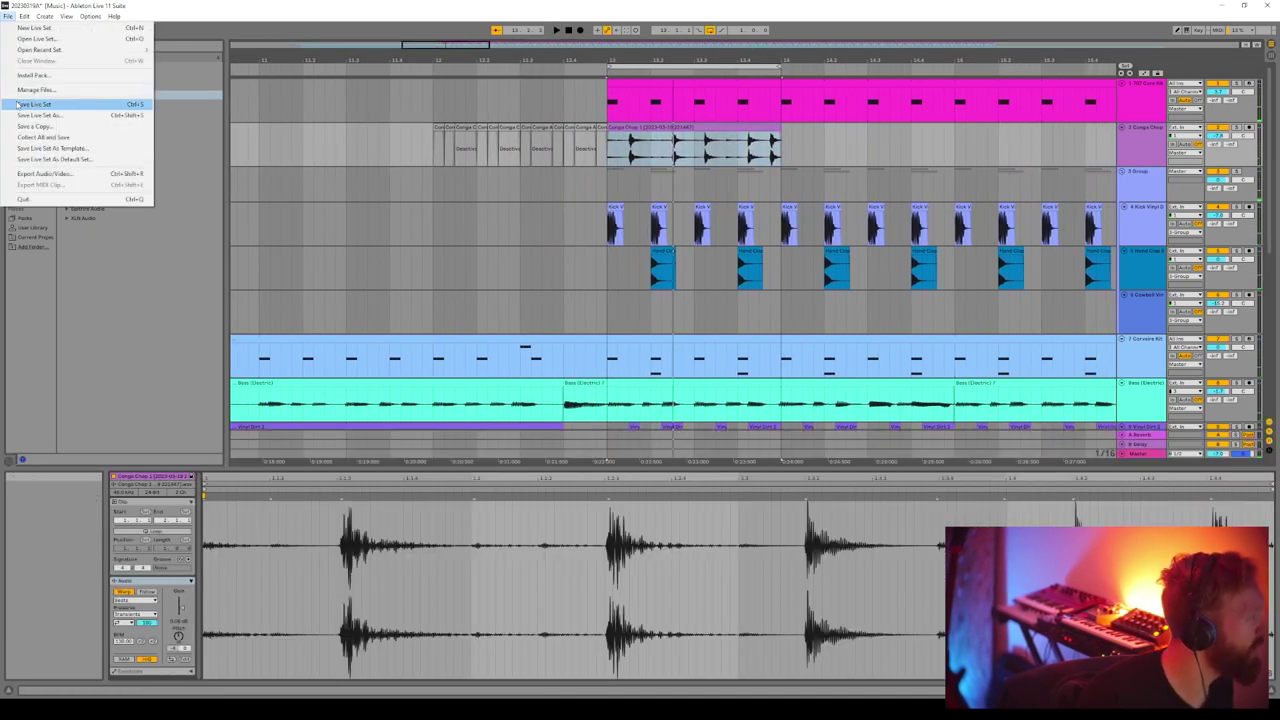
left_click(40, 105)
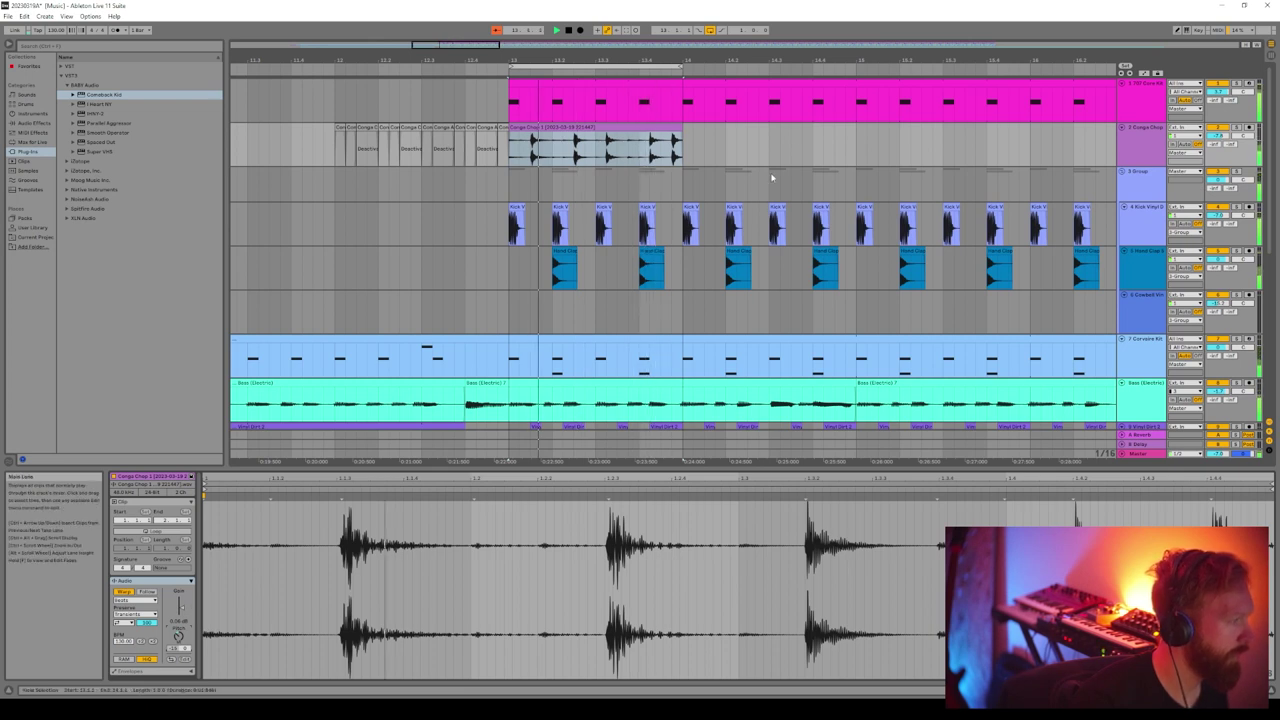
Duplicate the consolidated conga clip repeatedly from bar 13 until it fills the track up to bar 45
left_click(644, 129)
key("space")
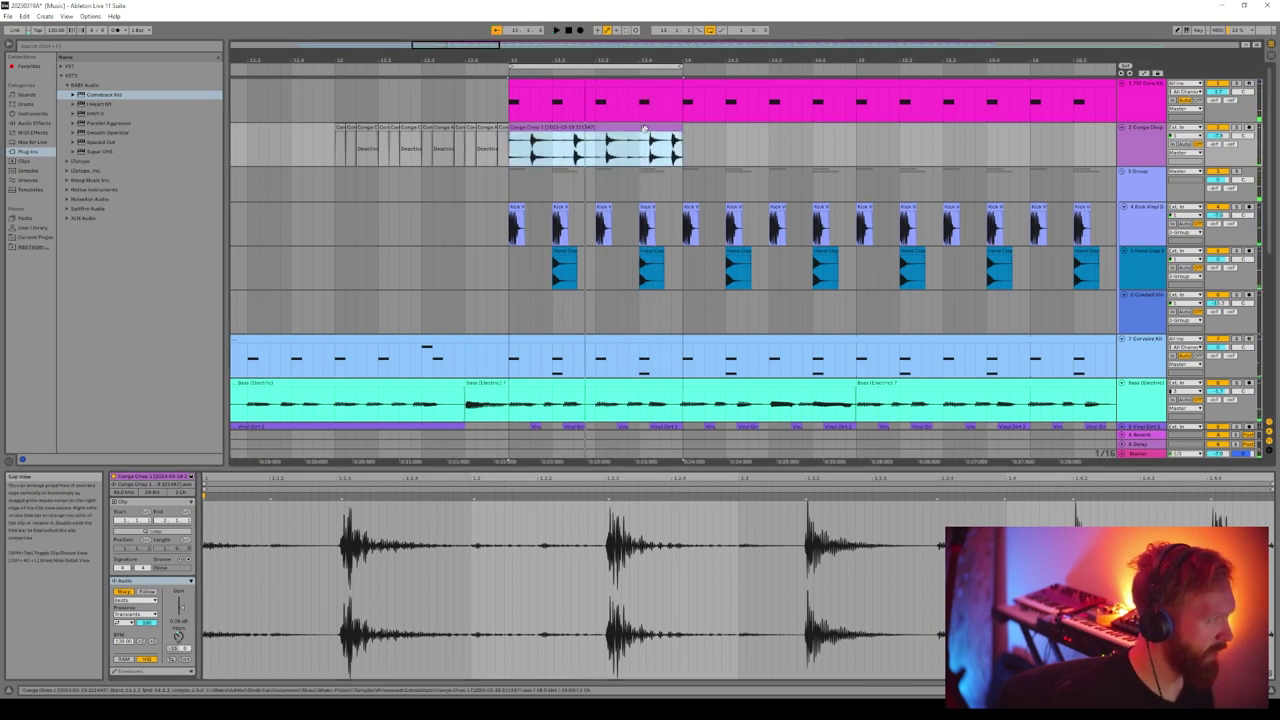
key("ctrl+d")
scroll(688, 154, "down", 3)
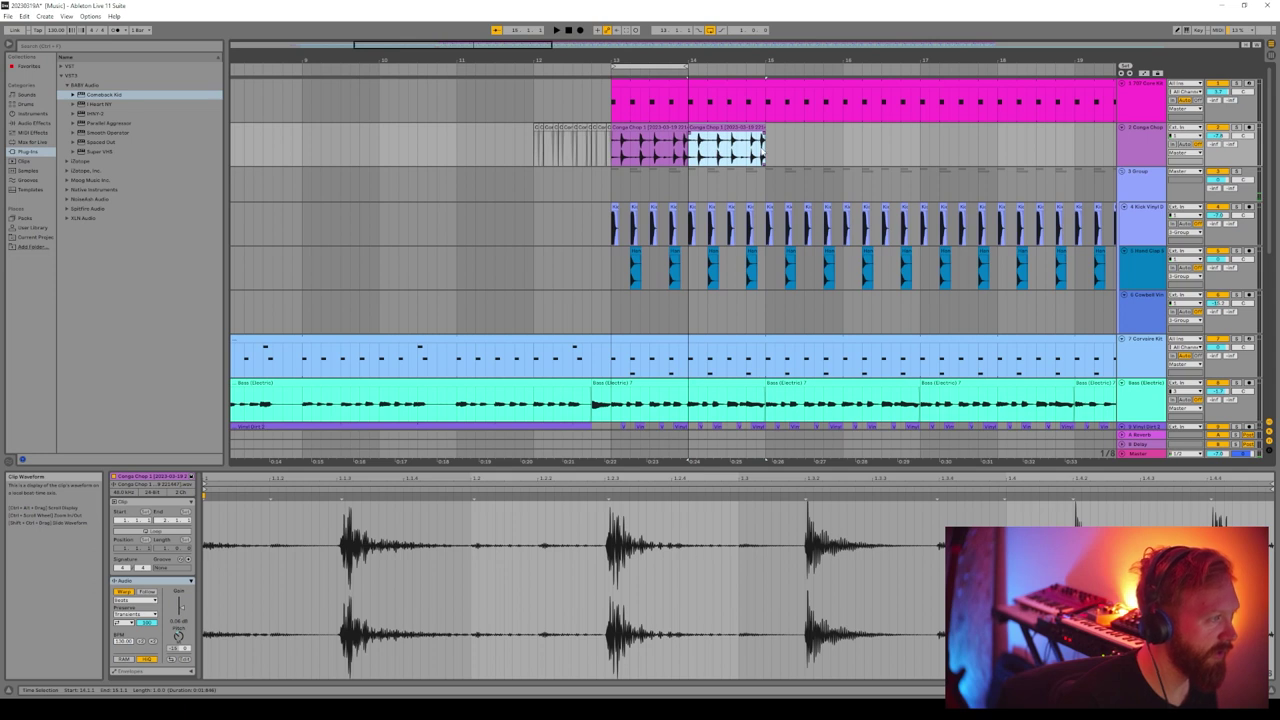
scroll(790, 160, "down", 3)
key("ctrl+d")
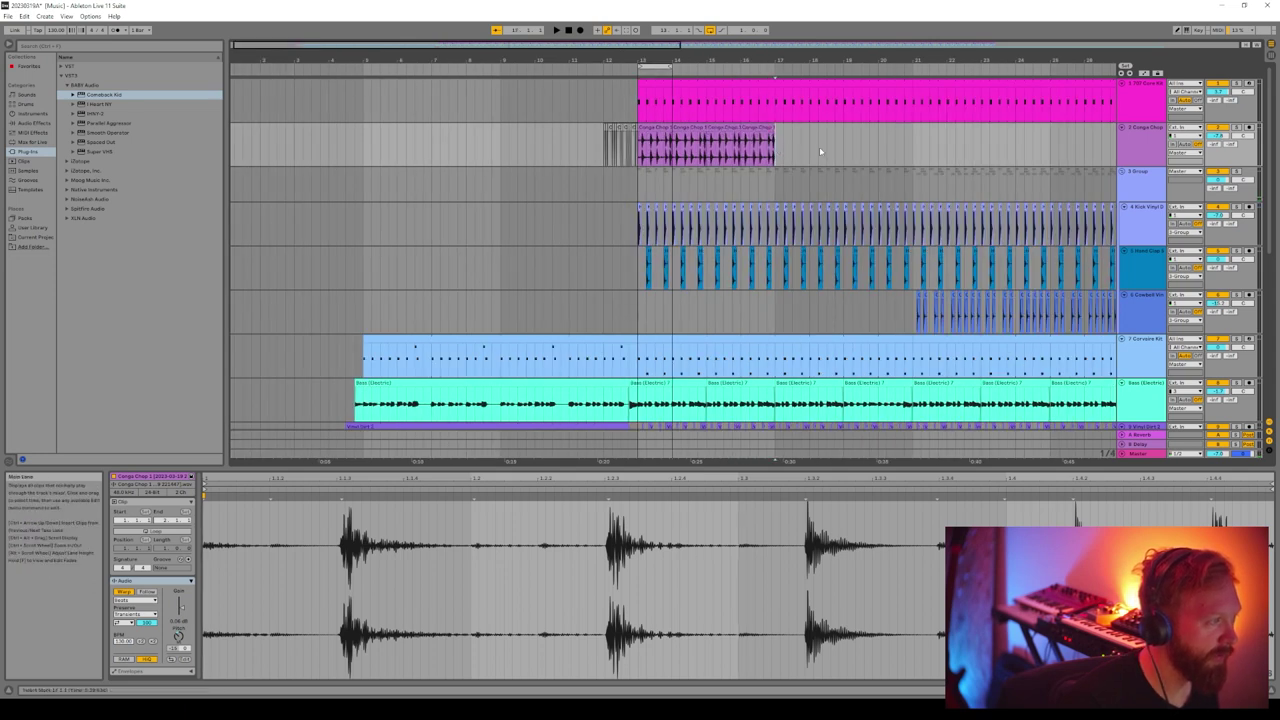
key("ctrl+d")
key("ctrl+d")
key("ctrl+d")
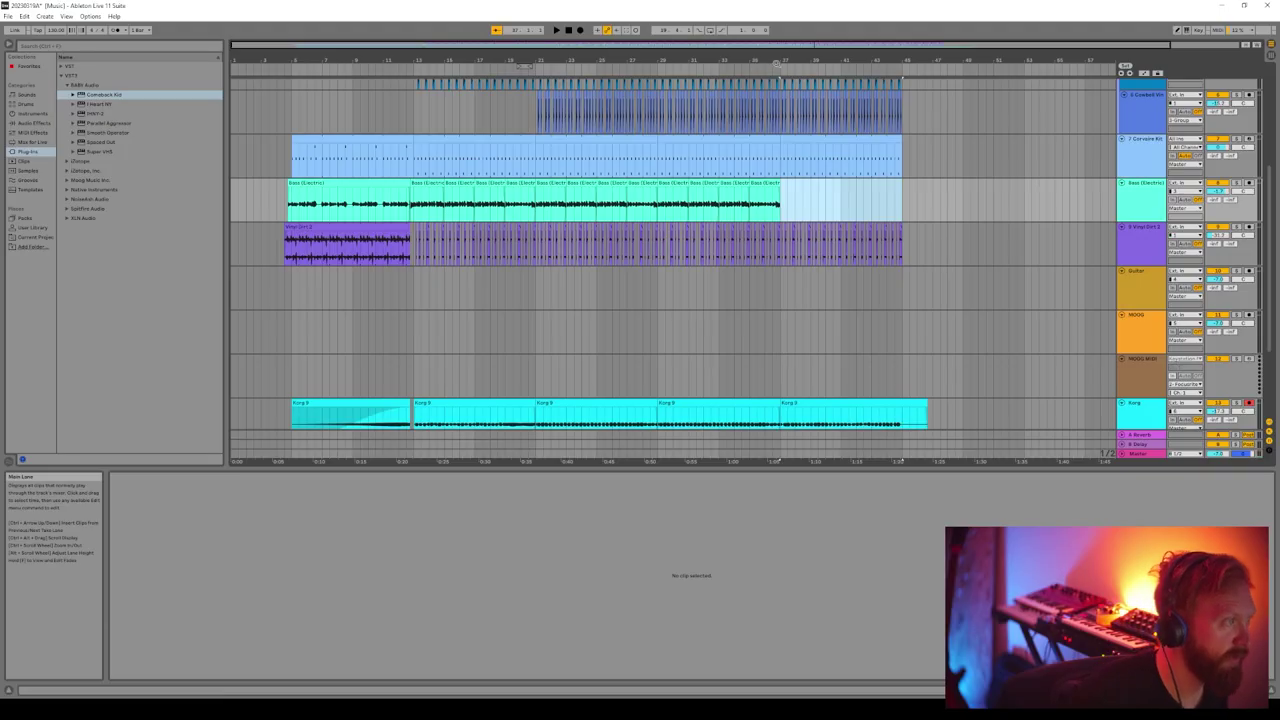
Play back the section around bar 37 and delete the track 7 kit part from bar 37 onward
left_click_drag(777, 64, 712, 64)
key("space")
left_click(831, 290)
scroll(724, 336, "up", 5)
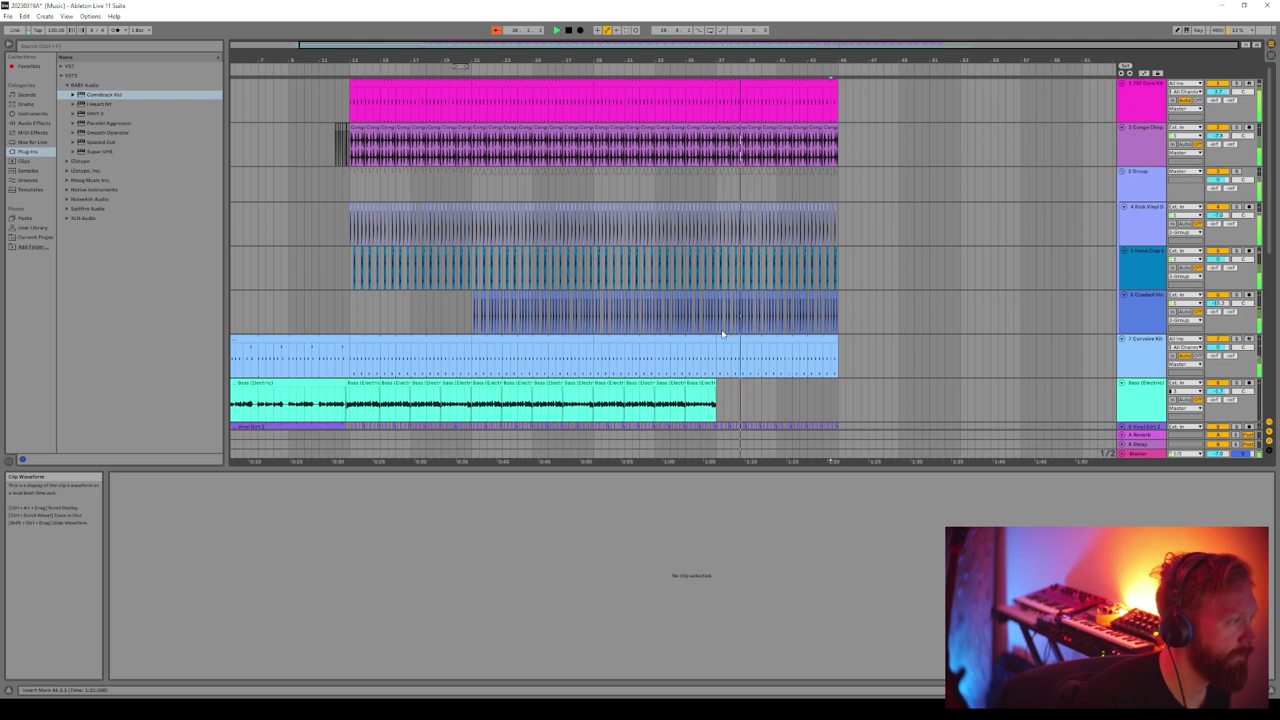
left_click_drag(842, 366, 704, 370)
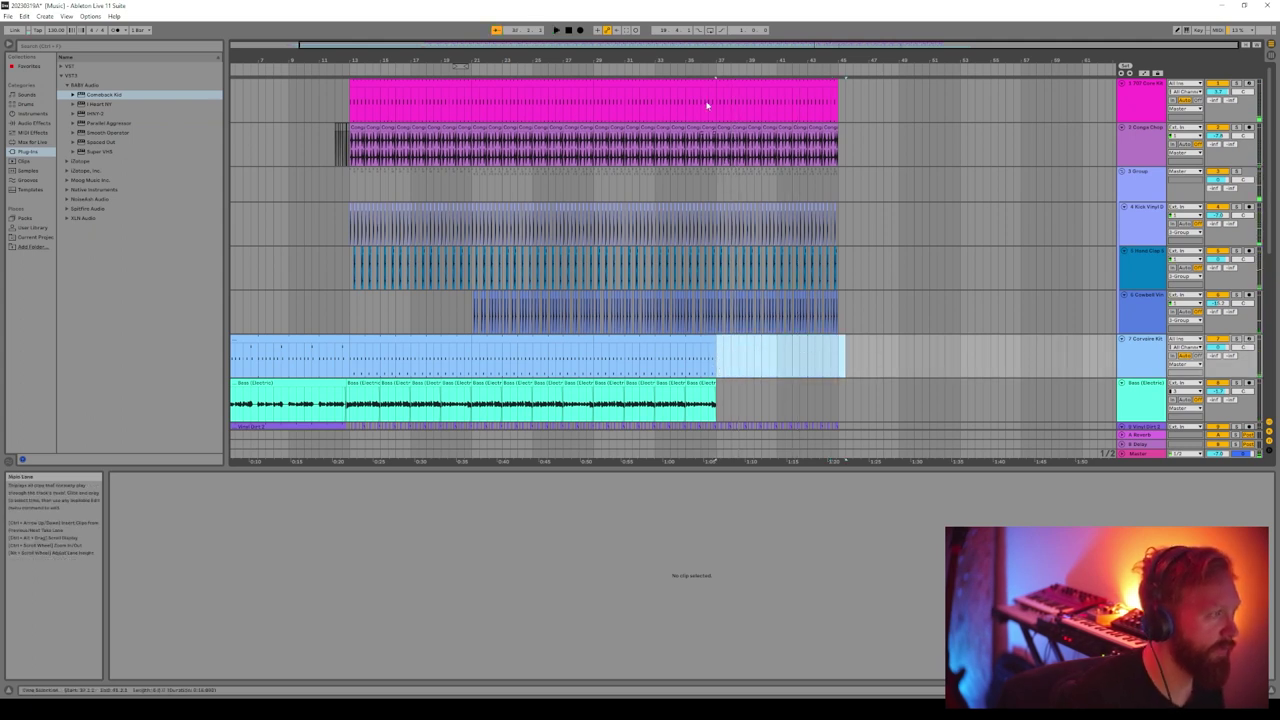
Trim the end of the last Korg clip back to bar 45
scroll(915, 340, "down", 5)
left_click(906, 356)
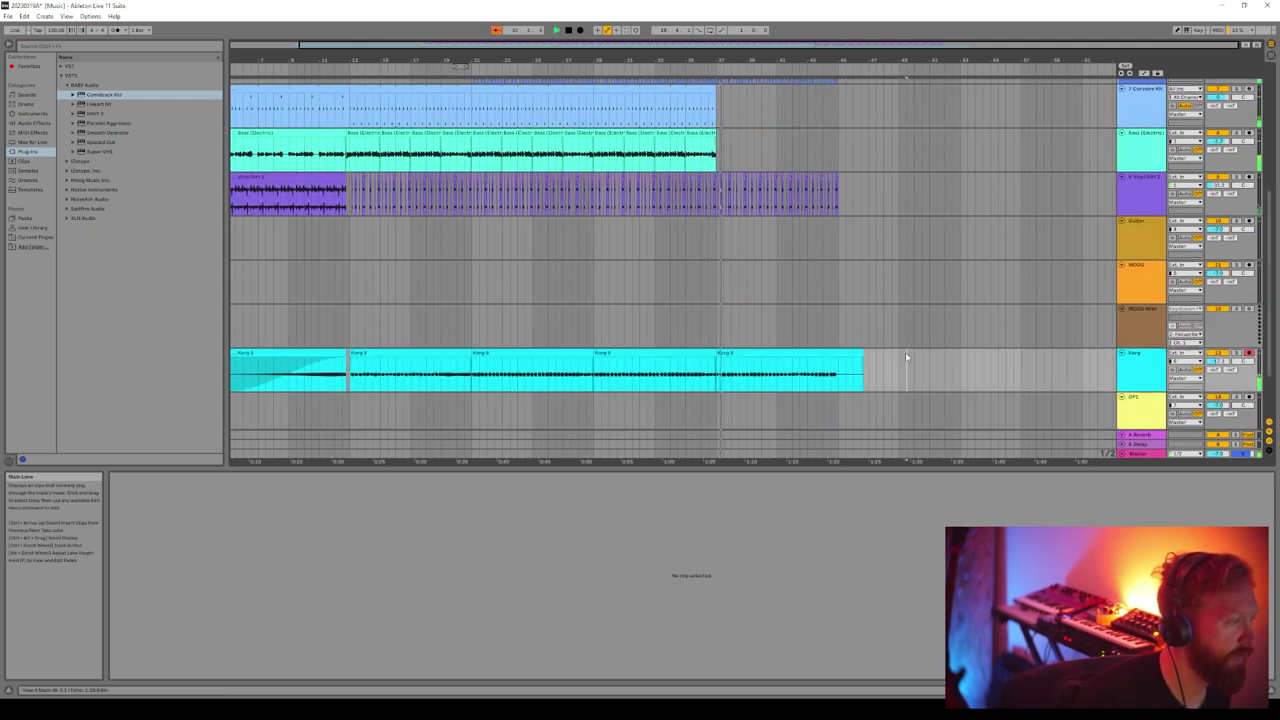
scroll(698, 354, "up", 3)
scroll(698, 354, "down", 2)
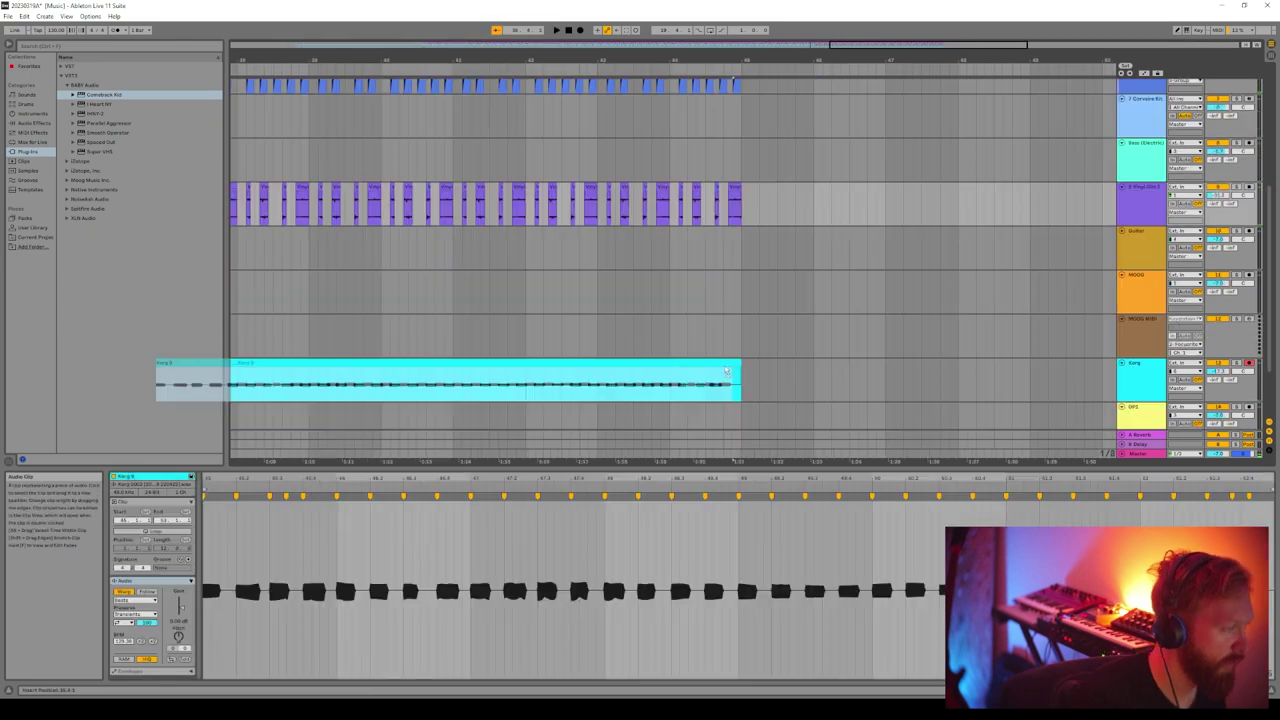
left_click(735, 366)
left_click(759, 397)
Shorten the last Korg clip to end between 44.3 and 44.4 and add a curved fade-out
scroll(759, 397, "up", 5)
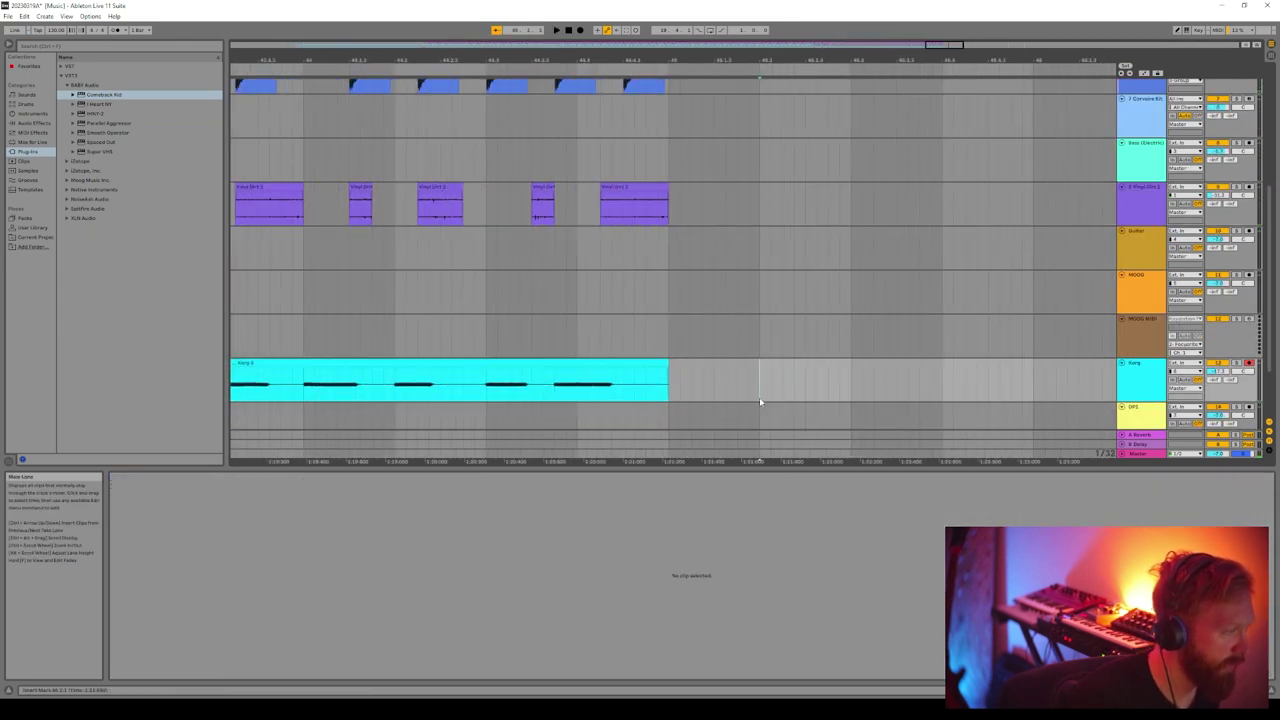
left_click_drag(667, 368, 543, 374)
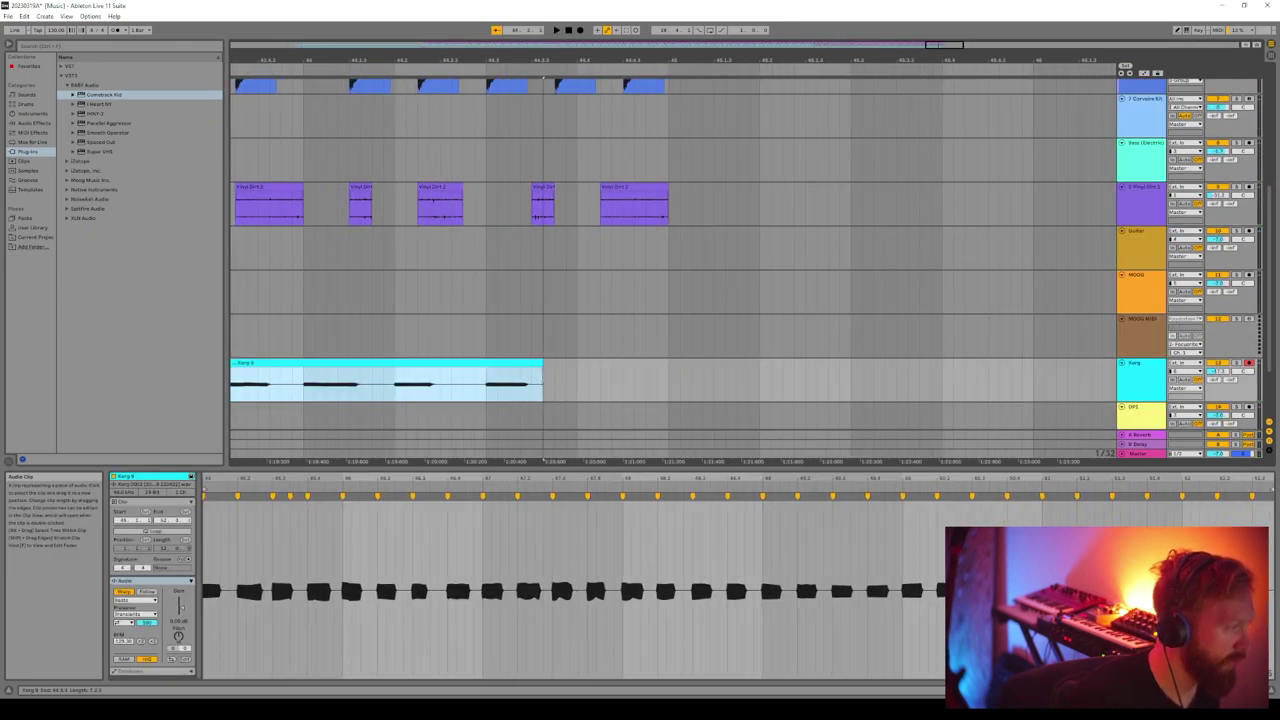
left_click(533, 374)
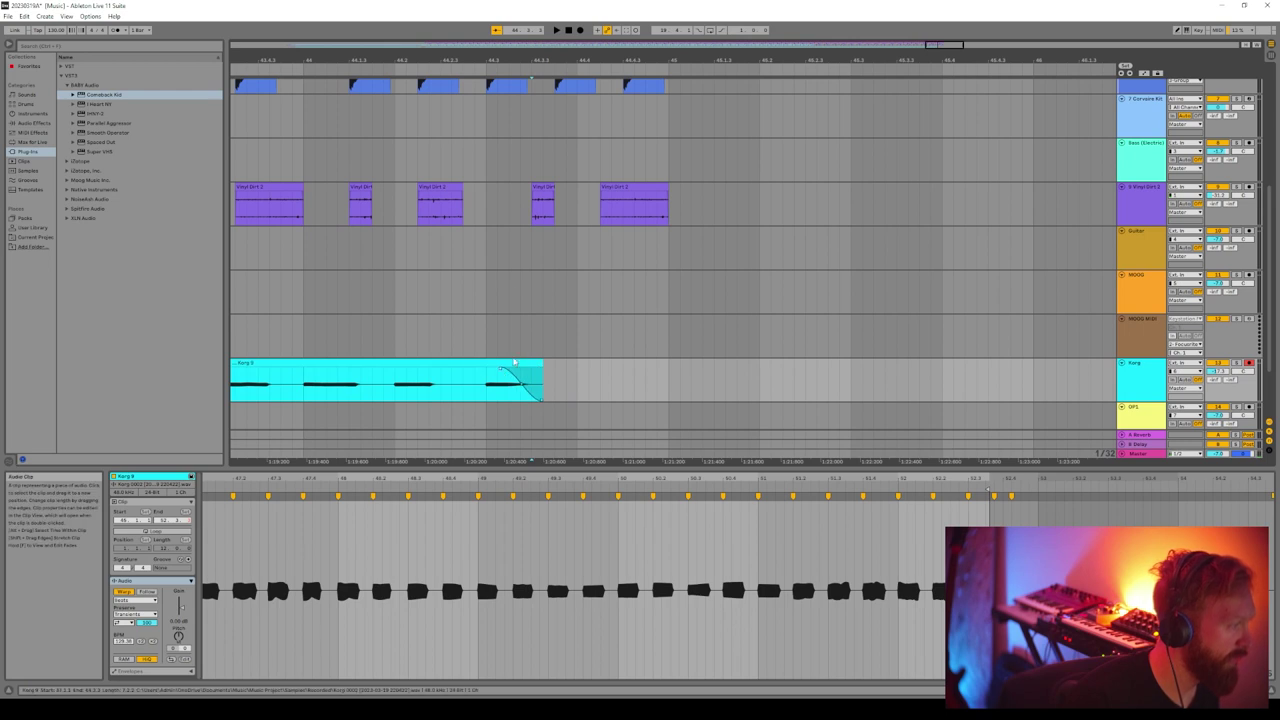
Delete the last two Vinyl Dirt 2 clips, from just after 44.3 to the end of bar 44
scroll(509, 168, "up", 1)
left_click_drag(509, 243, 748, 243)
key("Delete")
scroll(558, 207, "up", 3)
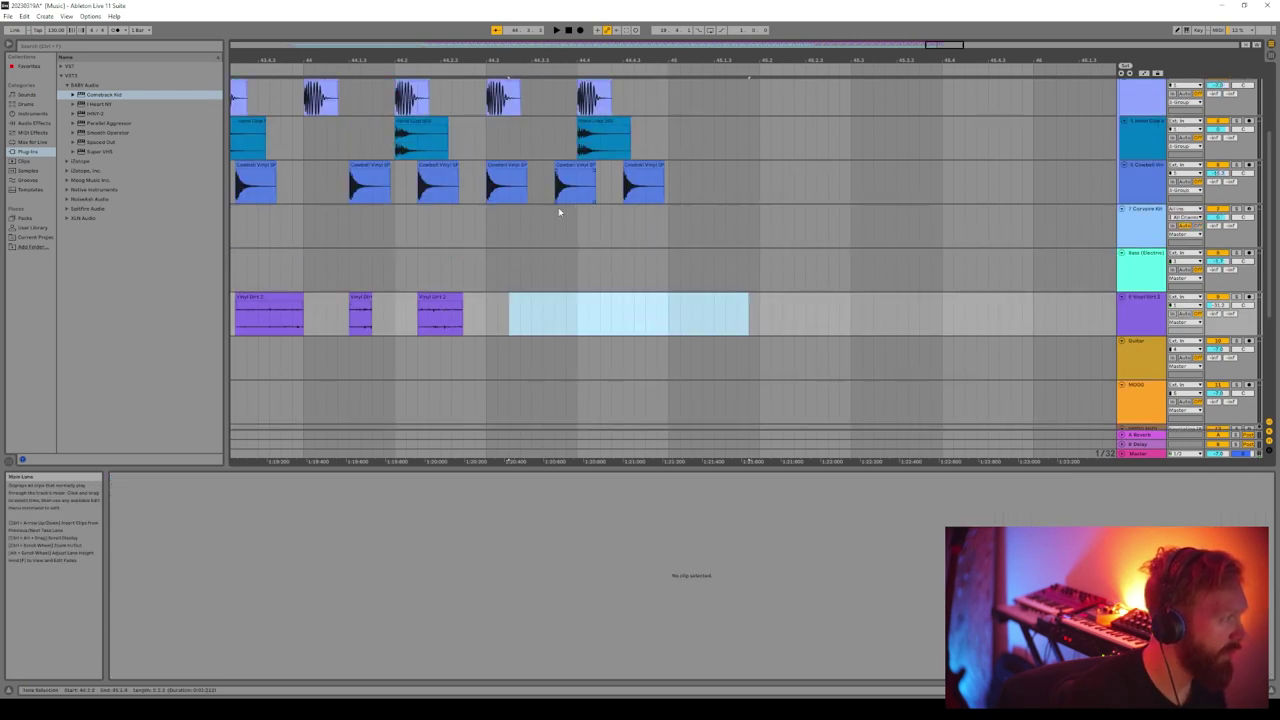
Delete the remaining drum and conga clips from just after 44.3 to the end of bar 44
left_click(505, 232)
left_click_drag(509, 232, 807, 237)
key("Delete")
scroll(523, 229, "up", 3)
left_click_drag(510, 232, 760, 268)
key("Delete")
mouse_move(700, 175)
left_mouse_down()
mouse_move(500, 74)
mouse_move(520, 85)
left_mouse_up()
key("Delete")
Play back the trimmed ending in bar 44 and review the arrangement around it
left_click(446, 75)
left_click(642, 180)
scroll(569, 209, "down", 8)
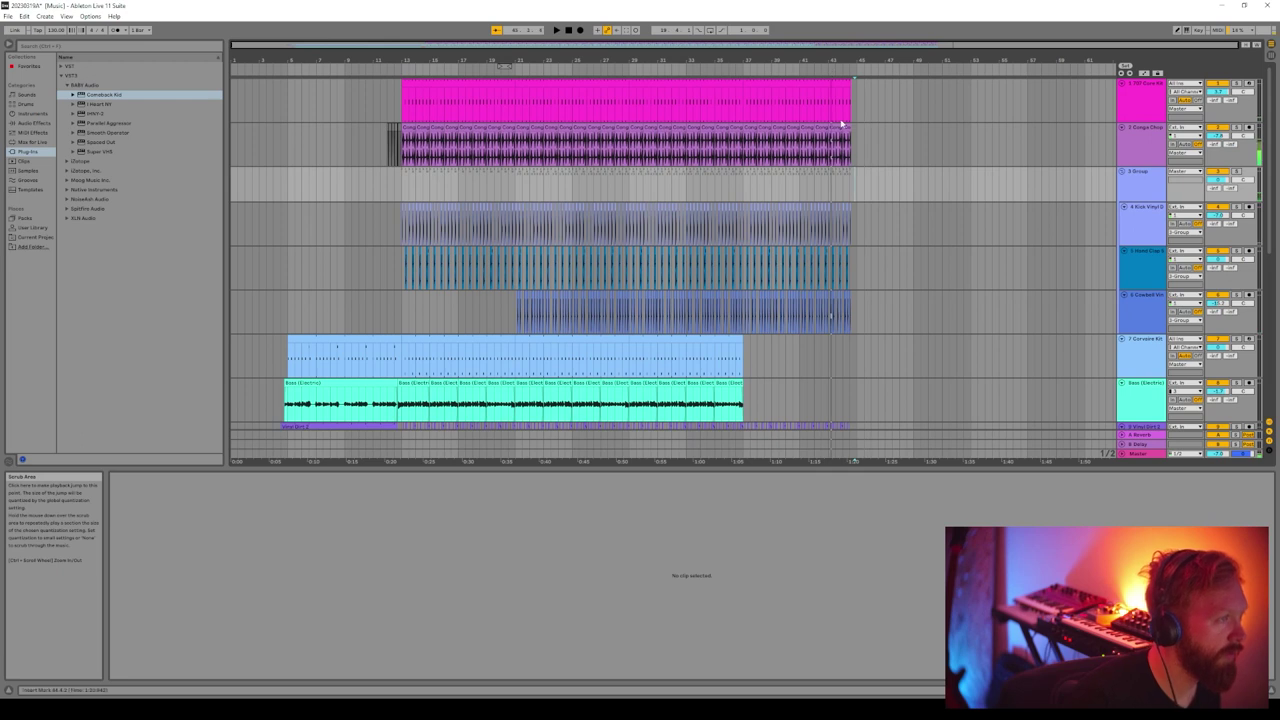
scroll(874, 186, "down", 3)
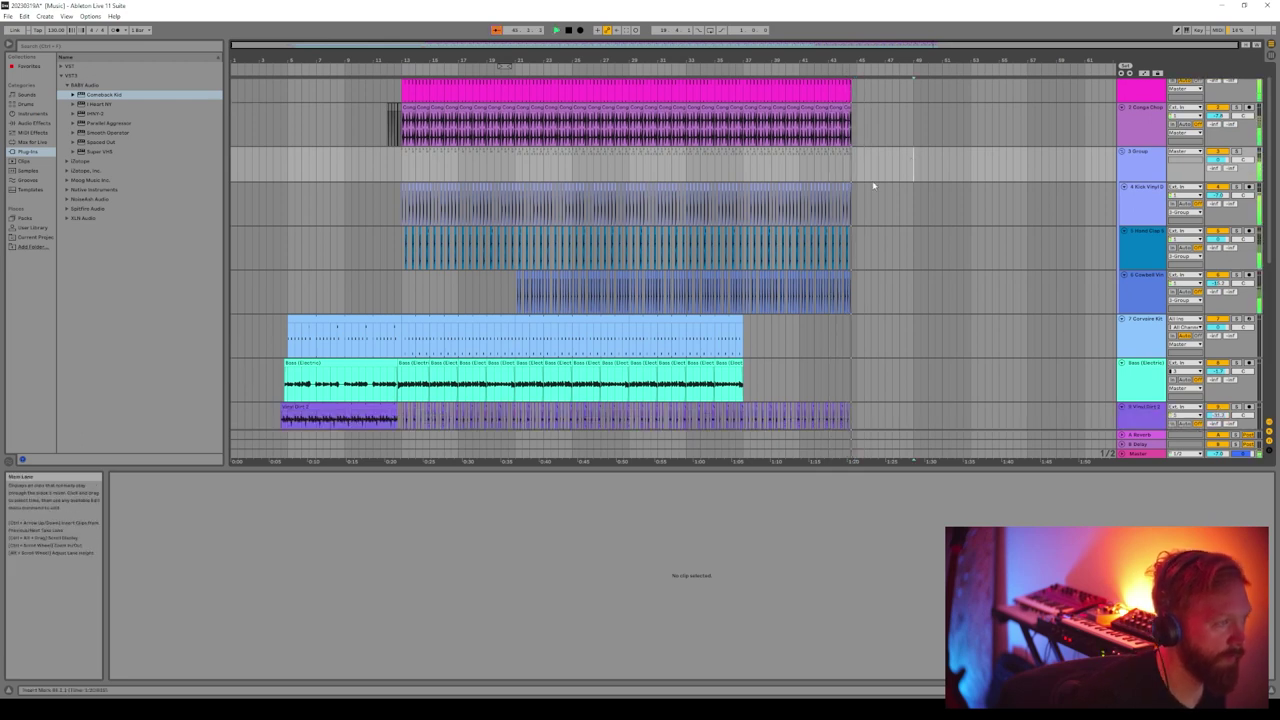
scroll(577, 382, "up", 3)
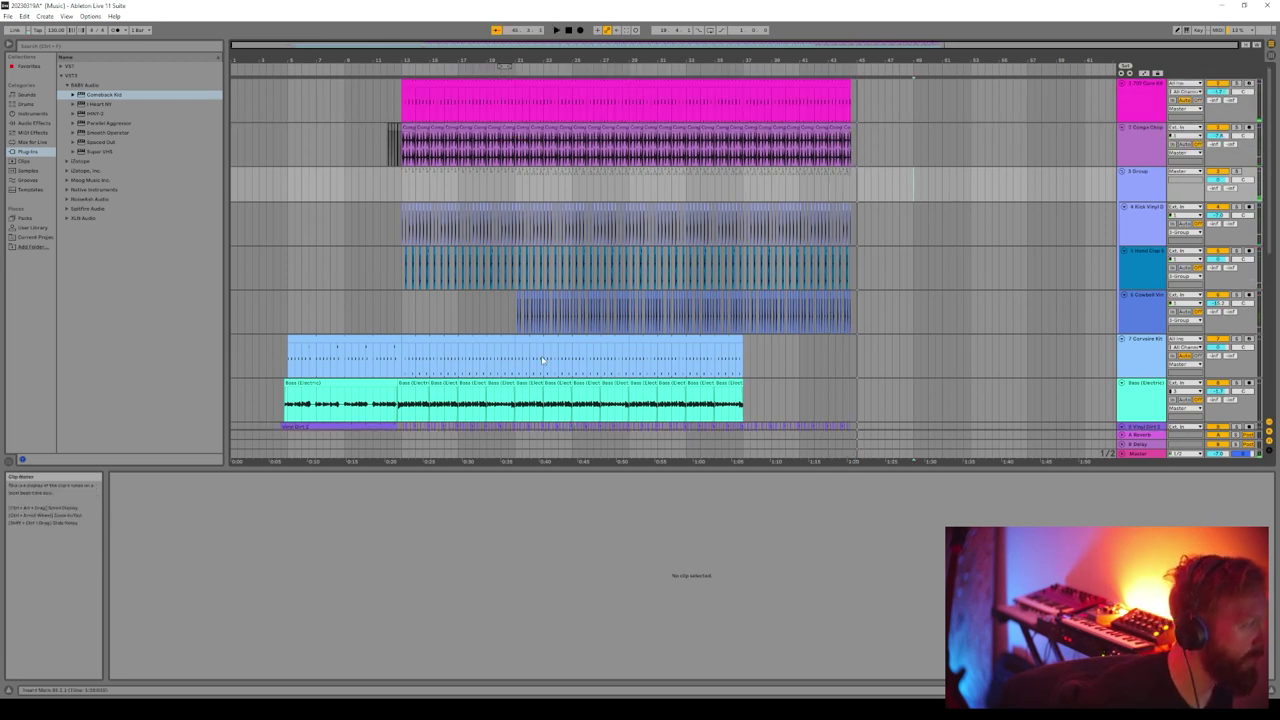
Duplicate the section from bar 21 to bar 37 on the drum, bass and vinyl tracks, placing the copy at bar 45
scroll(520, 368, "down", 4)
left_click_drag(515, 370, 743, 95)
left_click(857, 102)
key("ctrl+a")
key("ctrl+d")
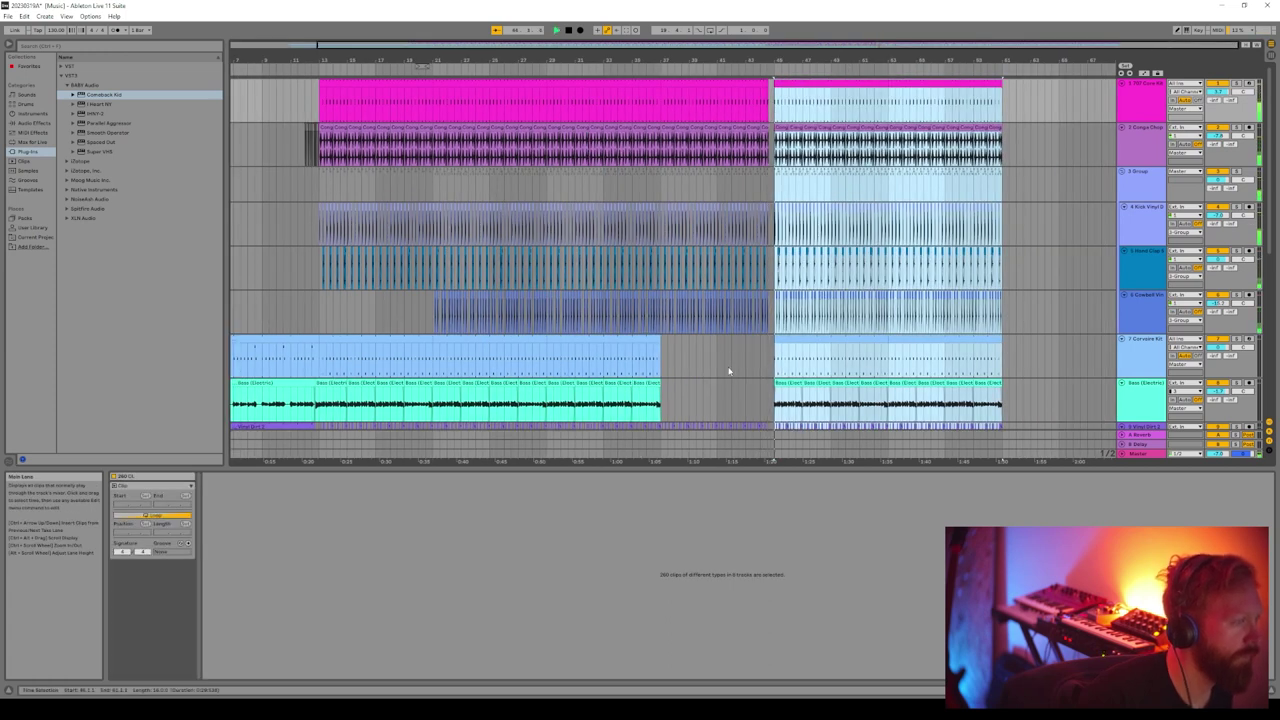
scroll(725, 361, "down", 4)
left_click(714, 386)
scroll(714, 378, "up", 3)
scroll(710, 372, "down", 2)
scroll(706, 370, "down", 4)
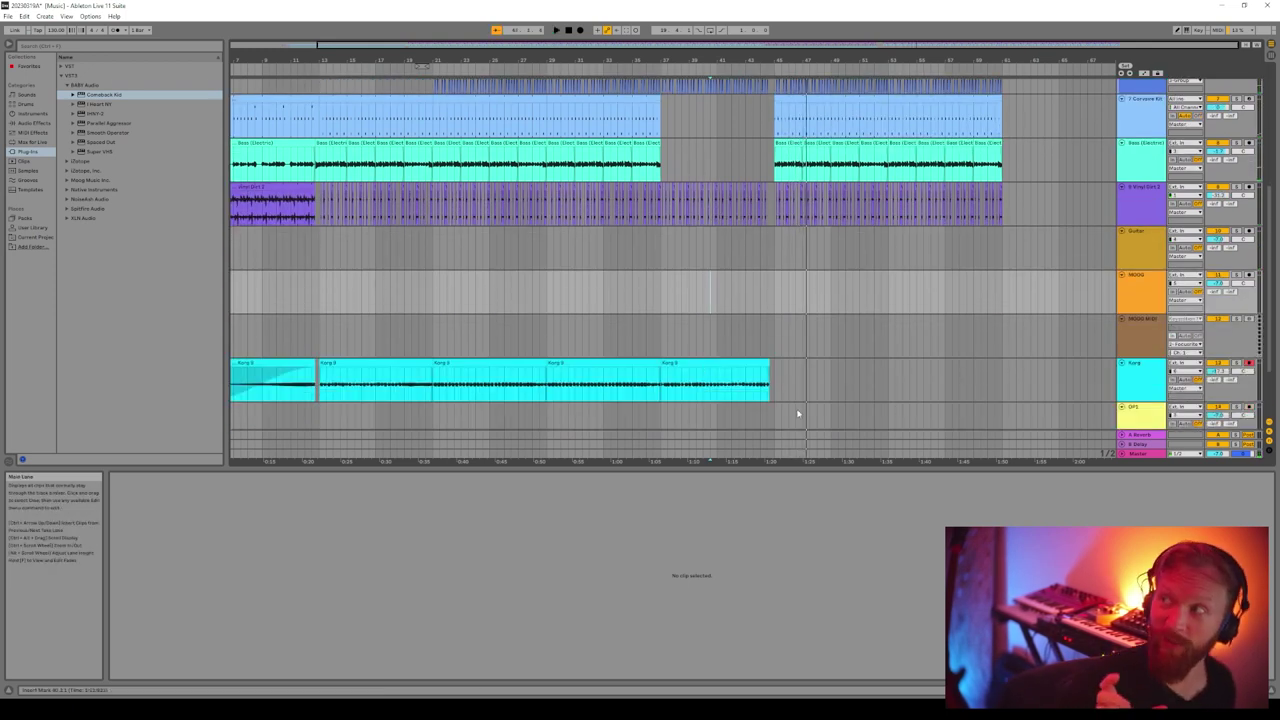
Shift the whole arrangement 16 bars later so it starts around bar 21, and save the Live Set
left_click(8, 17)
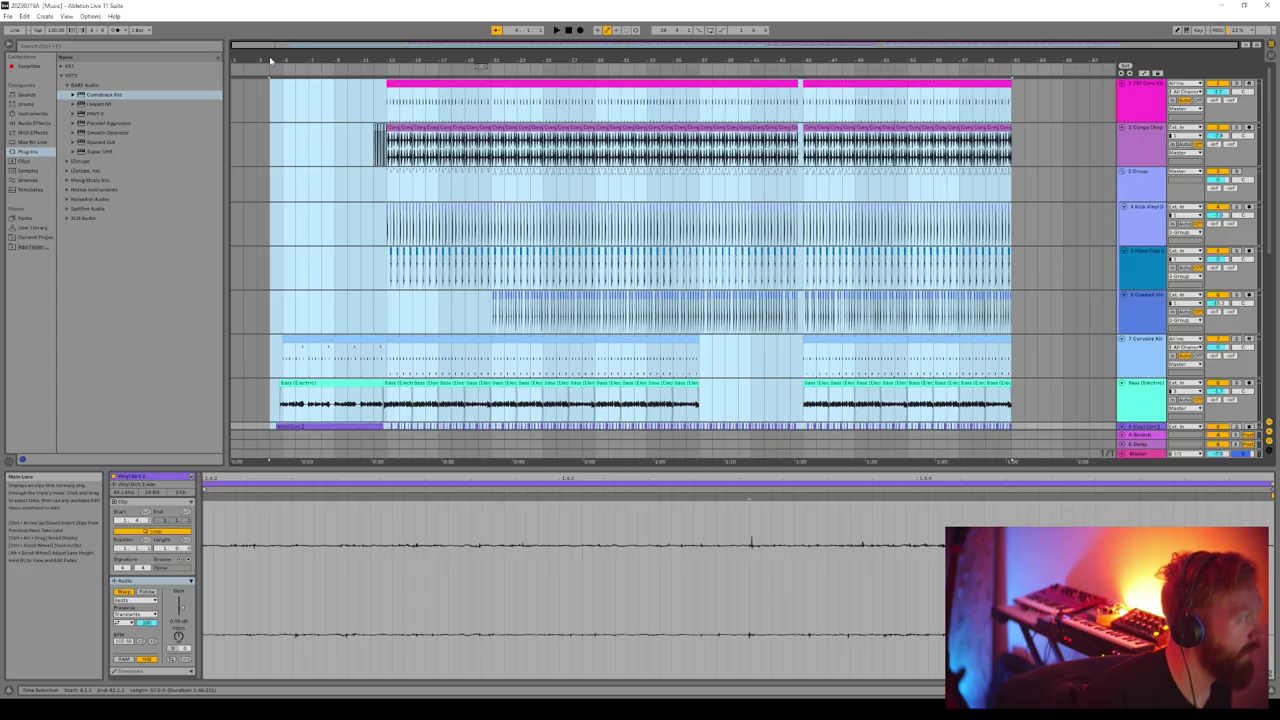
key("ctrl+a")
key("ctrl+s")
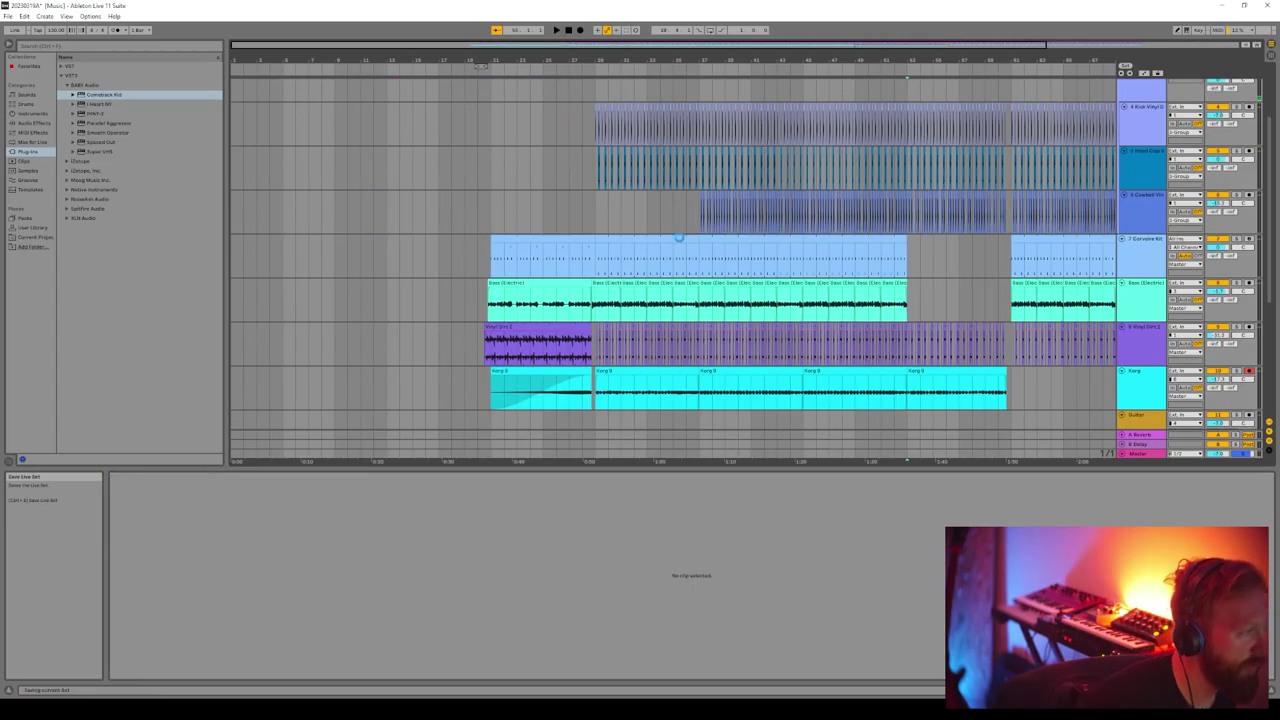
Copy the four bars of conga clips starting at bar 61 and paste them at bar 5 on the same track
scroll(677, 245, "up", 3)
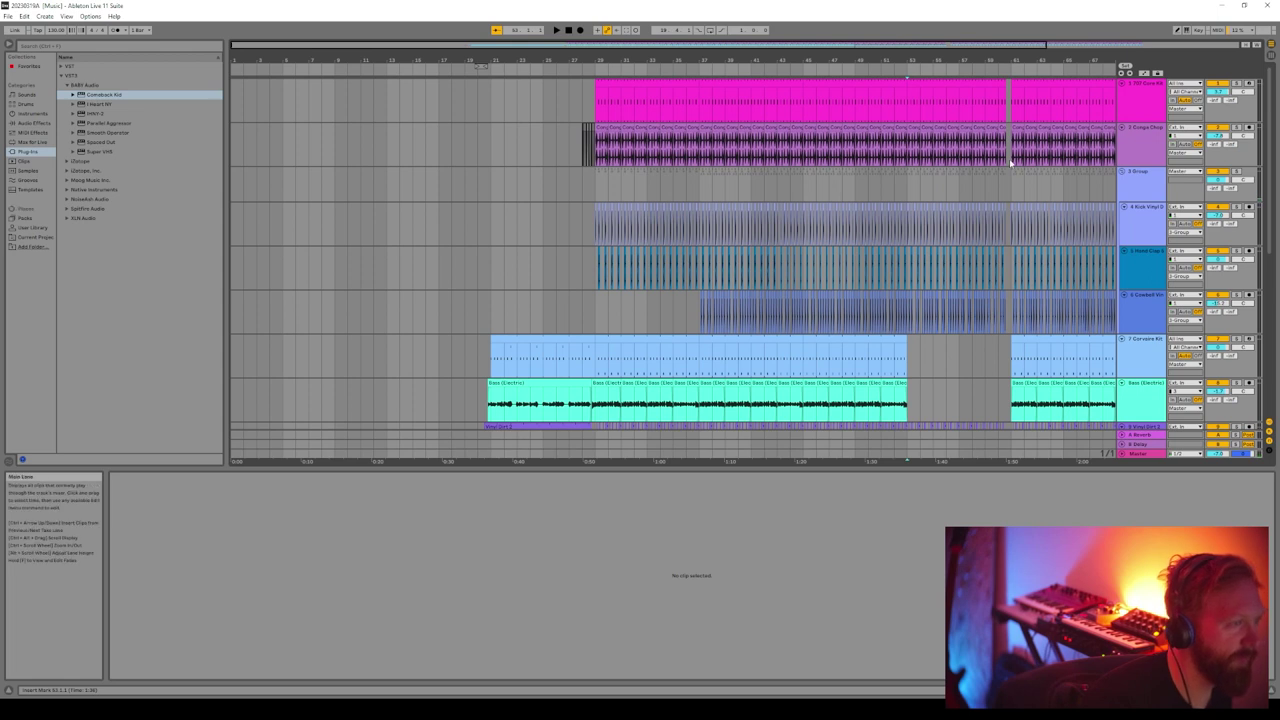
left_click(1015, 158)
left_click_drag(1015, 158, 1061, 158)
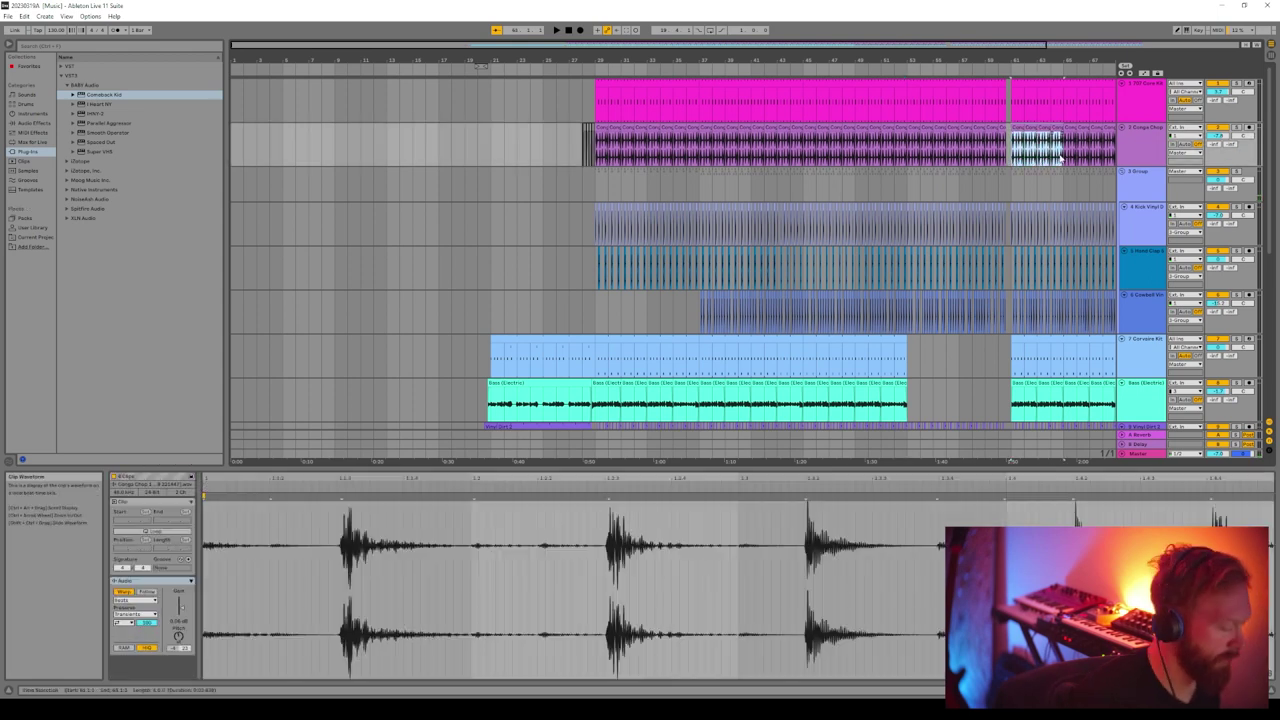
left_click(285, 152)
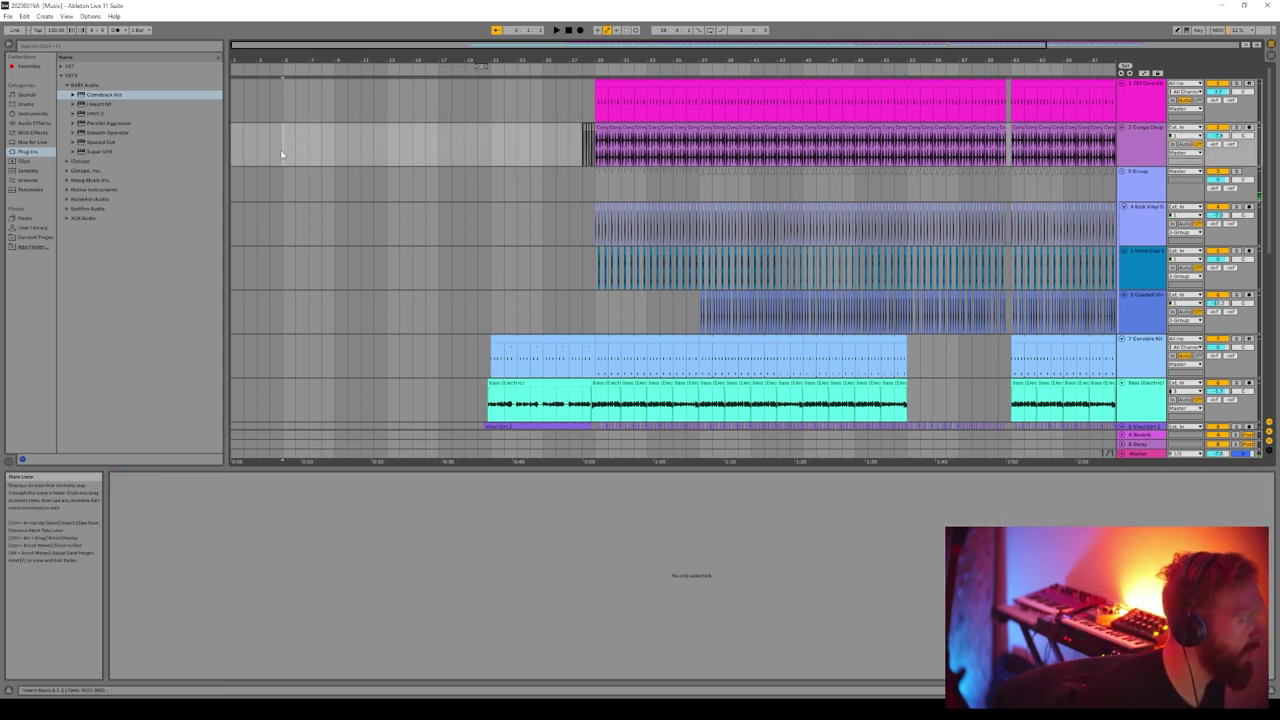
key("ctrl+v")
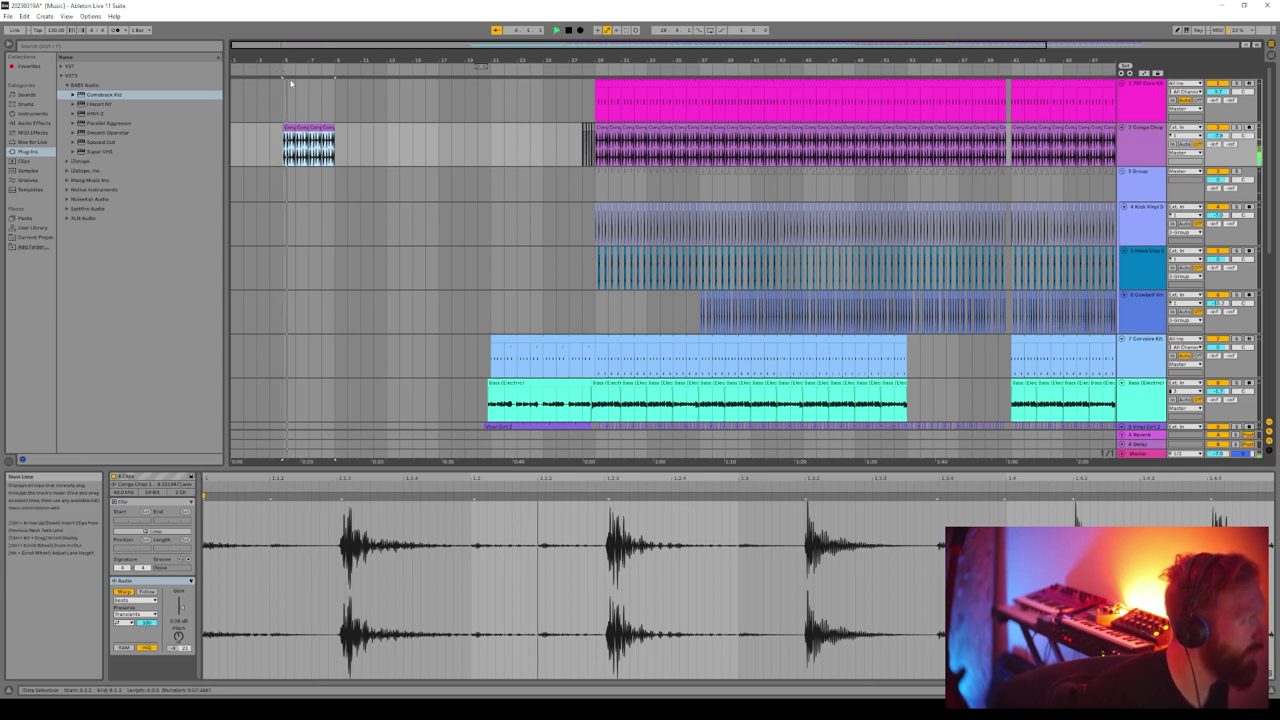
Loop the pasted conga clips from bar 5 to bar 9 and save the Live Set
right_click(299, 130)
left_click(320, 210)
left_click(305, 224)
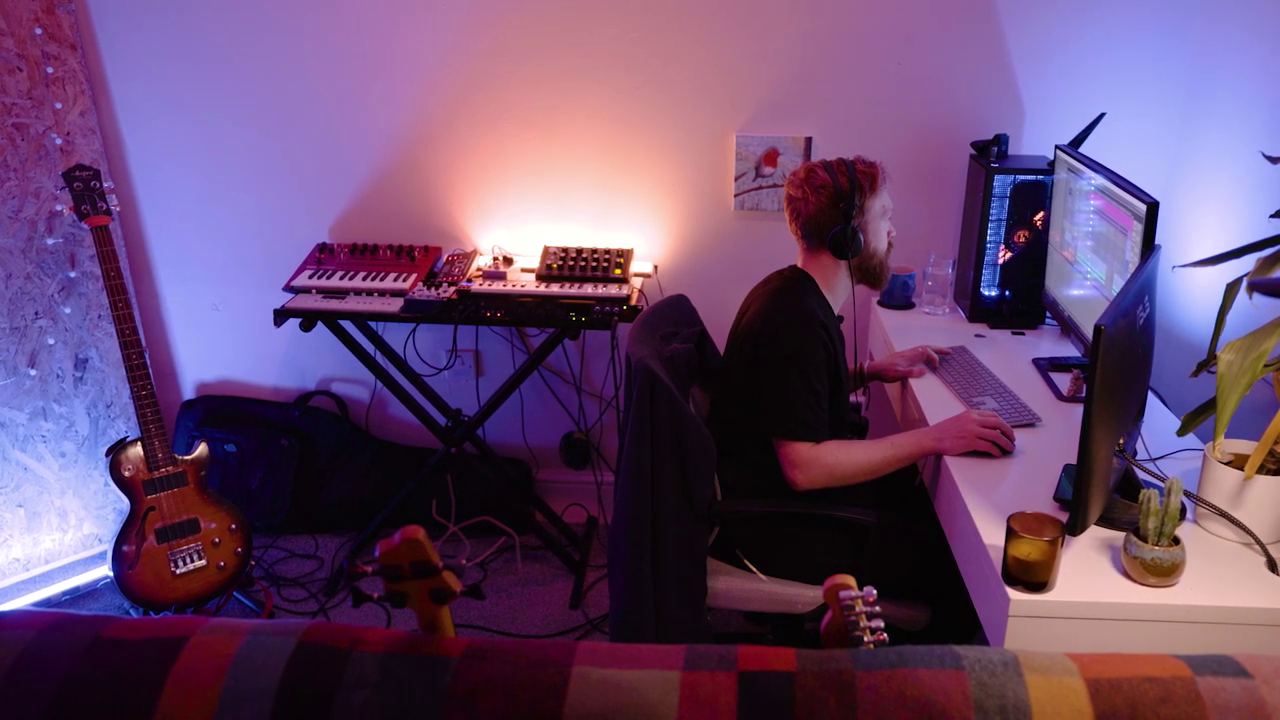
key("ctrl+s")
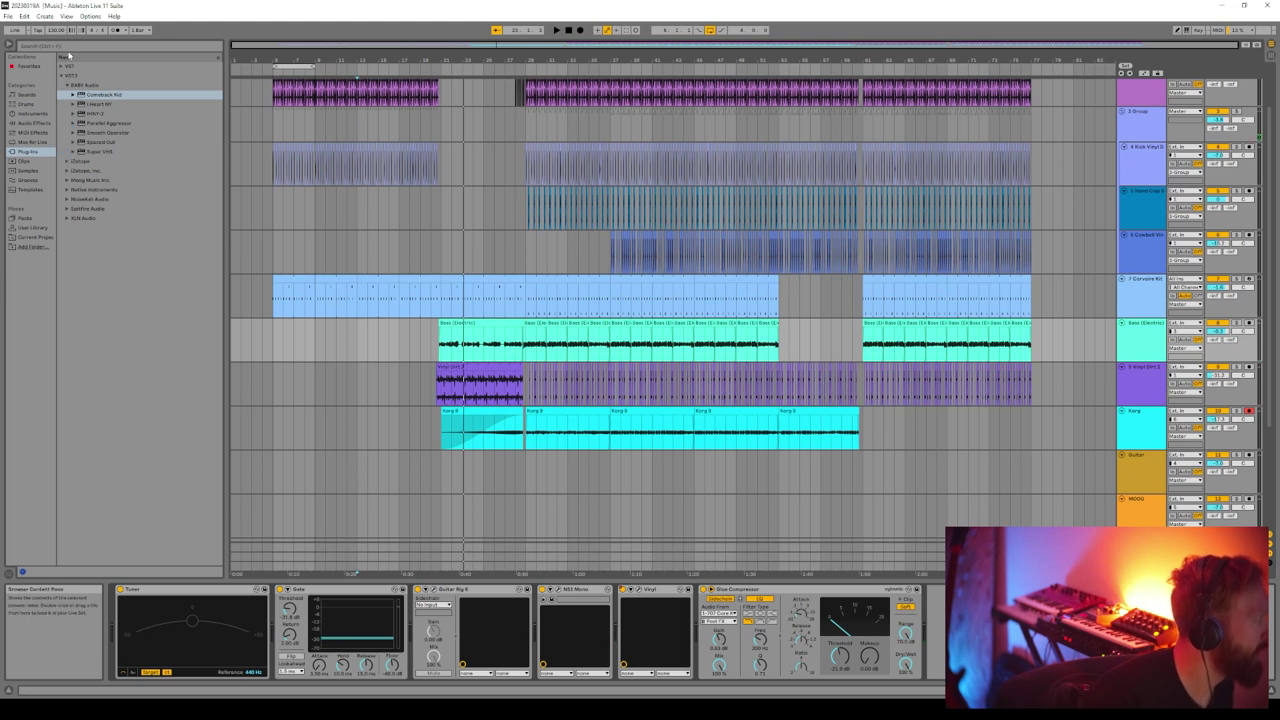
Find the Magma plug-ins and add Magma BB Tubes Stereo to the end of the Bass (Electric) track's device chain
left_click(69, 48)
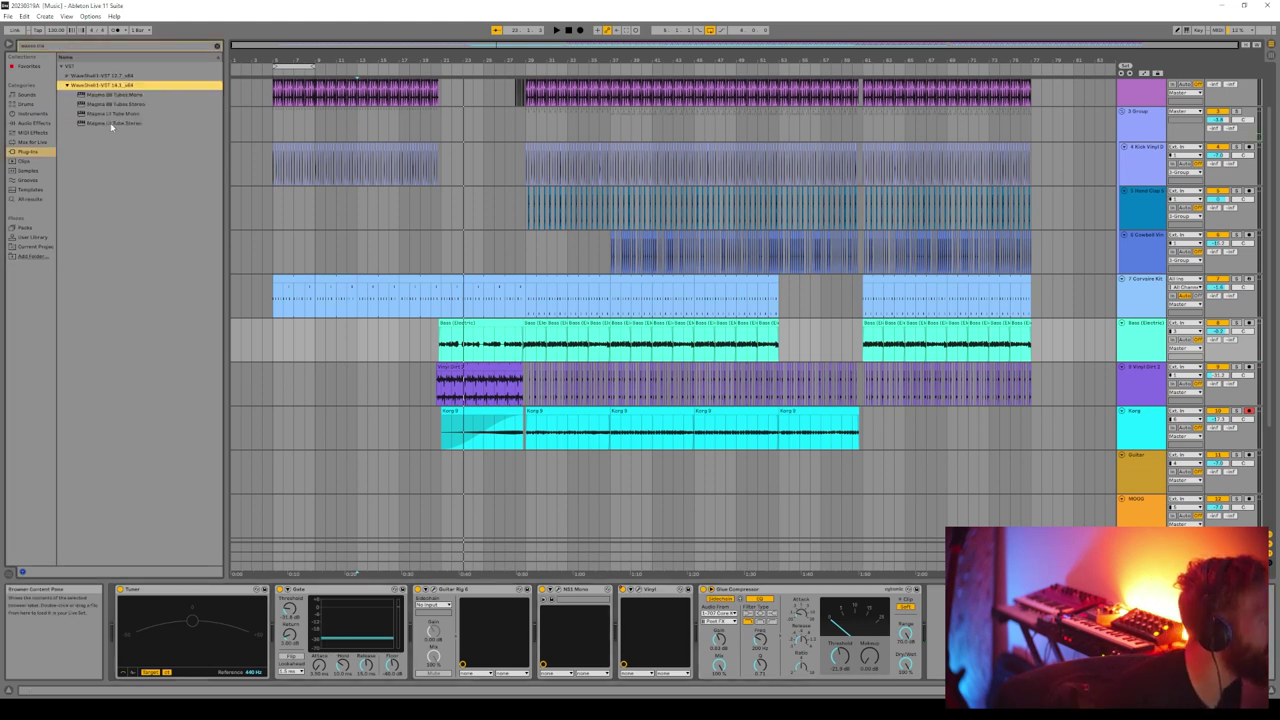
left_click(94, 104)
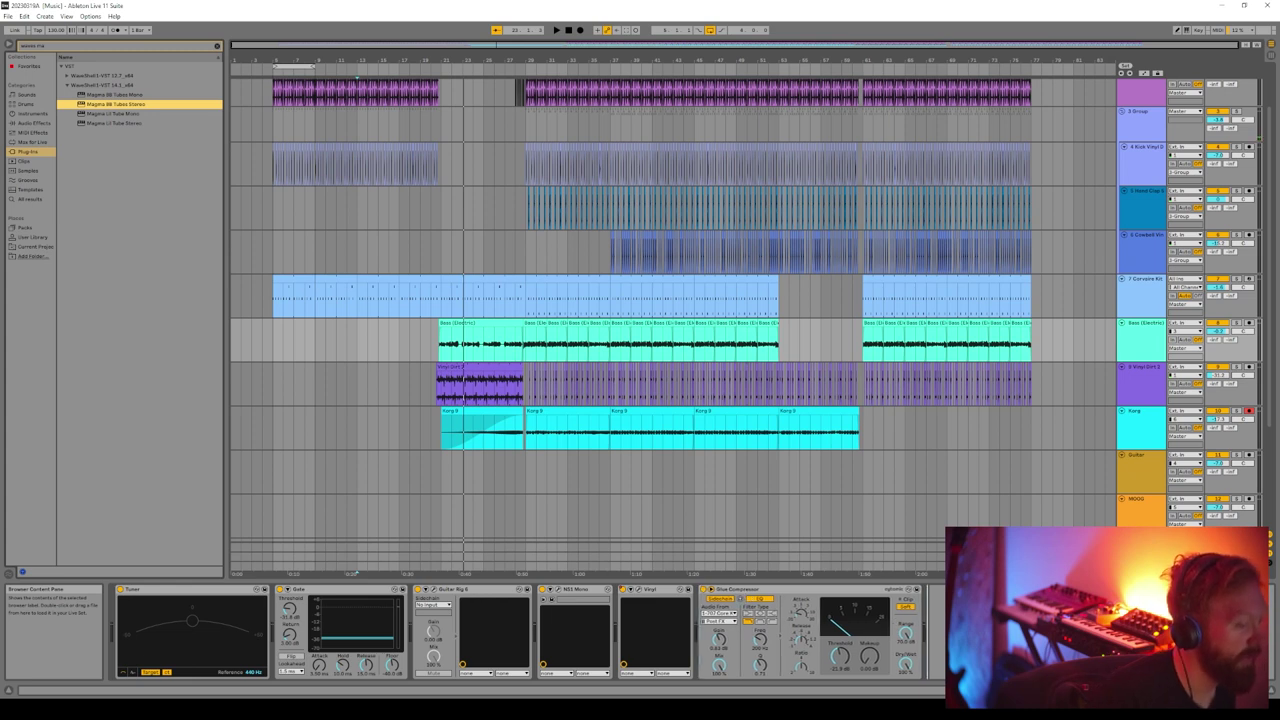
left_click_drag(94, 104, 962, 632)
Raise the Beast amount in Magma BB Tubes during playback, turn off the bass track's solo and close the plug-in window
left_click_drag(910, 260, 569, 403)
key("space")
left_click_drag(735, 497, 735, 460)
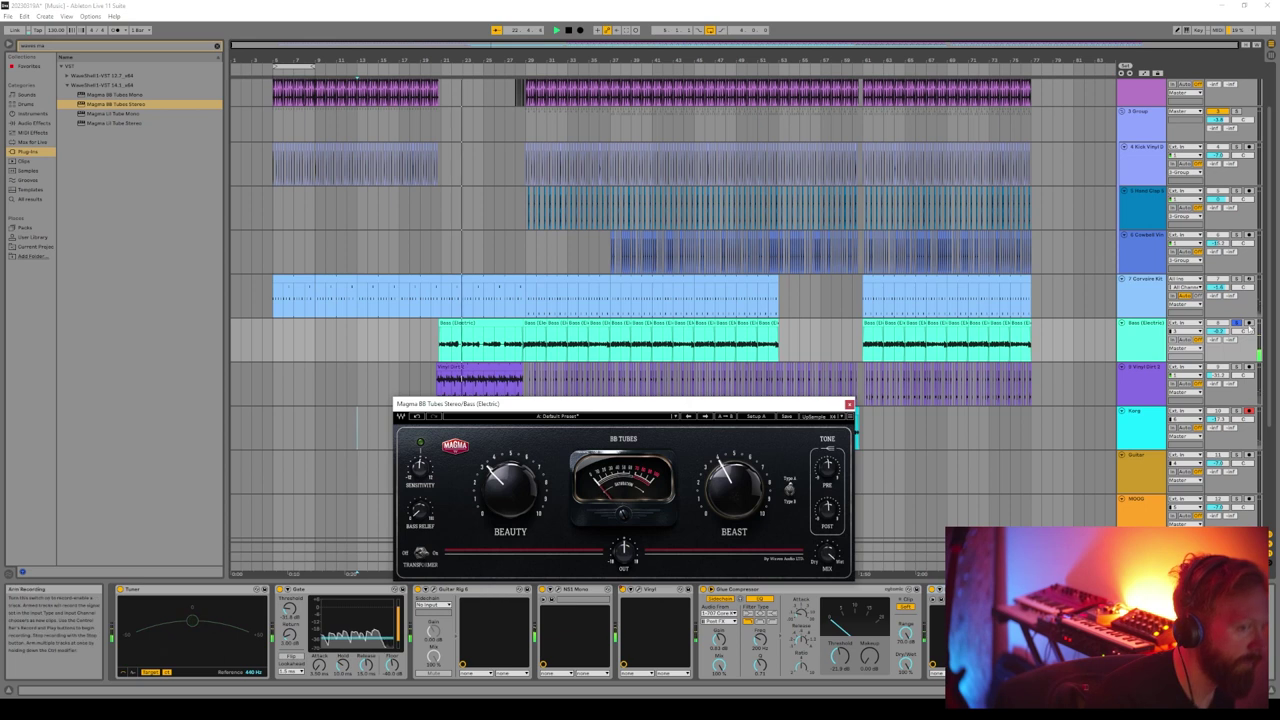
left_click(1237, 323)
left_click(849, 404)
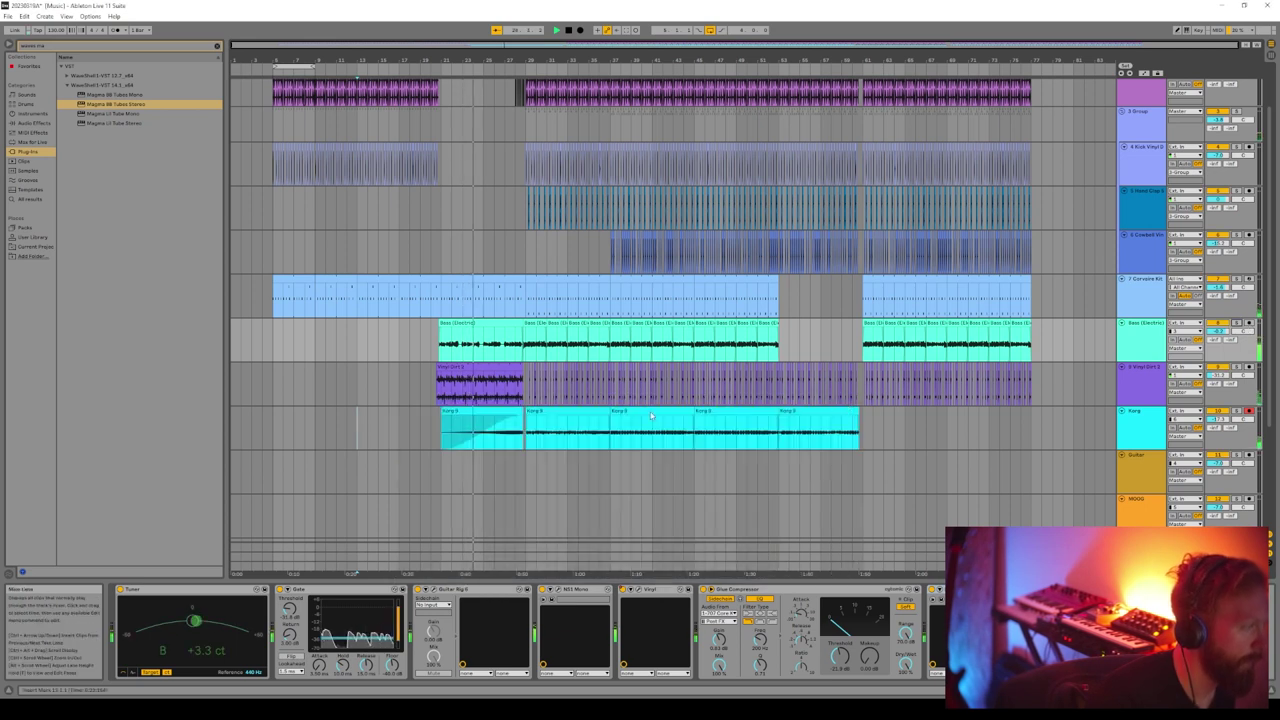
Save the Live Set, play the intro and extend the loop range from bar 5 to bar 29
left_click(484, 312)
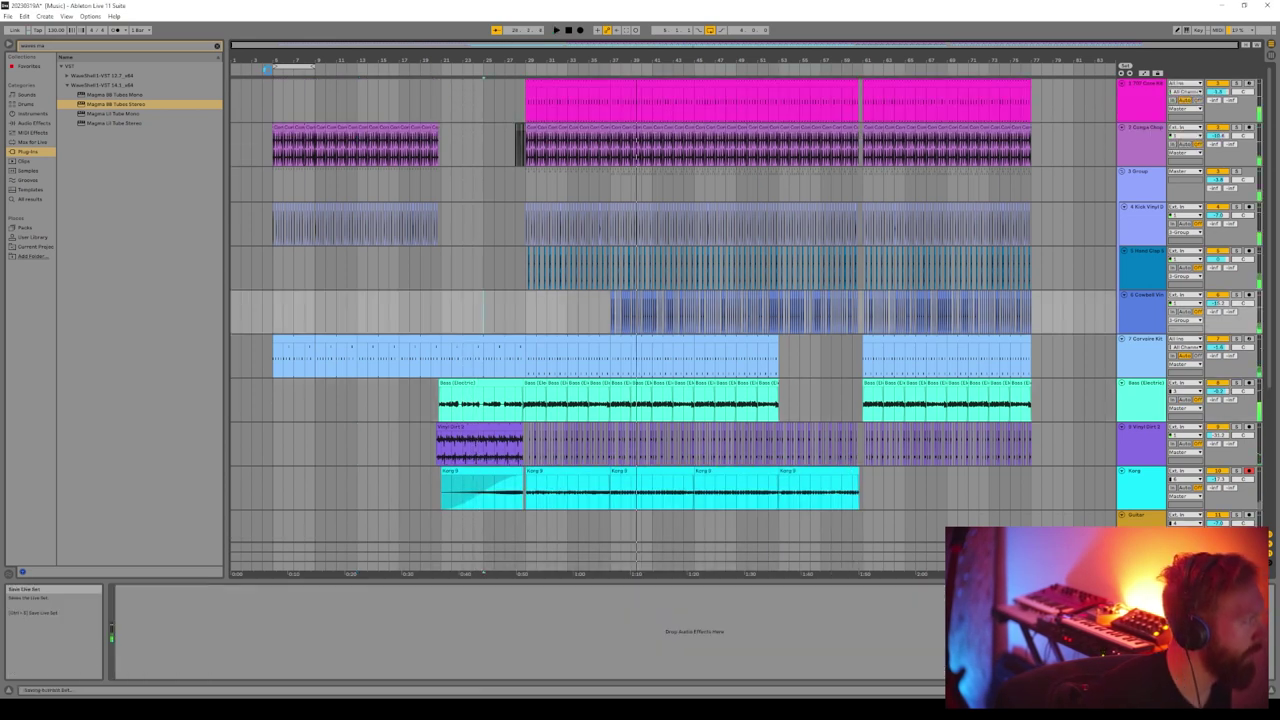
key("ctrl+s")
key("space")
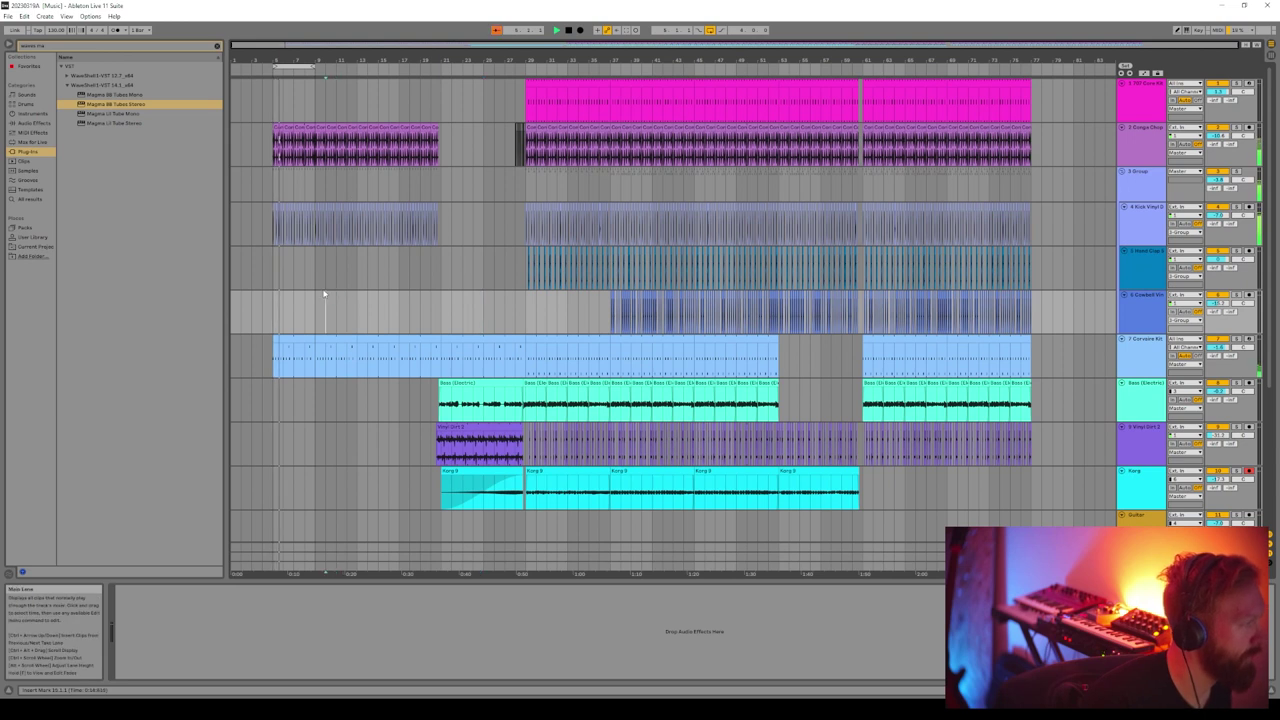
left_click_drag(311, 64, 525, 65)
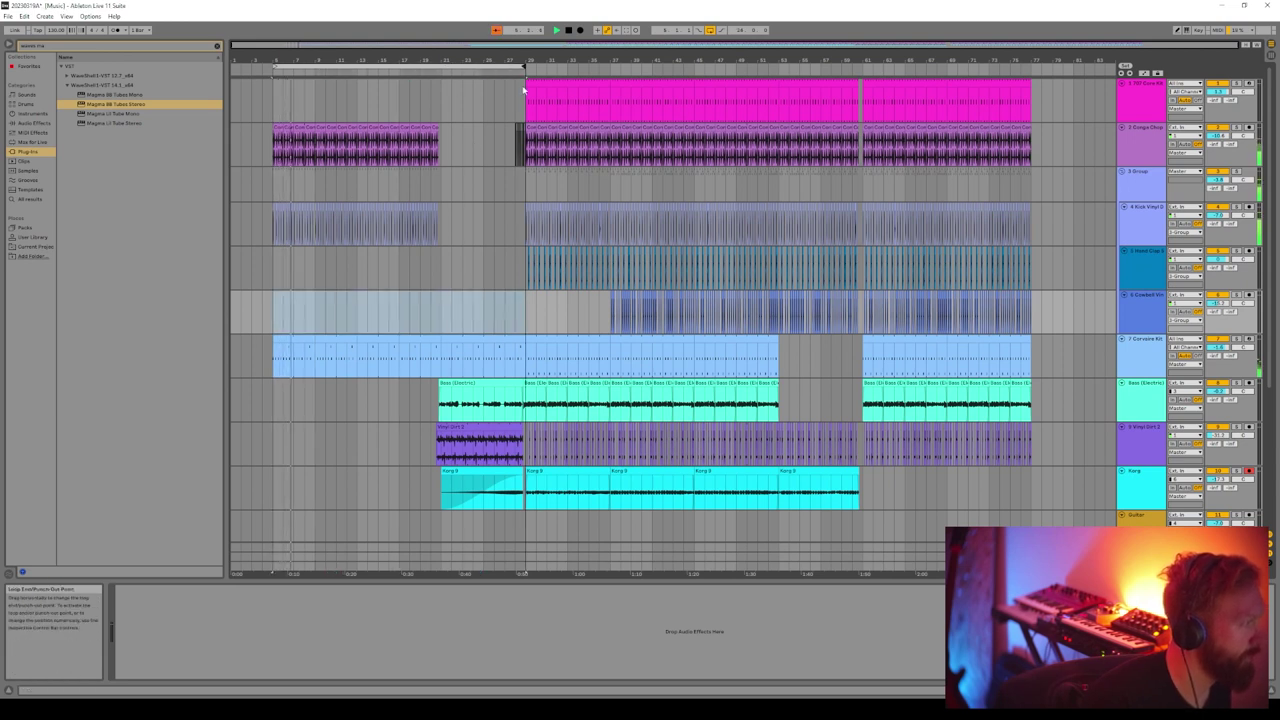
left_click(388, 250)
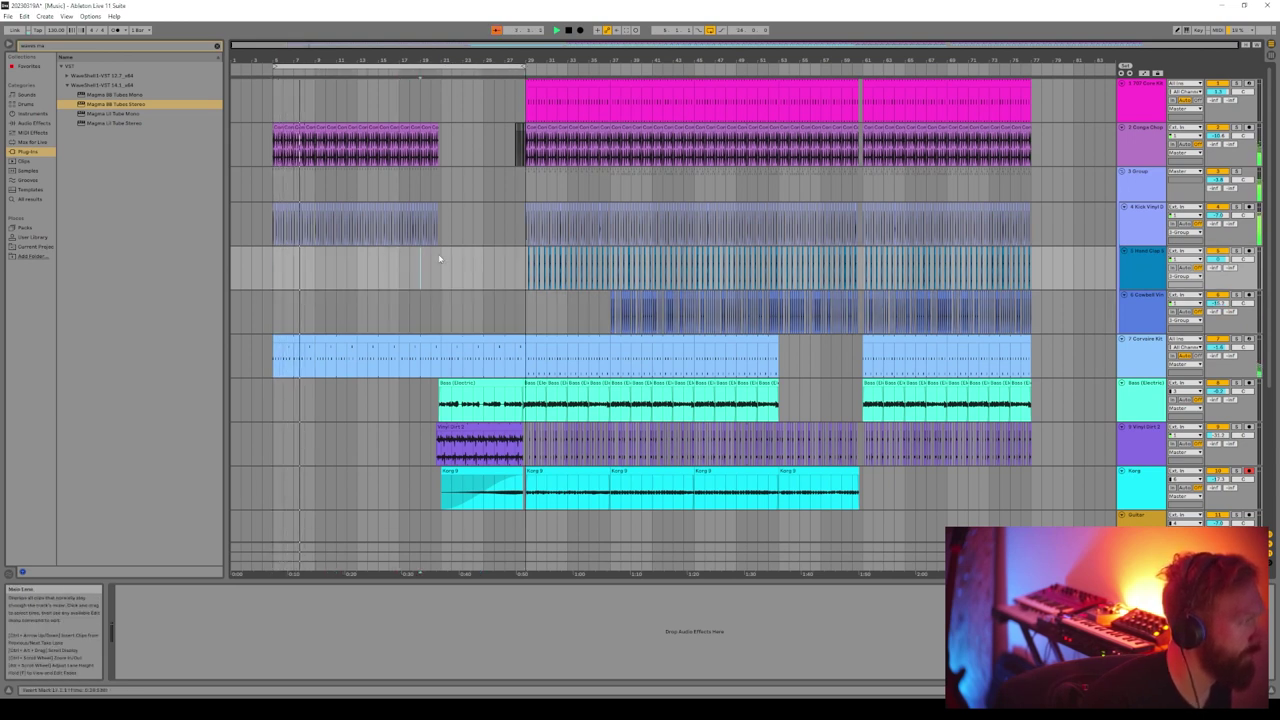
Paste an eight-bar copy of the 707 Core Kit clip at bar 9 and extend it to bar 21
left_click(537, 82)
left_click(319, 105)
key("ctrl+v")
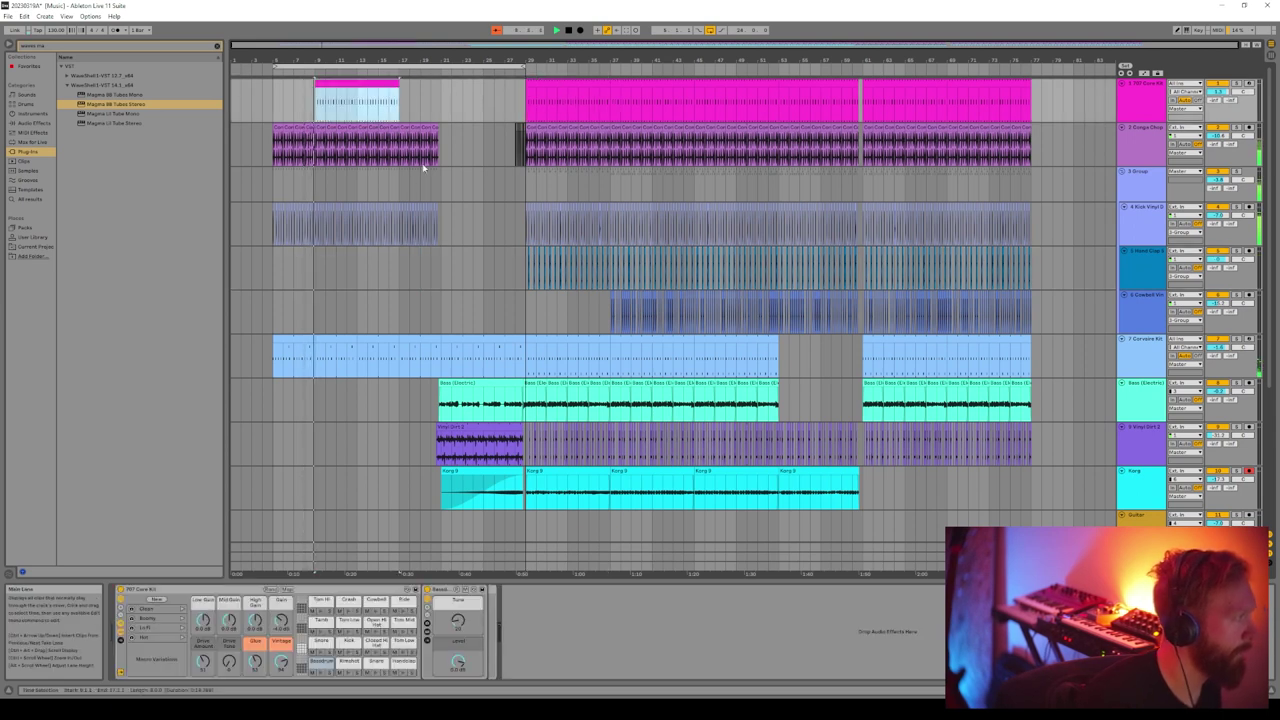
left_click(420, 184)
left_click(397, 81)
left_click_drag(397, 84, 443, 84)
Paste copies of the short bass hit just before bars 17 and 19 on the Bass (Electric) track
scroll(443, 84, "up", 2)
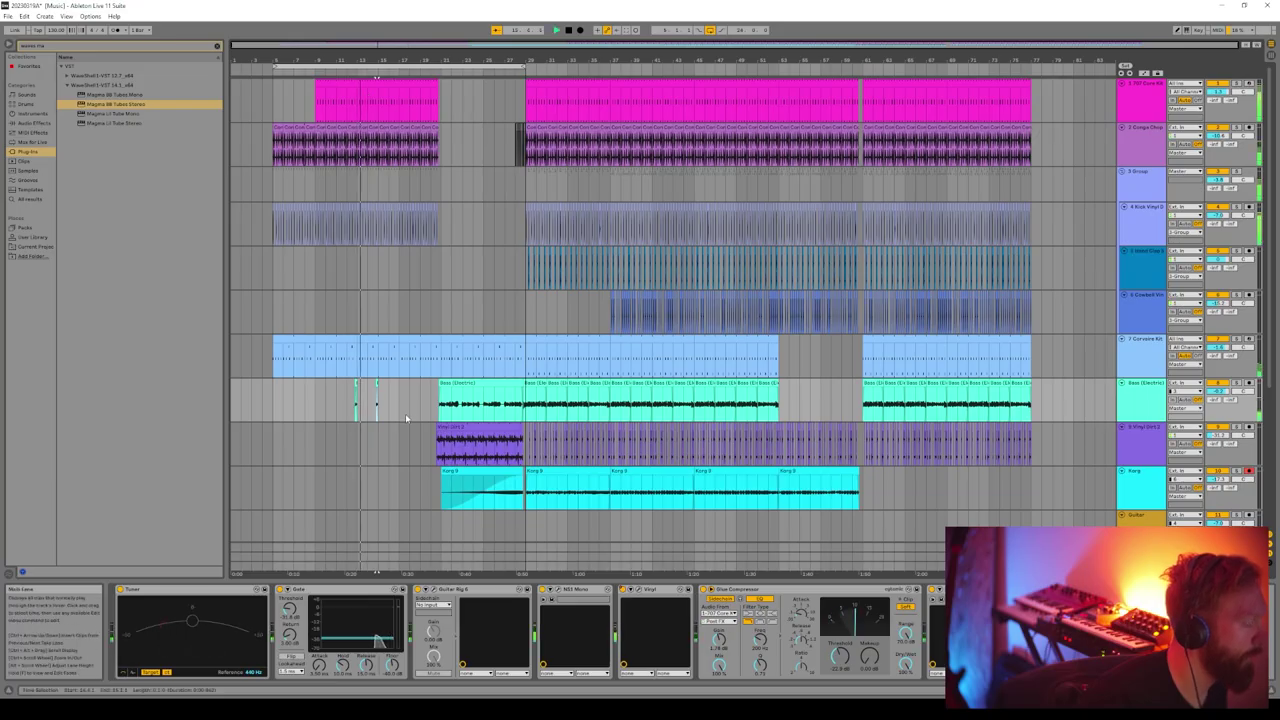
key("plus")
left_click(594, 430)
left_click(598, 406)
key("ctrl+v")
mouse_move(618, 383)
left_mouse_down()
mouse_move(606, 383)
mouse_move(654, 383)
left_mouse_up()
left_click(627, 409)
key("ctrl+v")
left_click(677, 441)
left_click(677, 441)
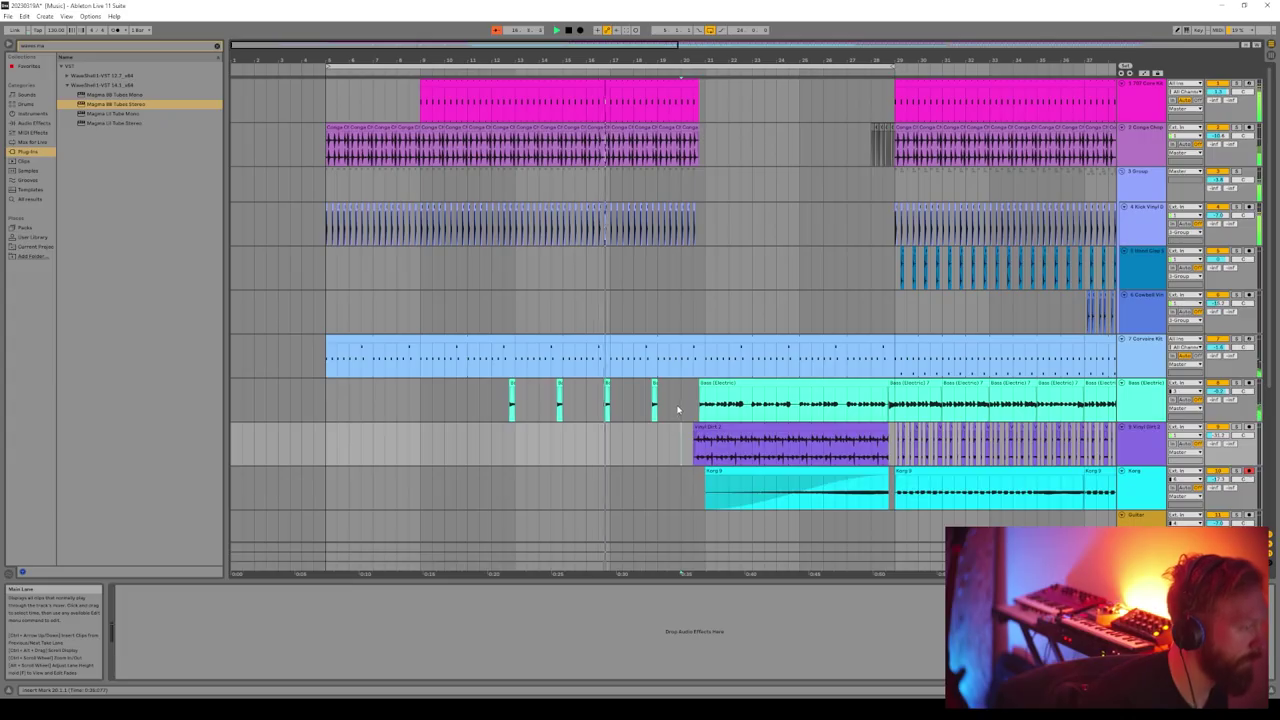